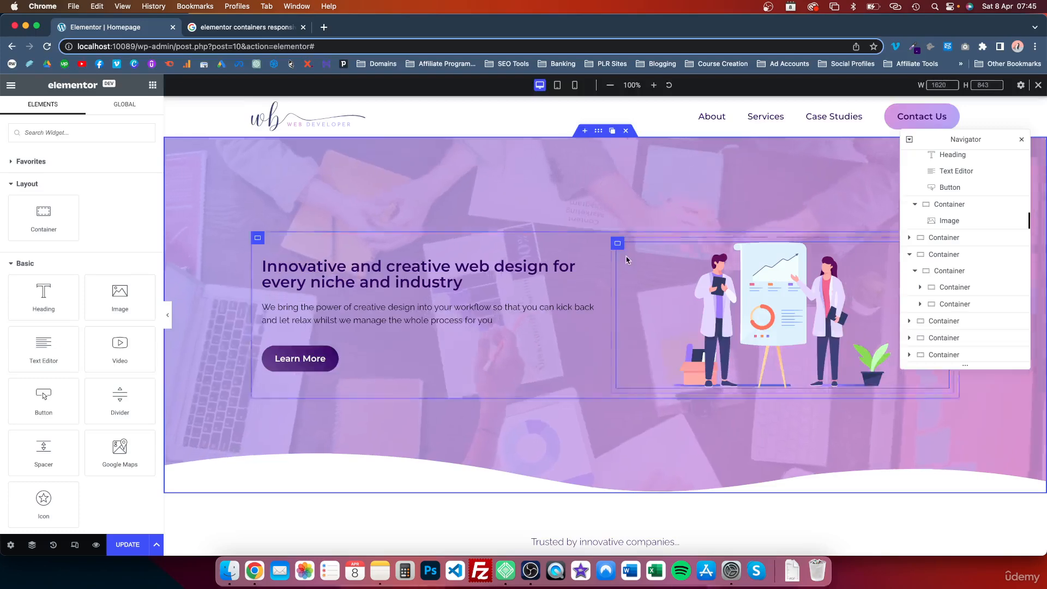
- Switch the homepage preview to tablet portrait and examine the hero, logo carousel and services sections
scroll(623, 260, down, 5)
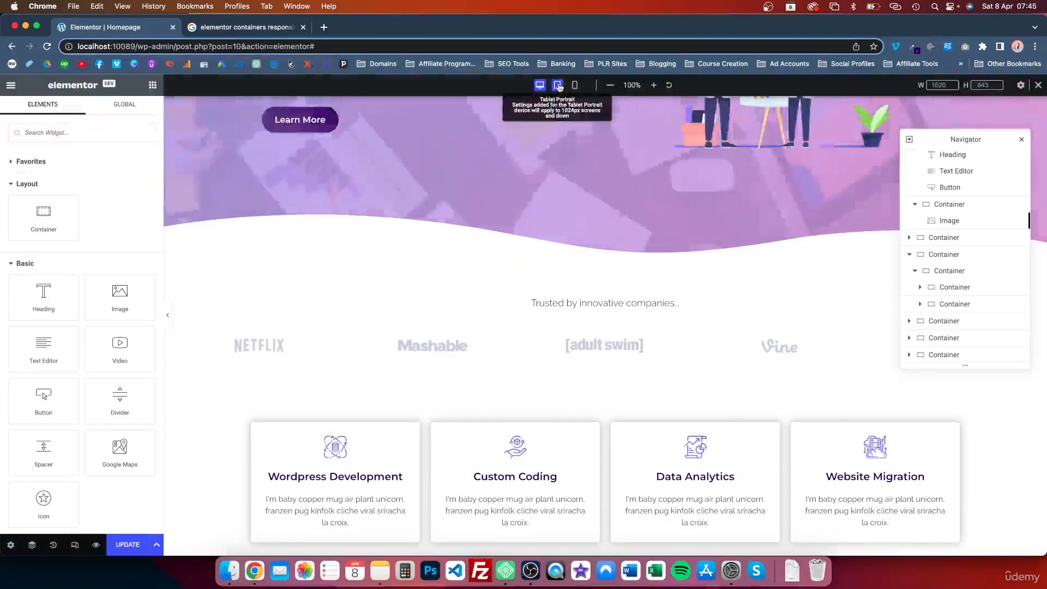
click(557, 85)
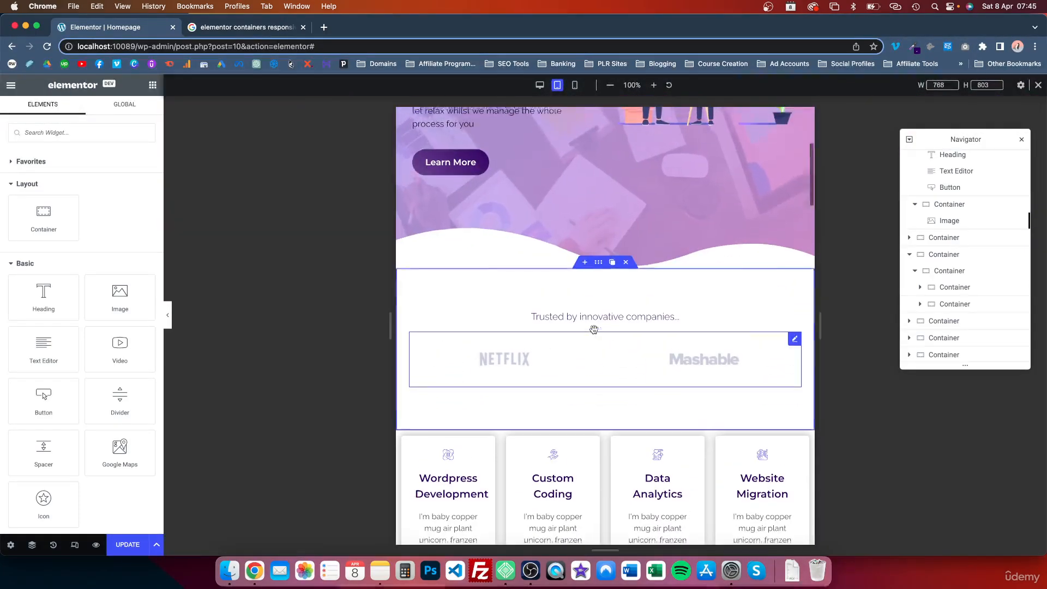
scroll(595, 328, up, 5)
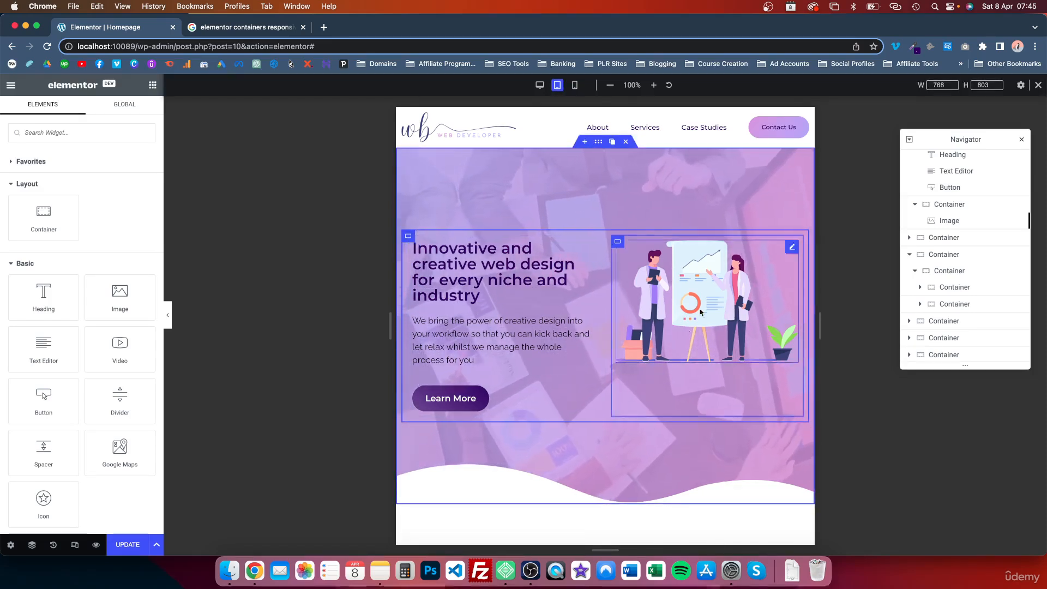
scroll(585, 364, down, 3)
scroll(587, 363, up, 3)
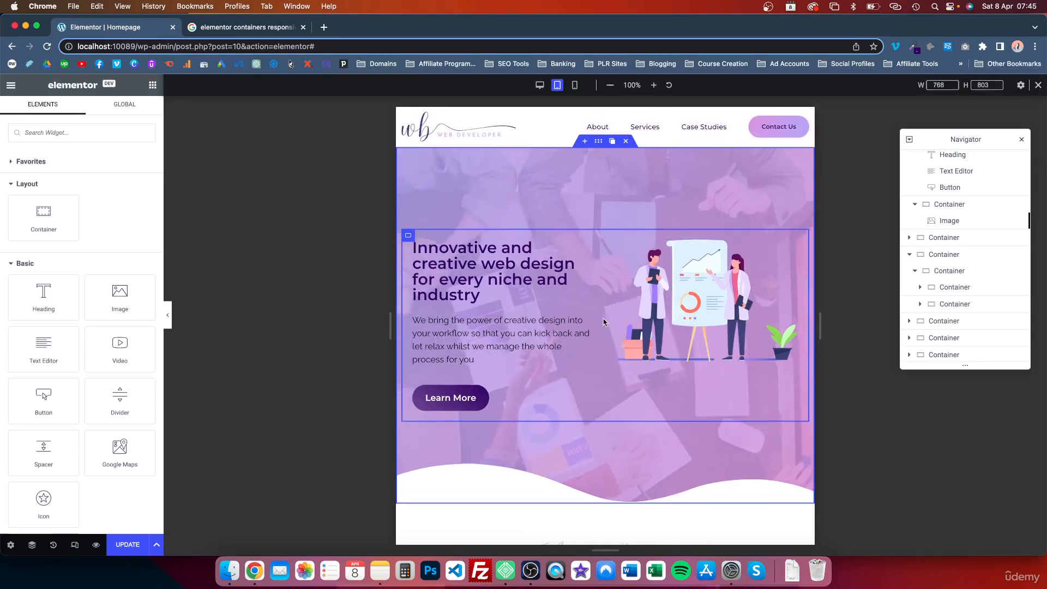
scroll(603, 322, down, 3)
scroll(603, 322, down, 3)
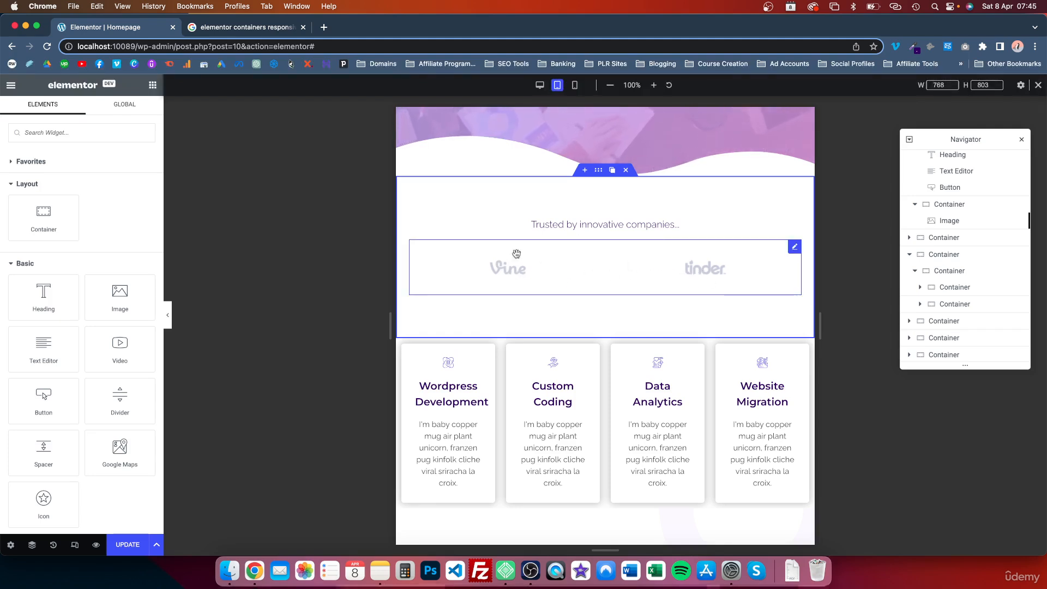
- Set the logo media carousel to 4 slides per view and 1 slide to scroll for tablet portrait
click(649, 271)
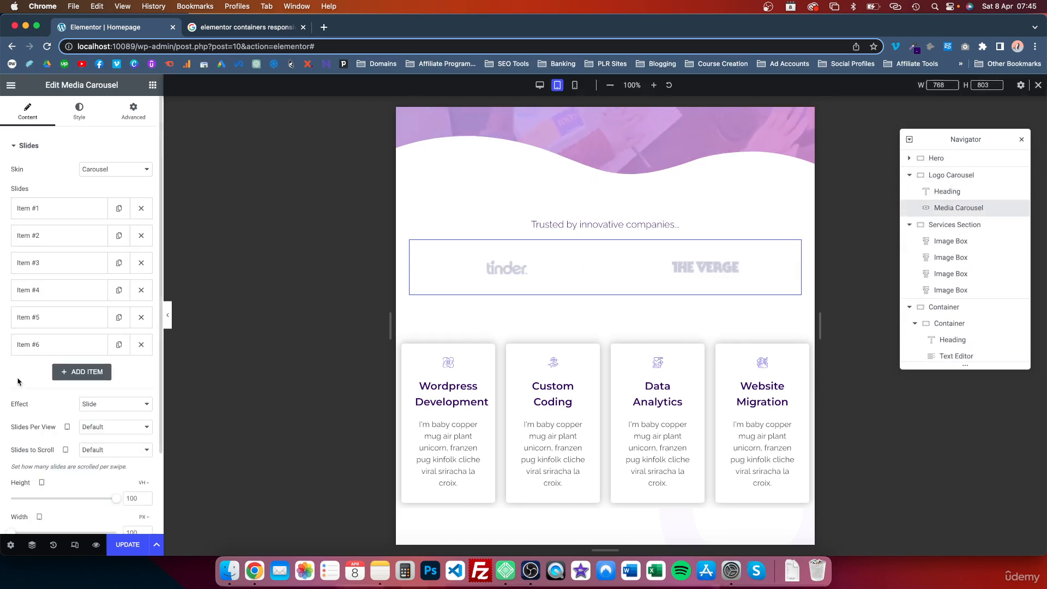
scroll(48, 378, down, 3)
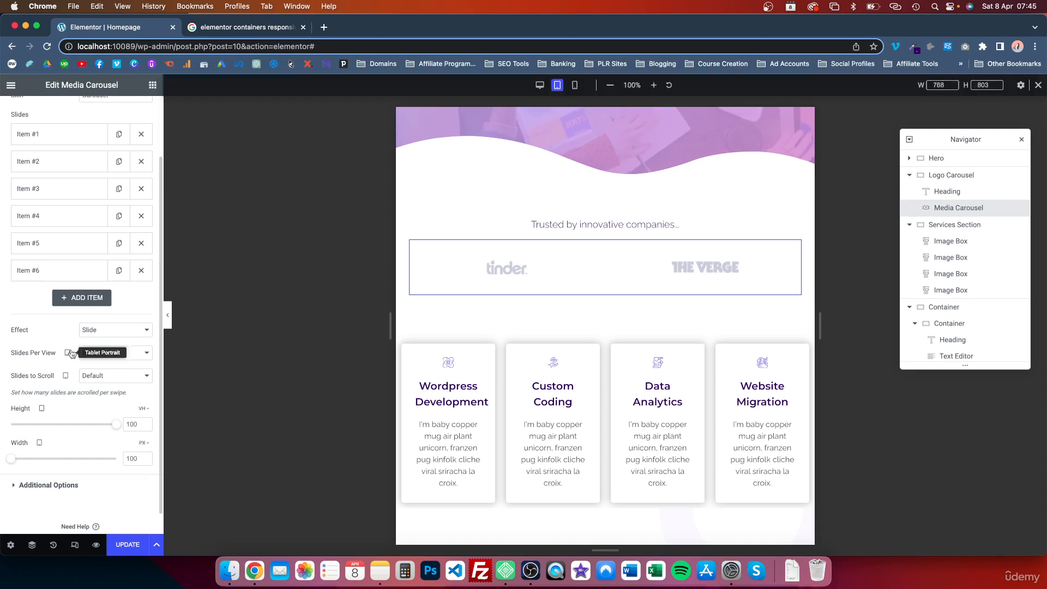
click(111, 354)
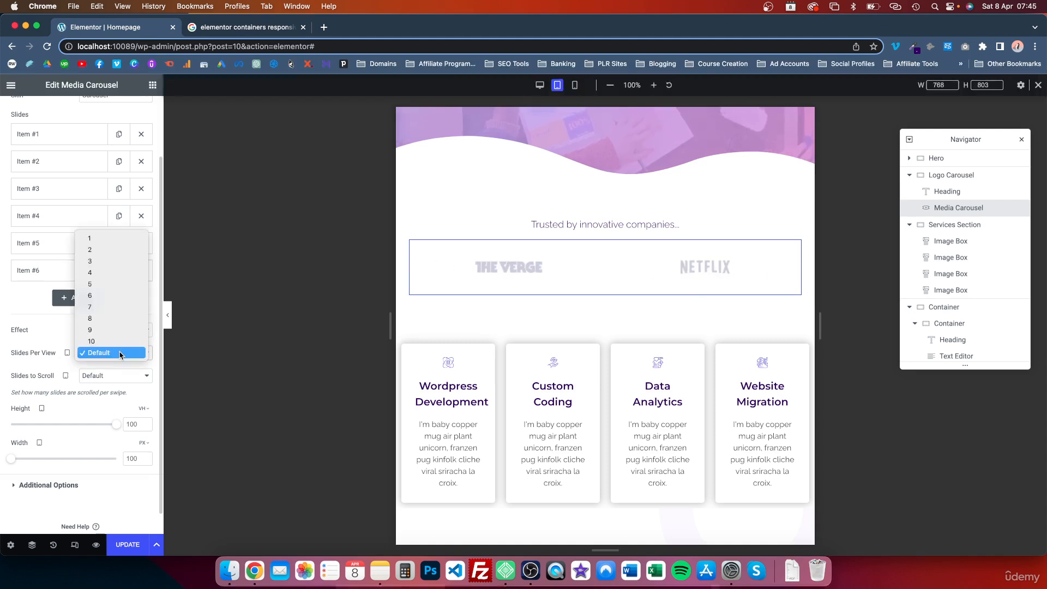
click(107, 273)
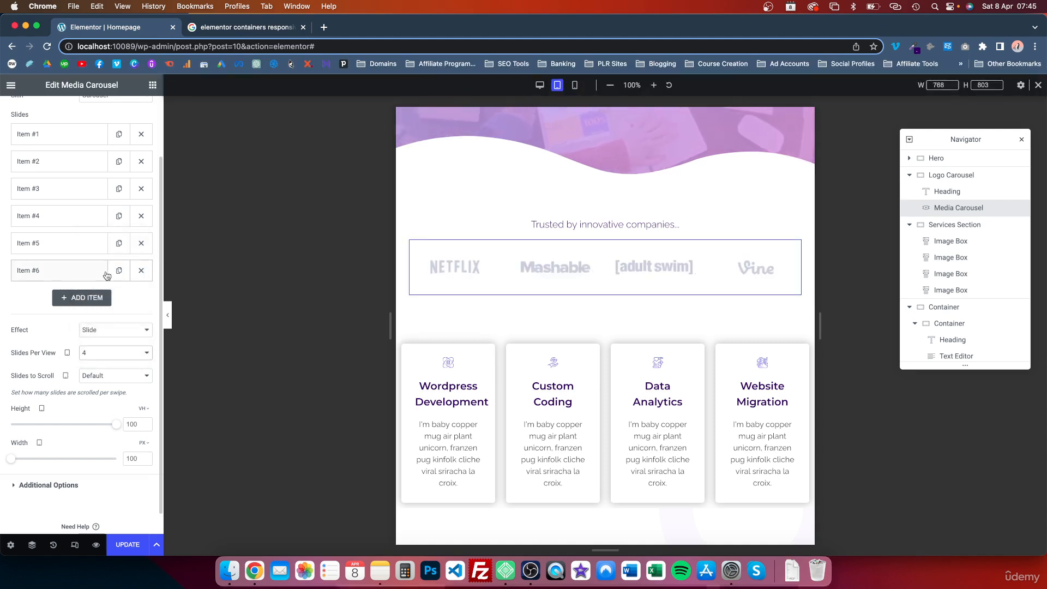
click(111, 377)
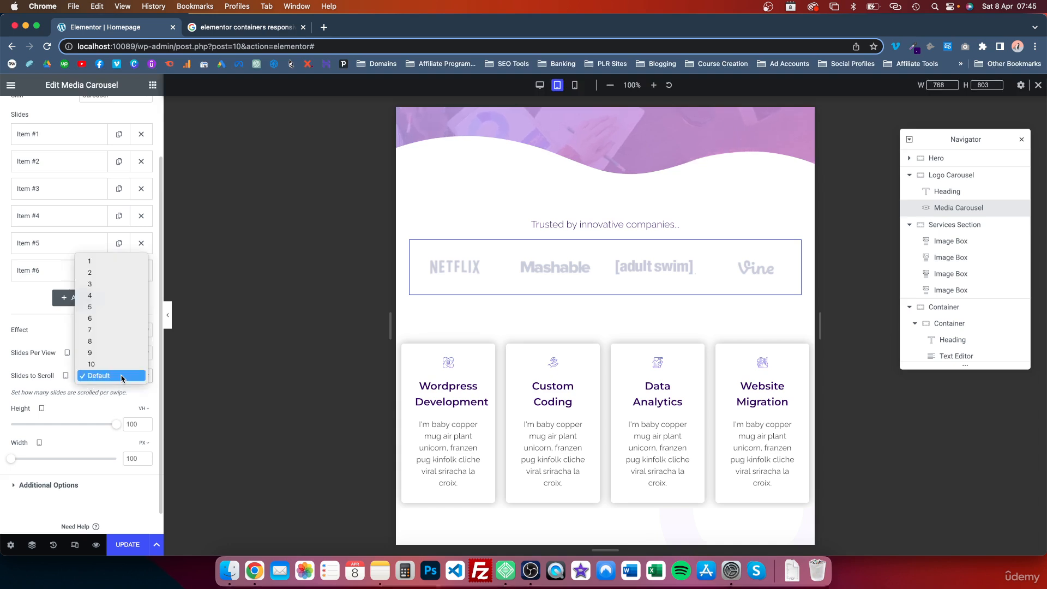
click(123, 262)
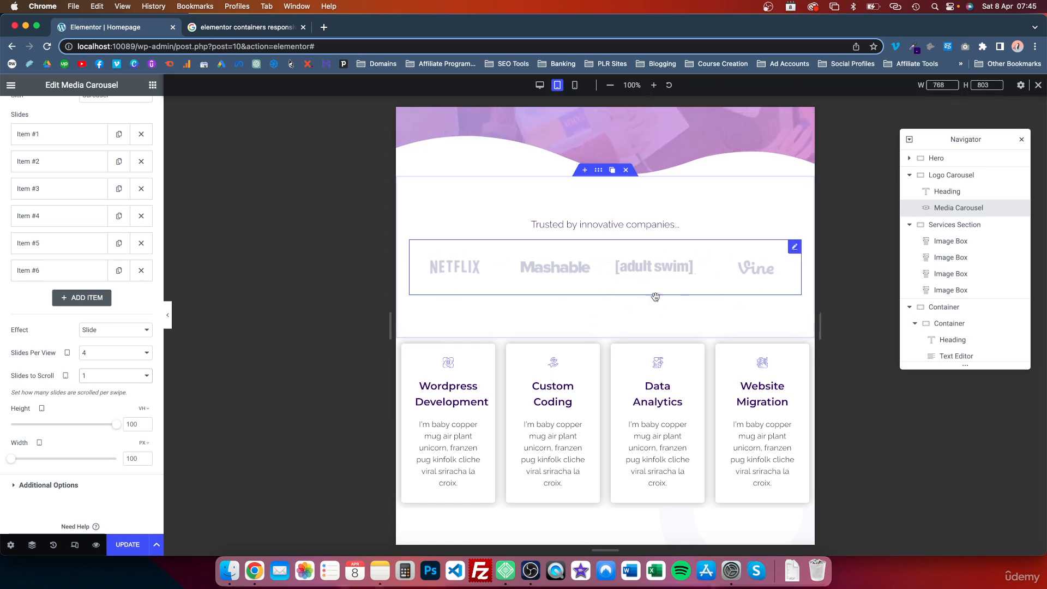
- Compare the four service boxes between the desktop and tablet portrait previews, finishing in the desktop preview
scroll(572, 325, down, 5)
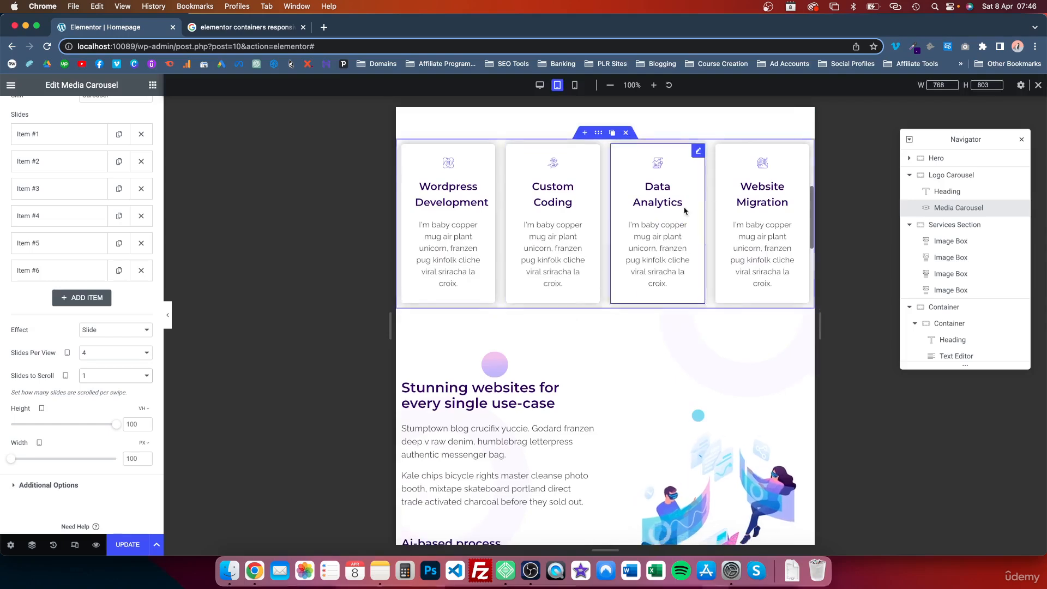
scroll(654, 245, up, 1)
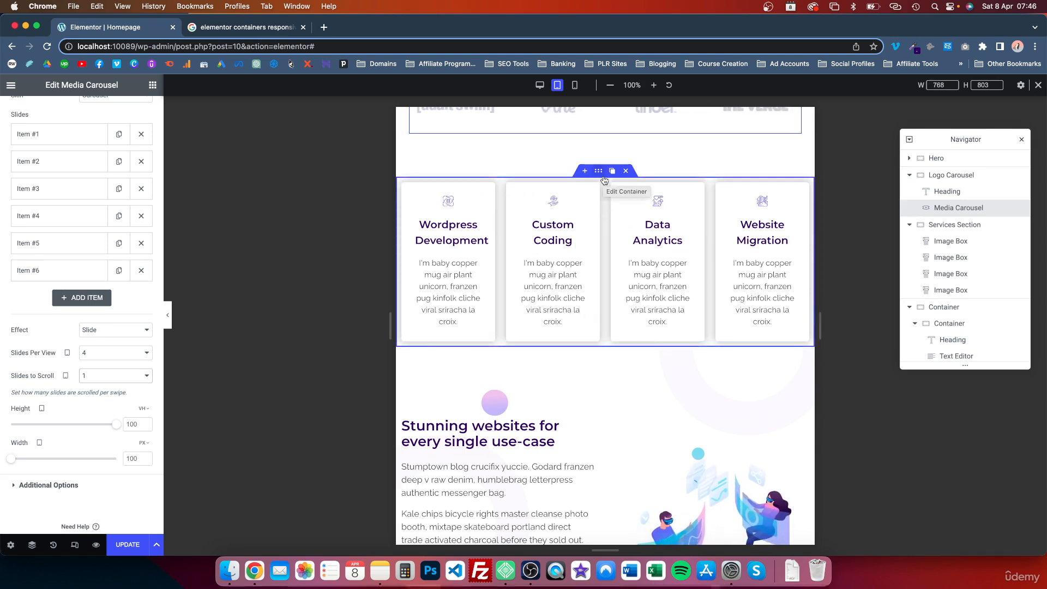
click(540, 85)
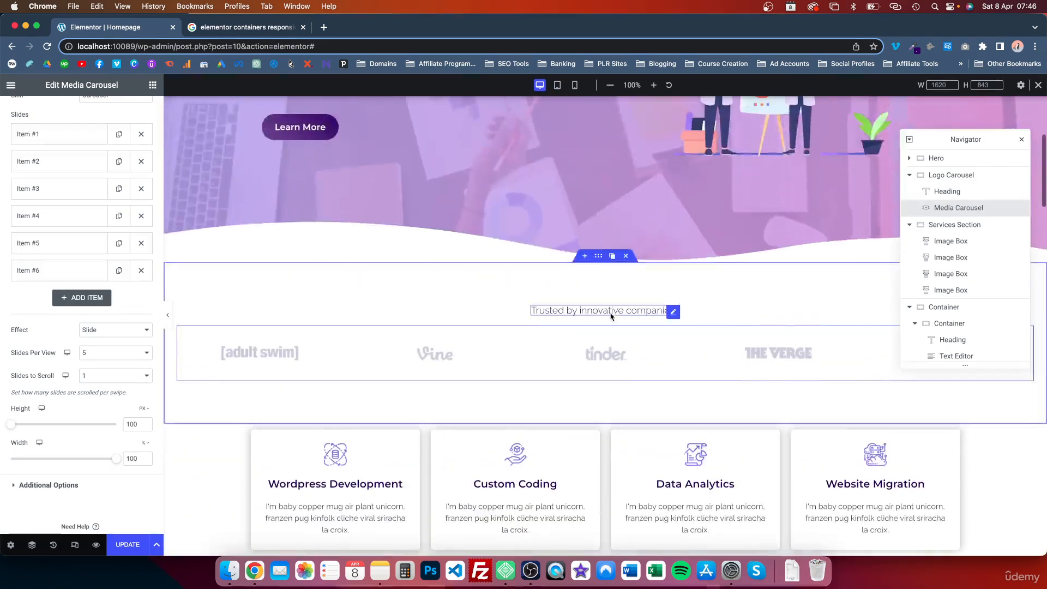
scroll(611, 316, down, 3)
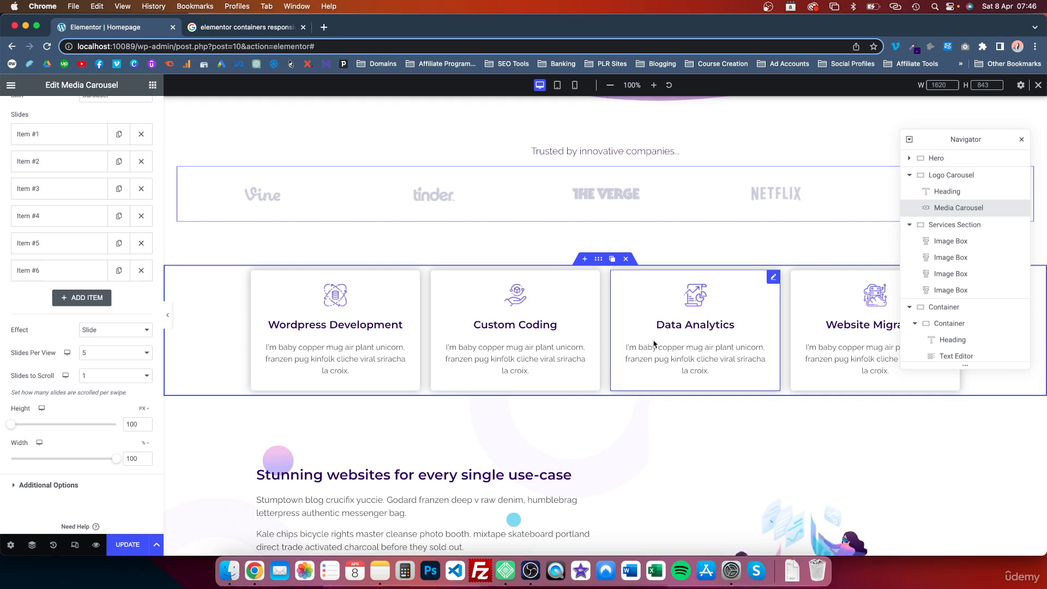
scroll(94, 211, up, 2)
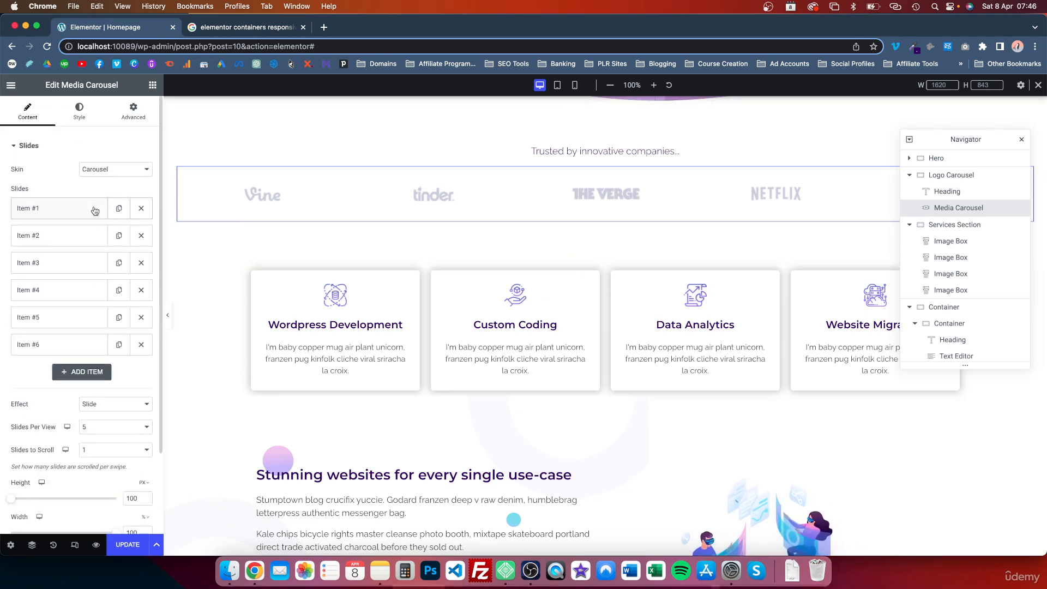
click(557, 86)
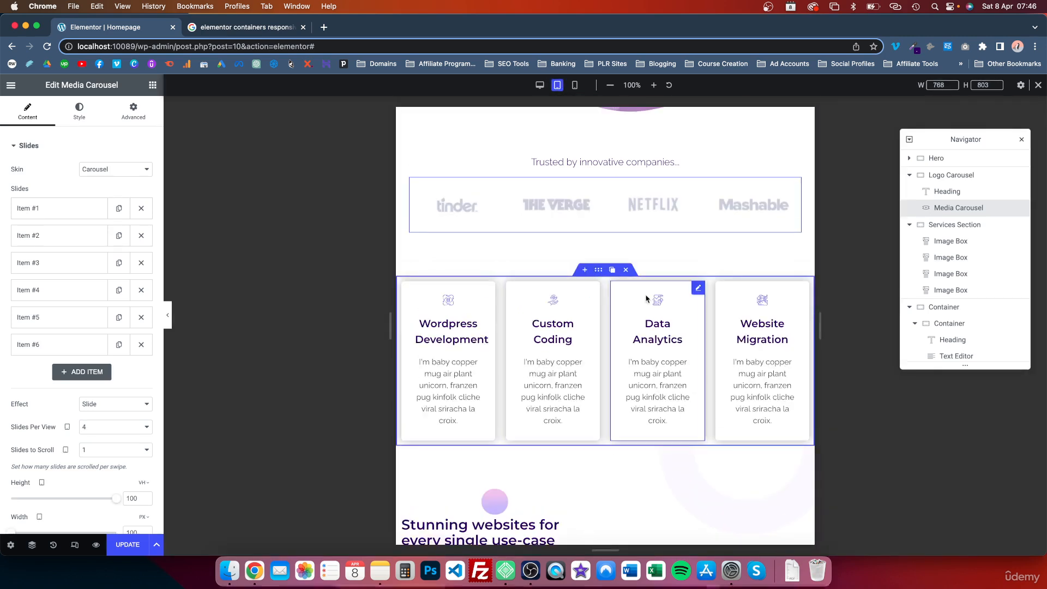
click(540, 86)
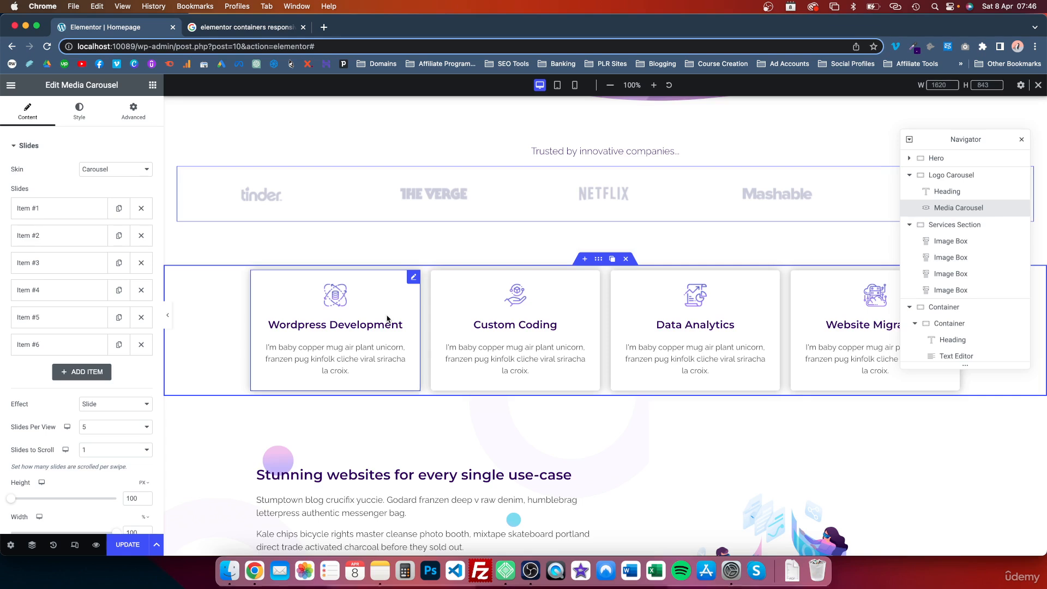
- Add a new container at the start of the Services Section, before the Wordpress Development box, and duplicate it
click(154, 85)
drag(57, 215, 299, 328)
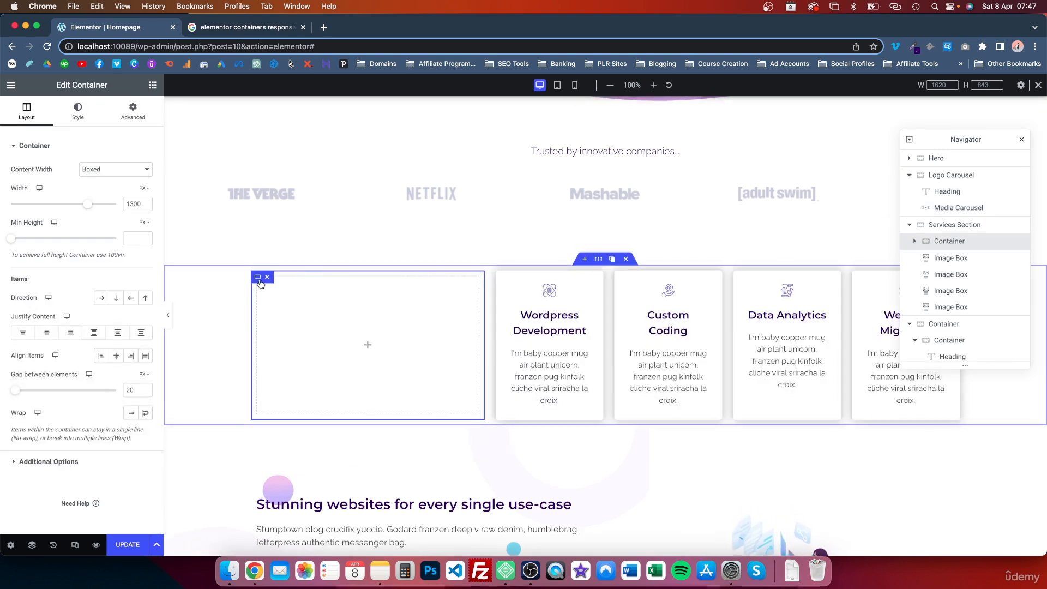
click(271, 277)
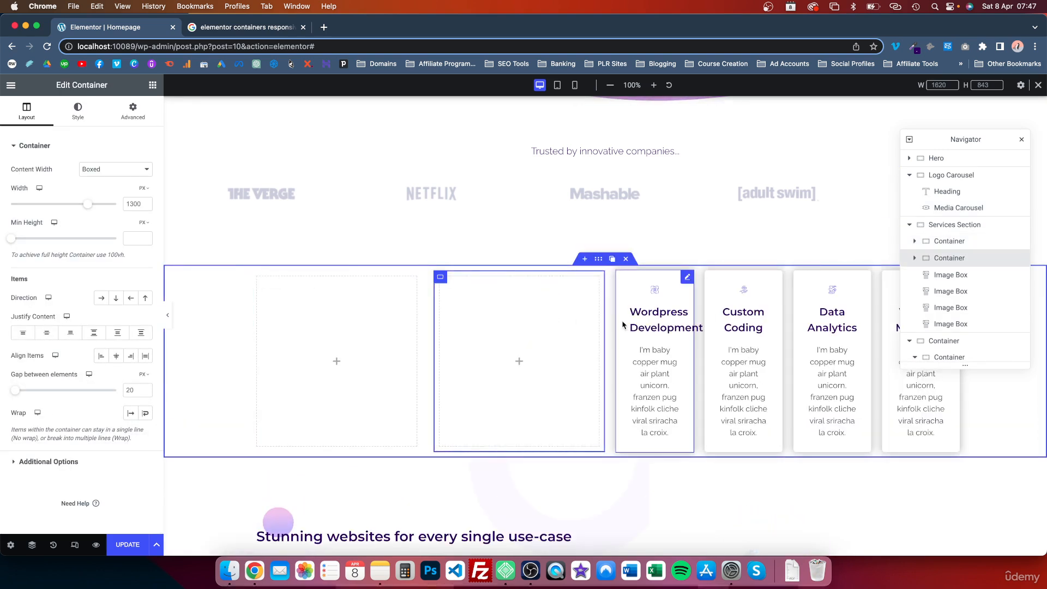
- Move the Wordpress Development and Custom Coding boxes into the first inner container, and Data Analytics and Website Migration into the second
drag(686, 277, 337, 312)
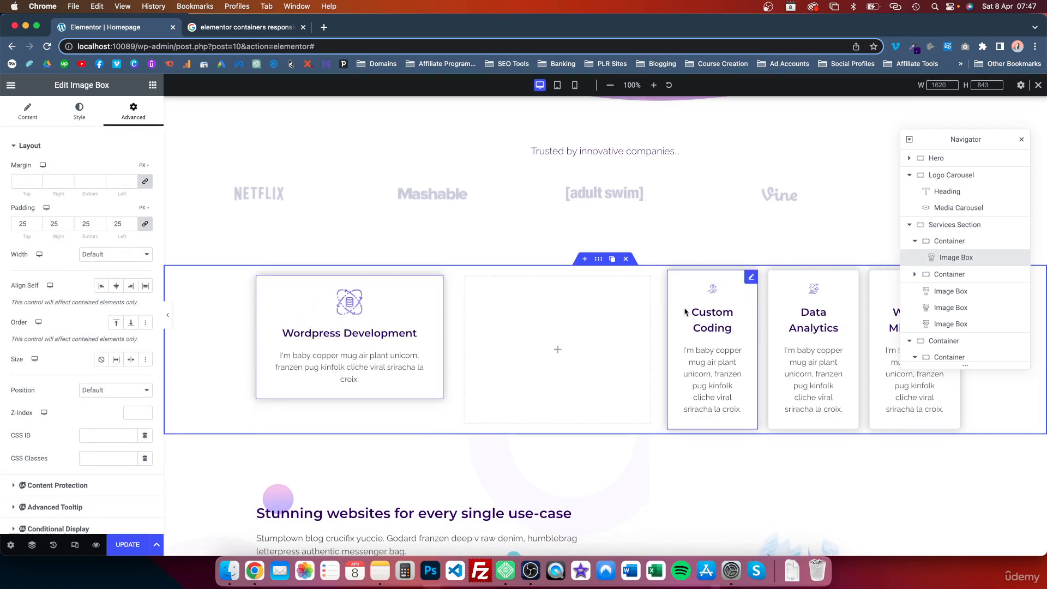
drag(733, 277, 366, 343)
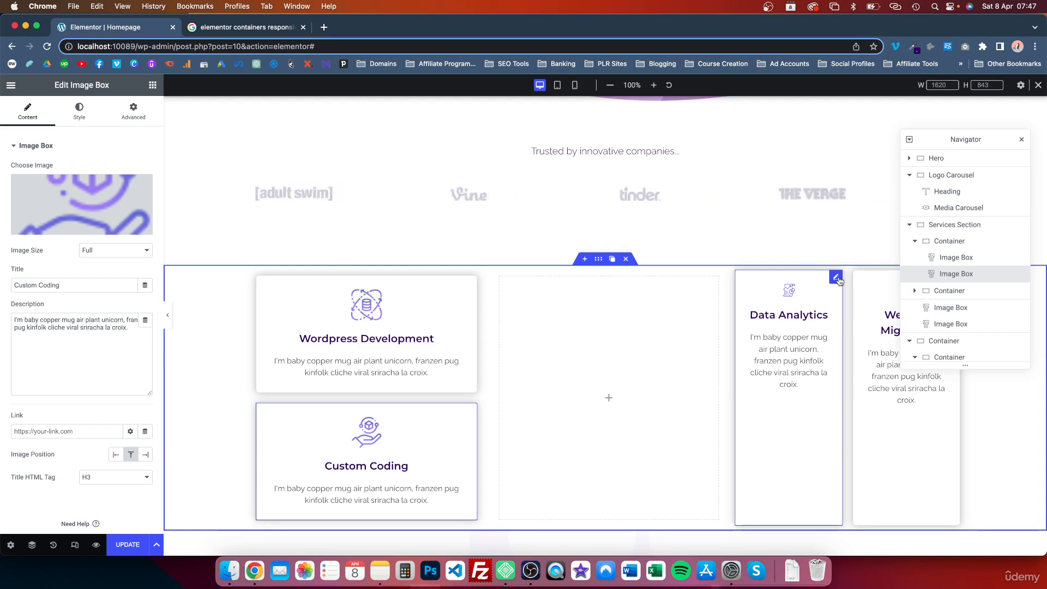
drag(838, 281, 546, 276)
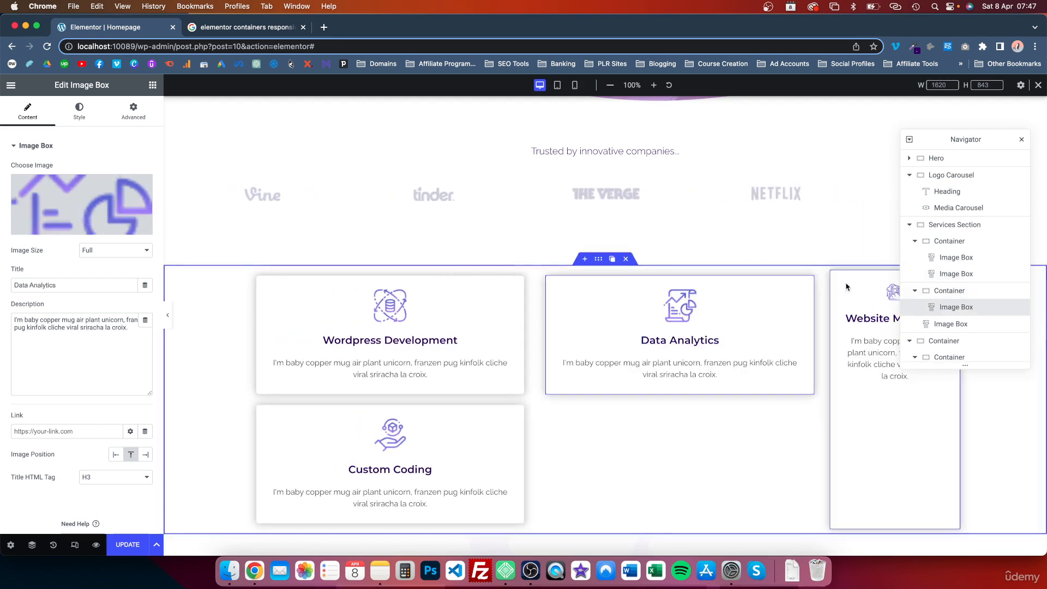
drag(846, 286, 684, 399)
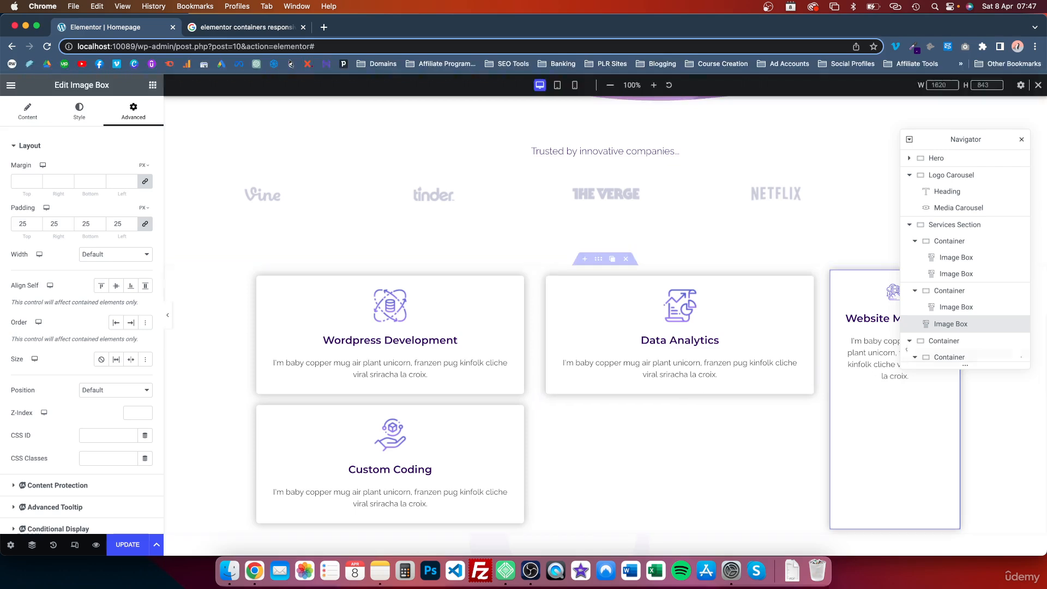
drag(840, 278, 624, 398)
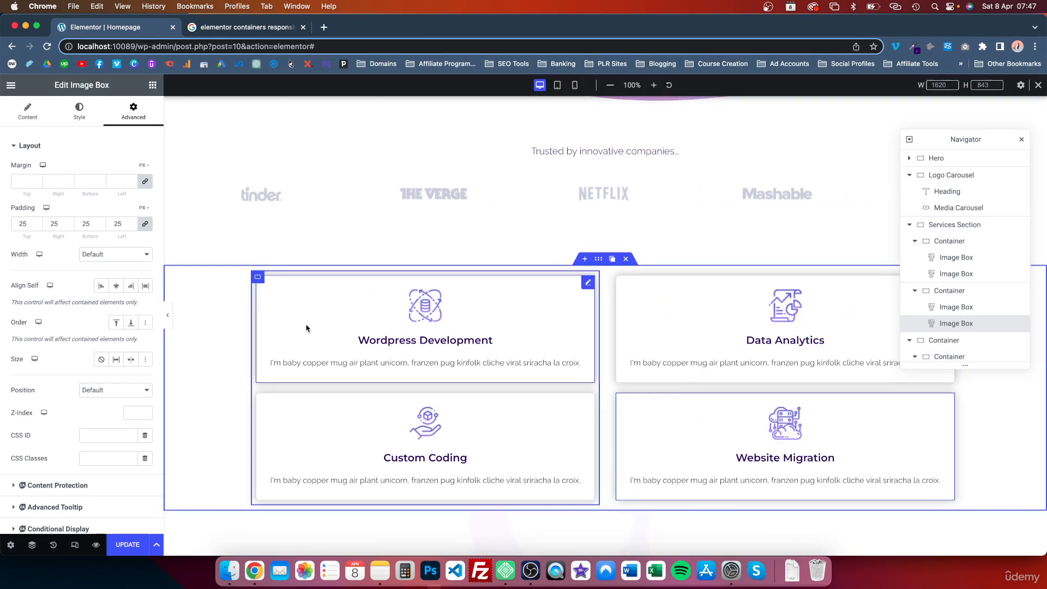
- Set the direction of both inner service containers to horizontal row
click(258, 277)
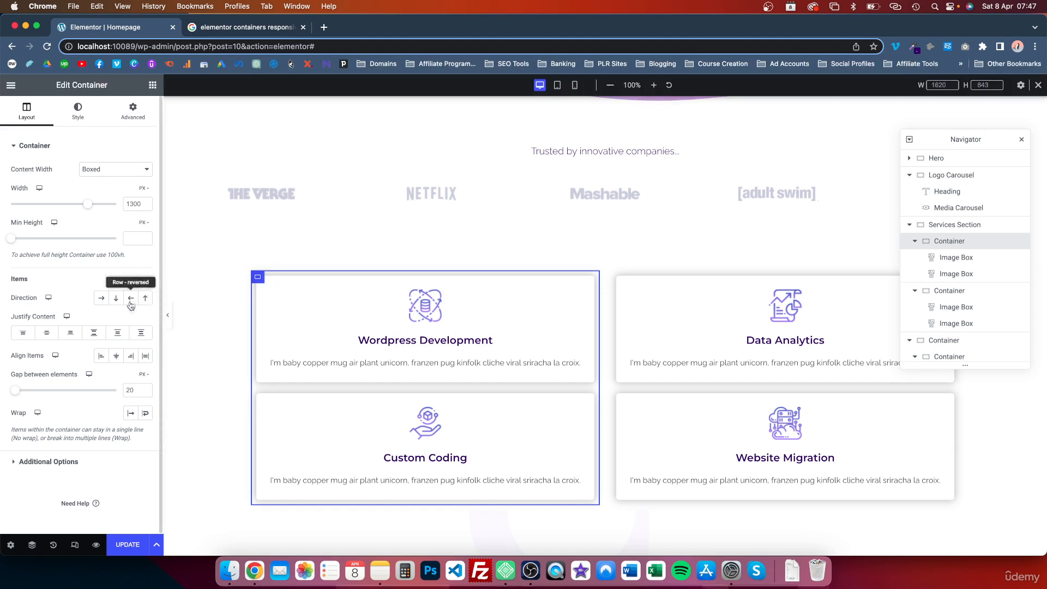
click(102, 301)
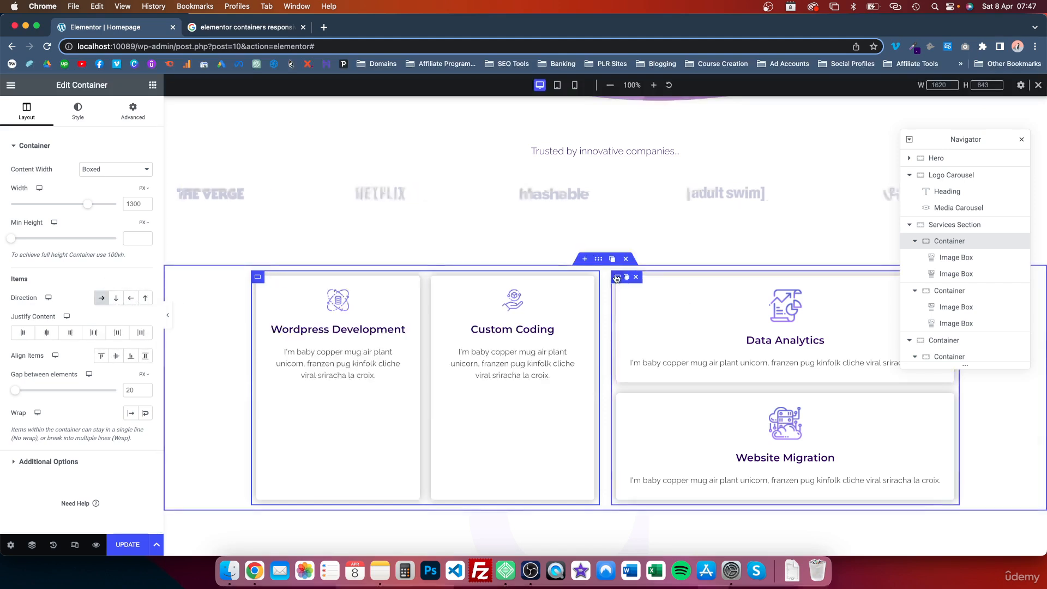
click(102, 297)
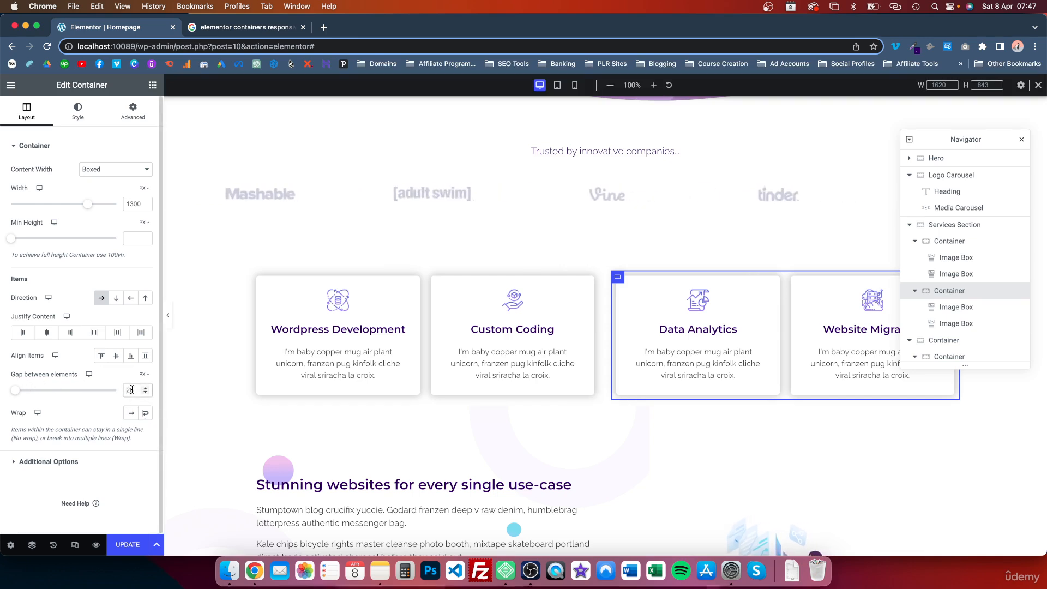
- Try a 0 px element gap in the second inner container, restore 20 px, and set the Services Section's own gap to 0 px
text(0)
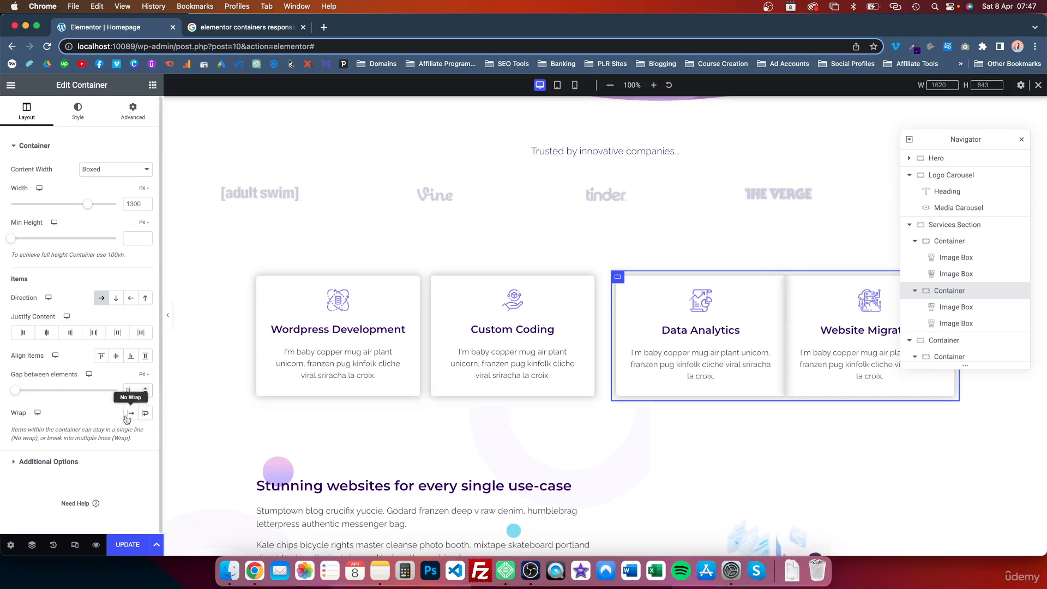
text(20)
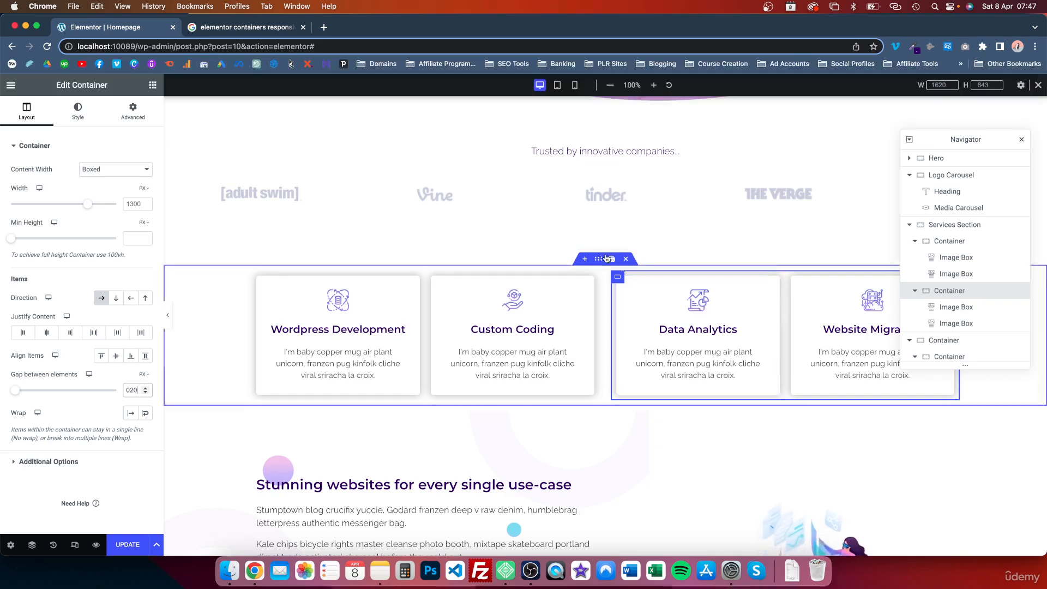
click(599, 259)
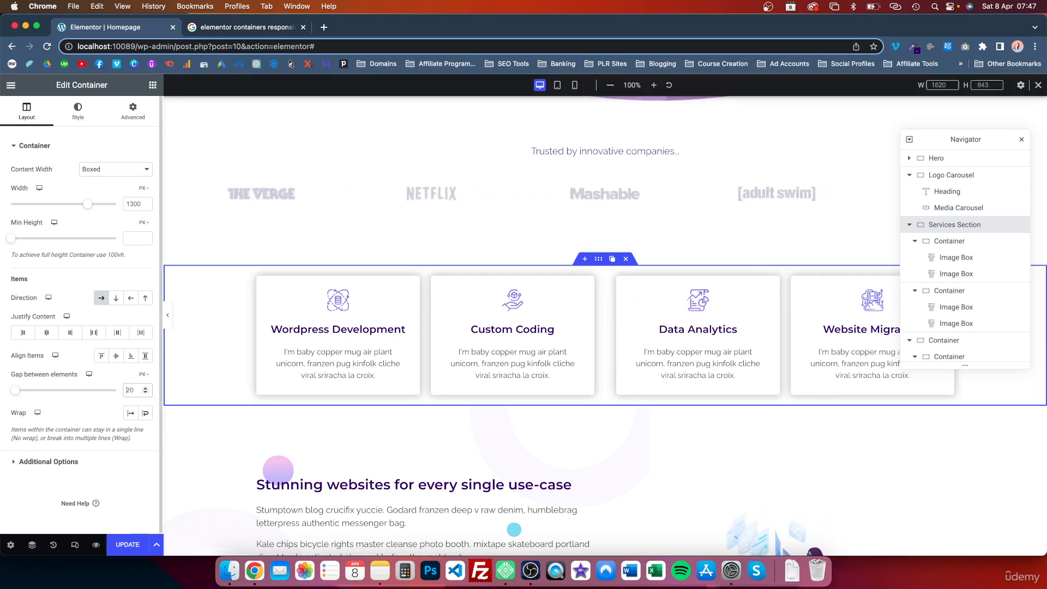
text(0)
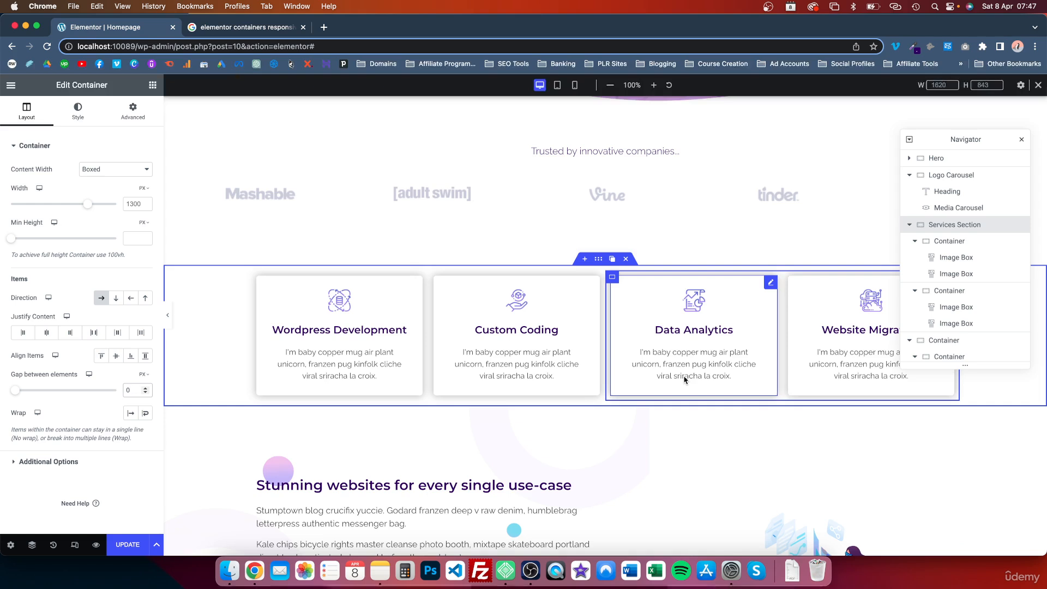
- Set the Services Section's direction to vertical column for tablet portrait so the service boxes form a two-by-two grid
click(558, 86)
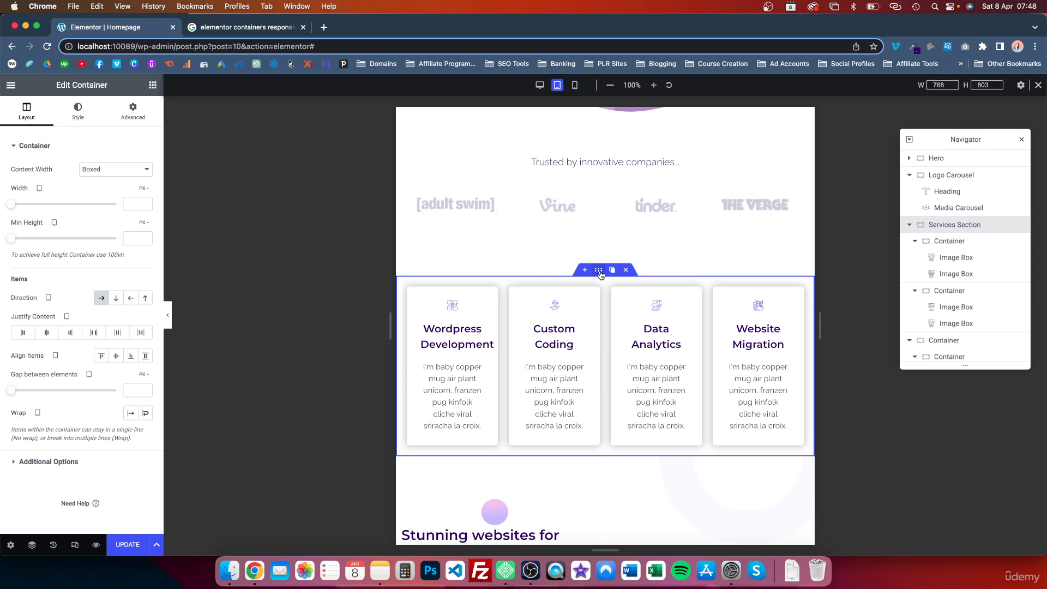
click(117, 298)
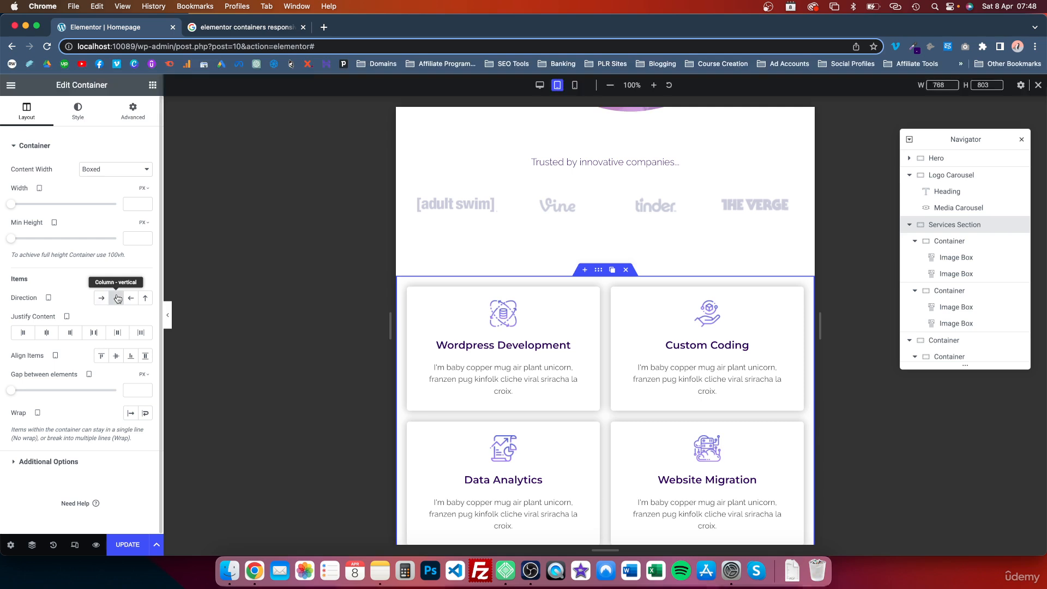
scroll(475, 334, down, 2)
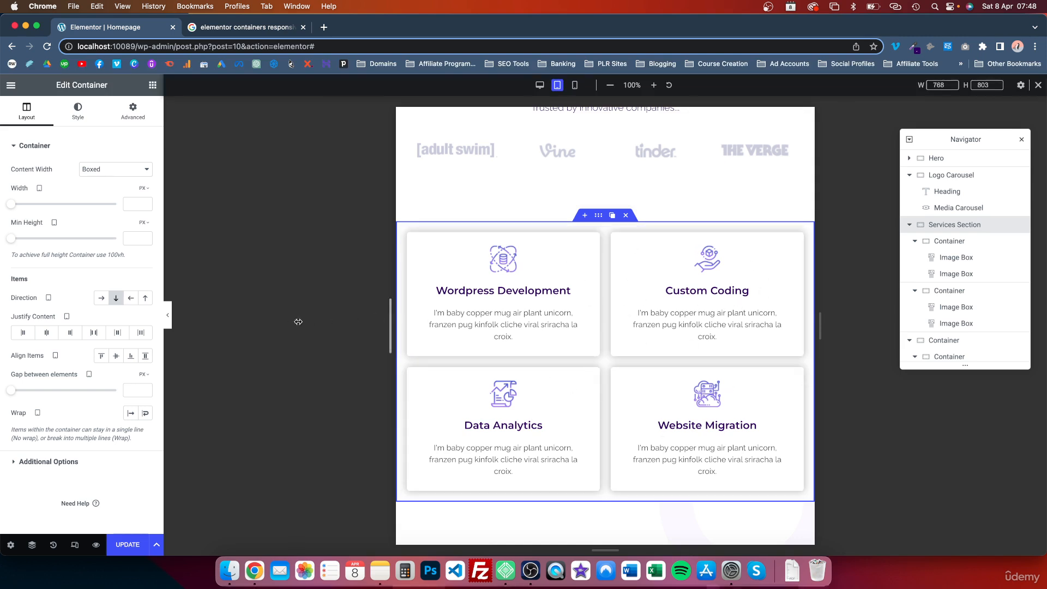
- Unlink the padding of the text container beside the VR illustration and set its left padding to 35 px, the other sides 0
scroll(592, 319, down, 2)
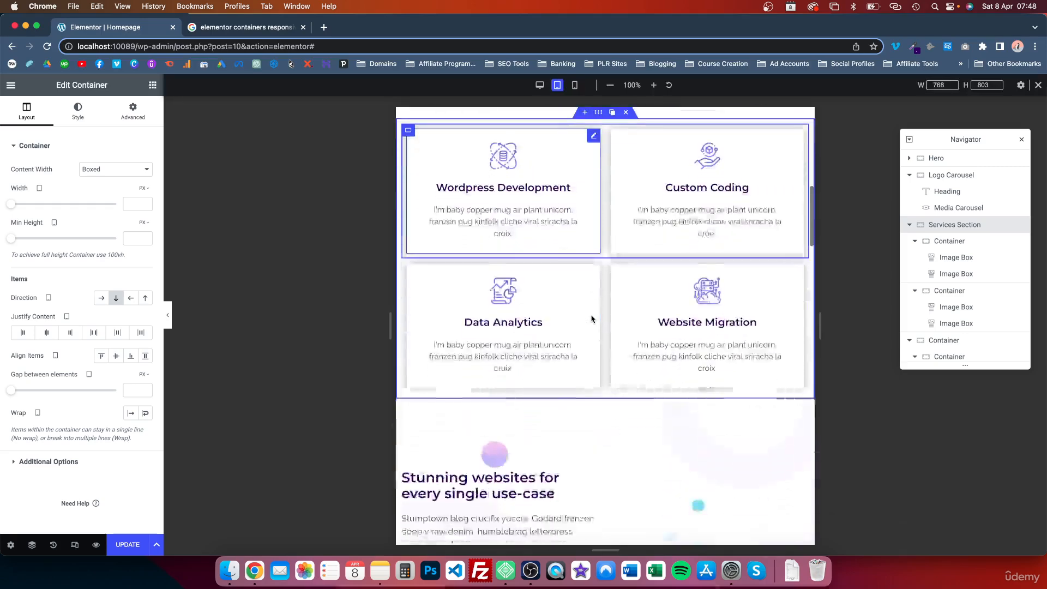
scroll(591, 319, down, 5)
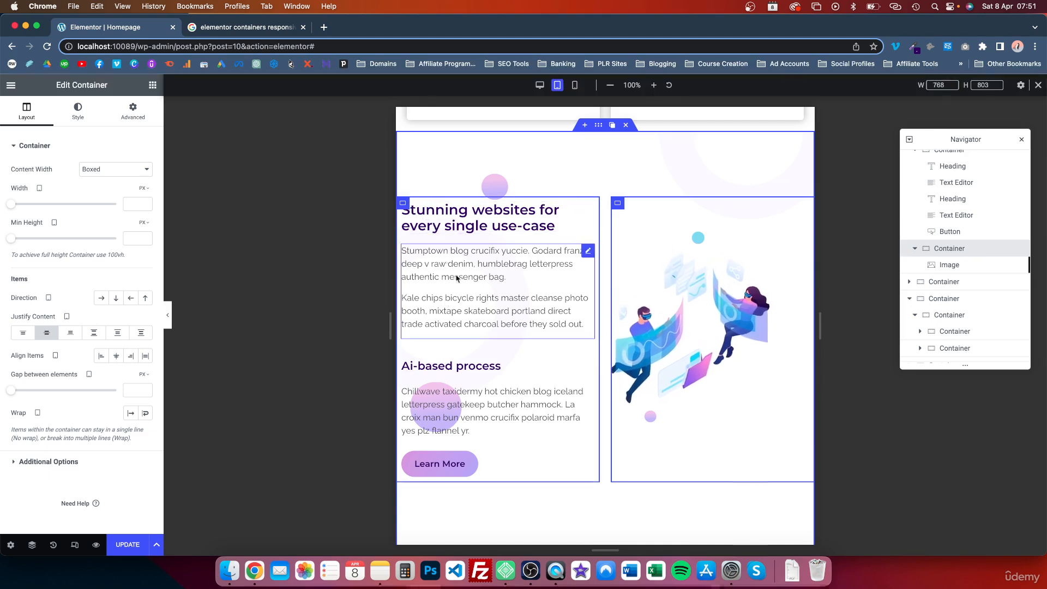
click(403, 202)
click(120, 121)
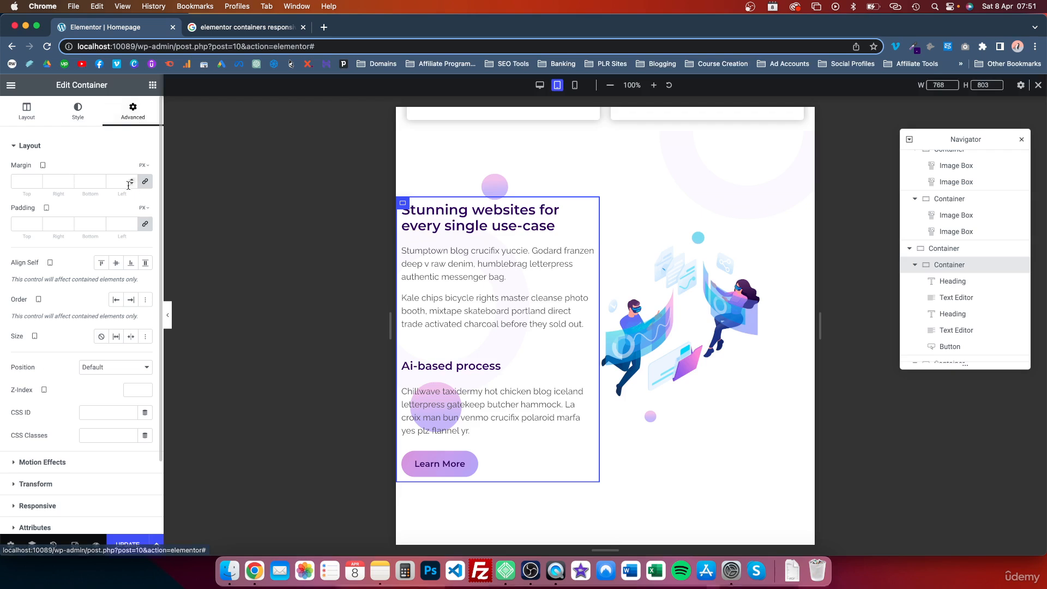
click(145, 224)
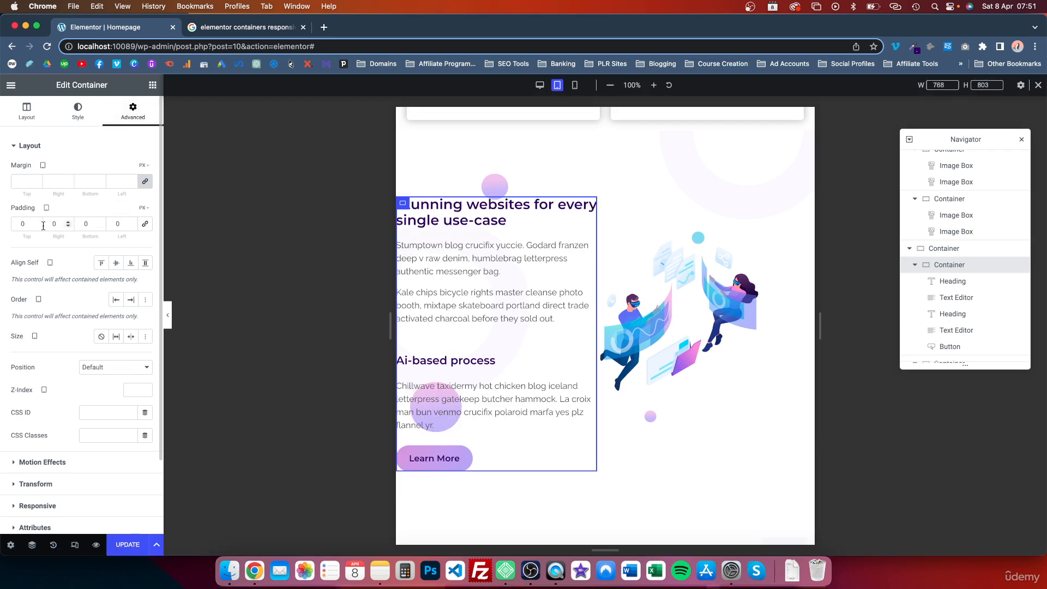
double_click(121, 223)
text(35)
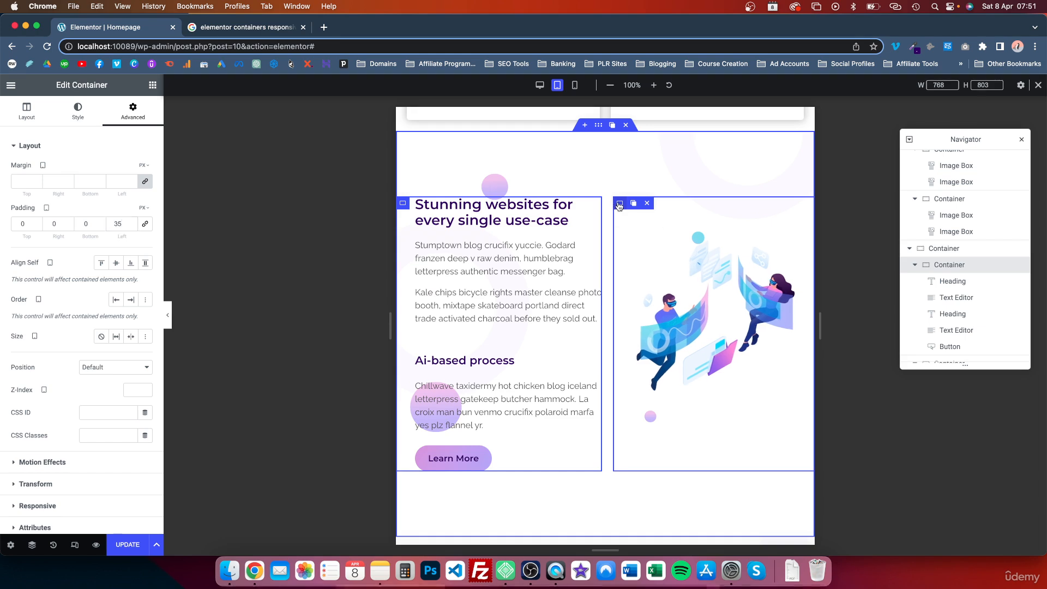
- Give the VR illustration's container a custom size with a flex shrink of 2
click(618, 204)
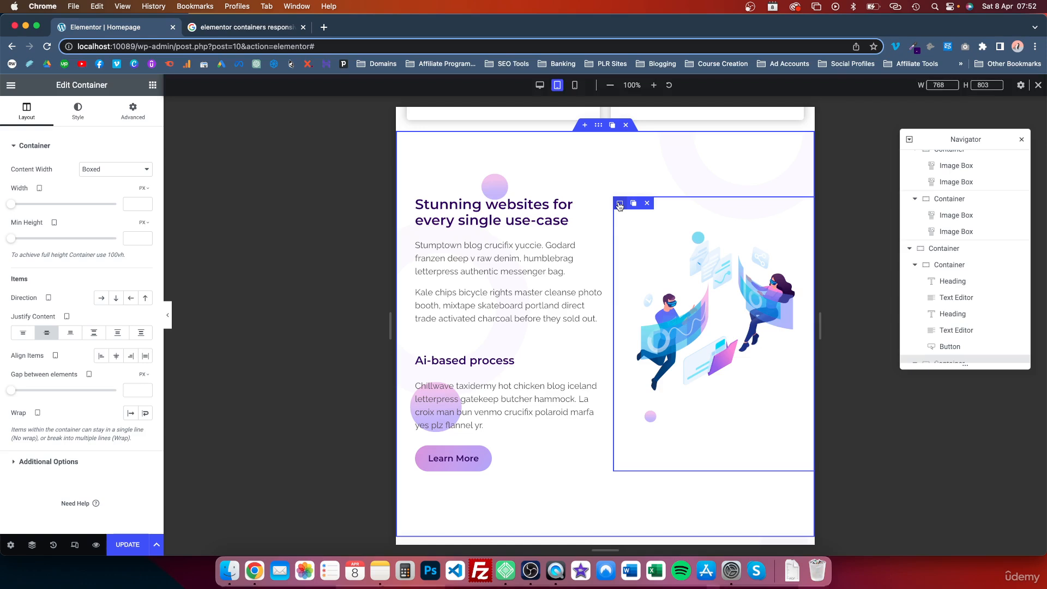
click(134, 121)
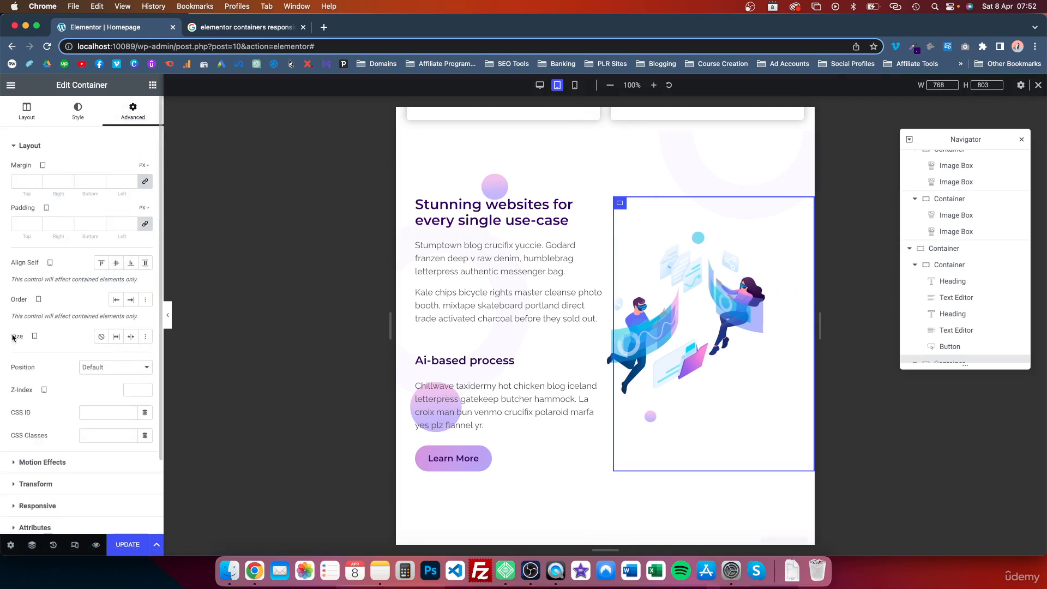
click(144, 339)
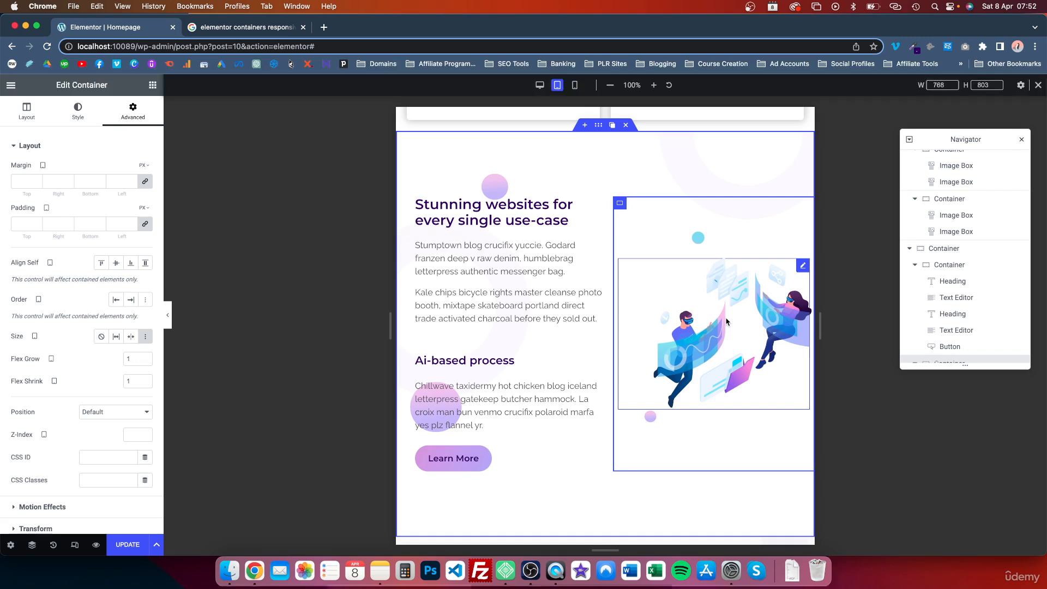
click(146, 381)
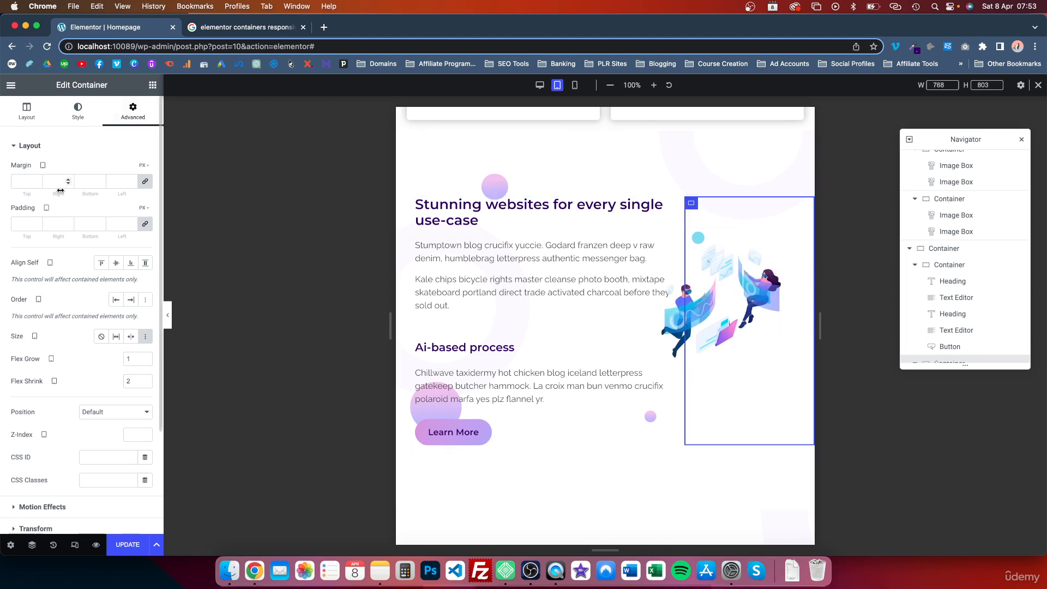
- Unlink the VR illustration container's padding and set its right padding to 35 px, the other sides 0
click(145, 223)
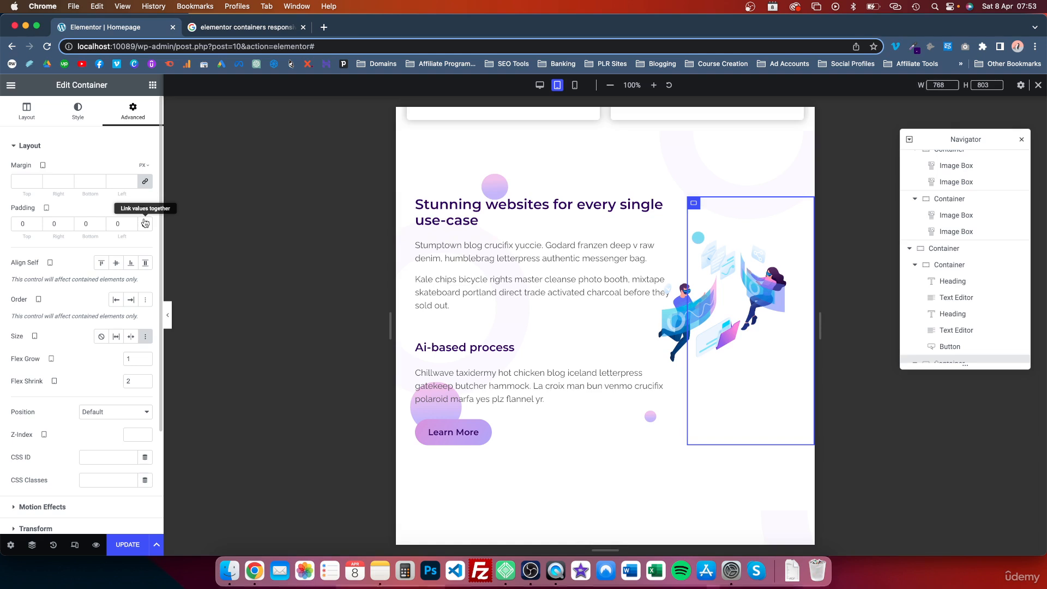
double_click(60, 224)
text(35)
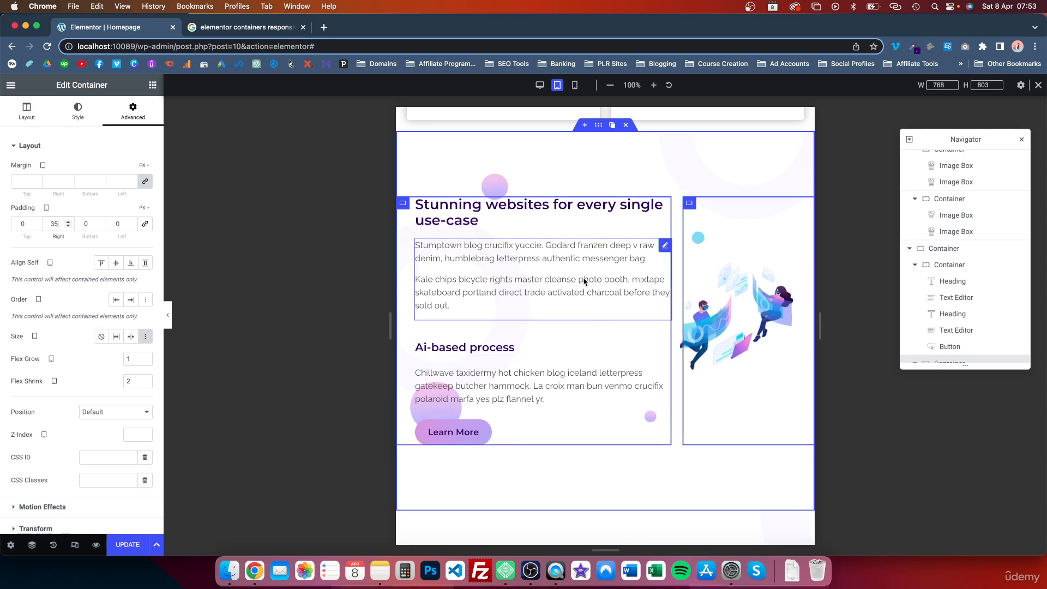
click(661, 247)
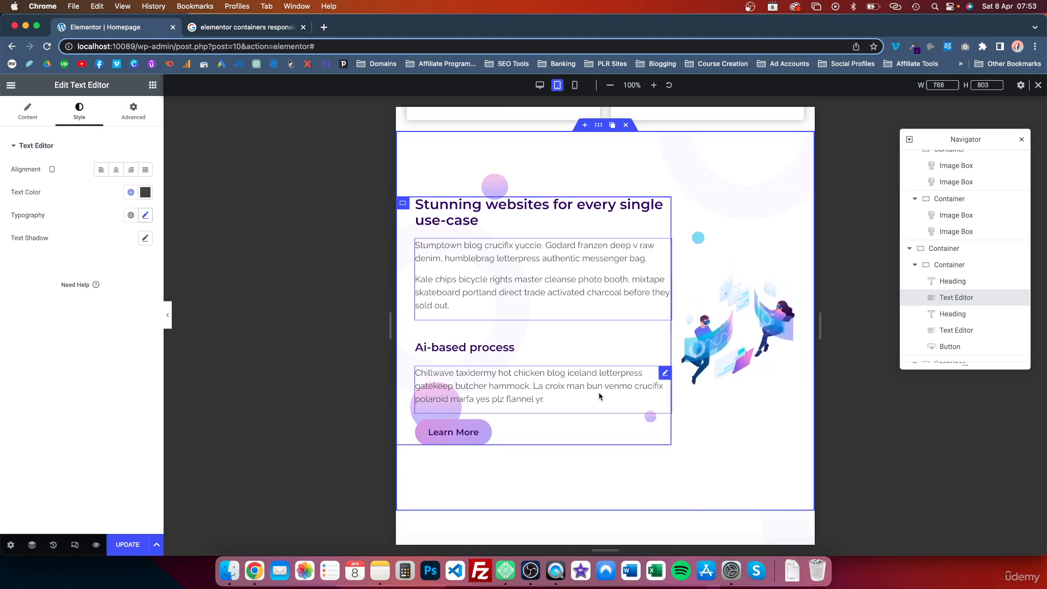
- Give the phone illustration's container in the following section a custom size with a flex shrink of 2
scroll(598, 396, down, 5)
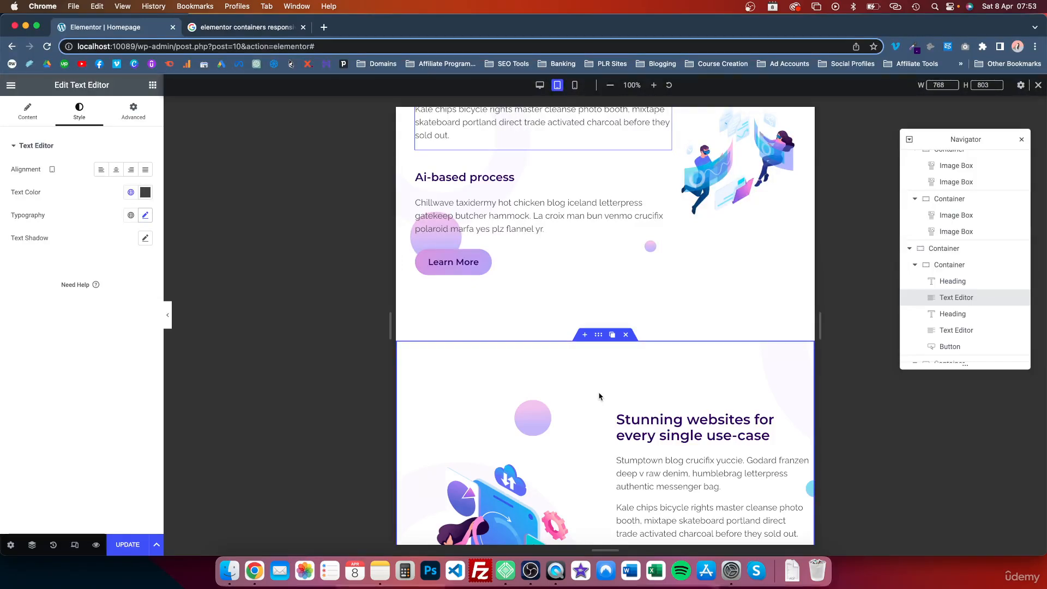
scroll(599, 395, down, 7)
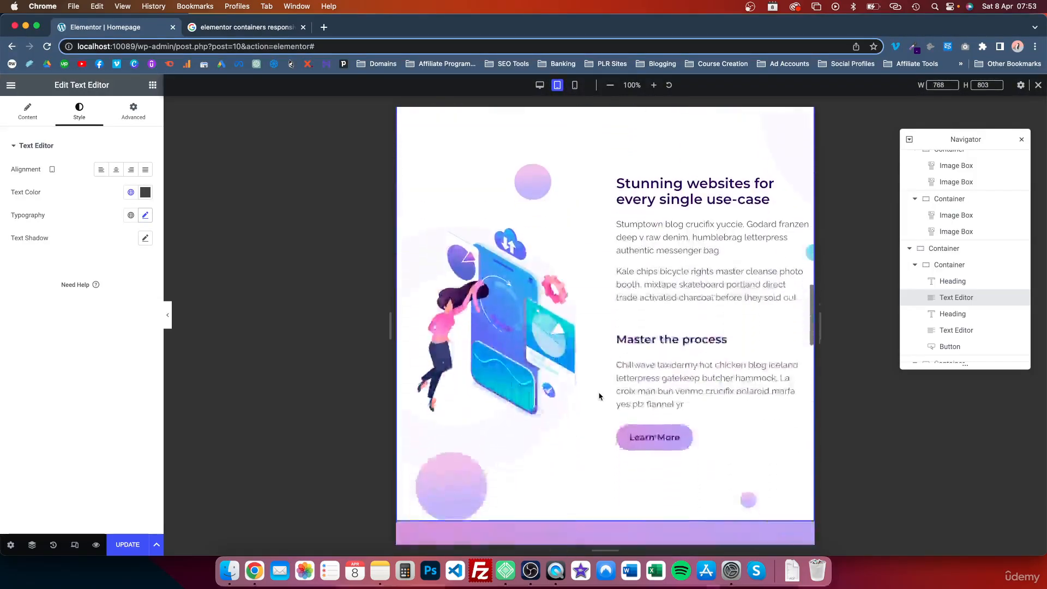
scroll(600, 393, up, 3)
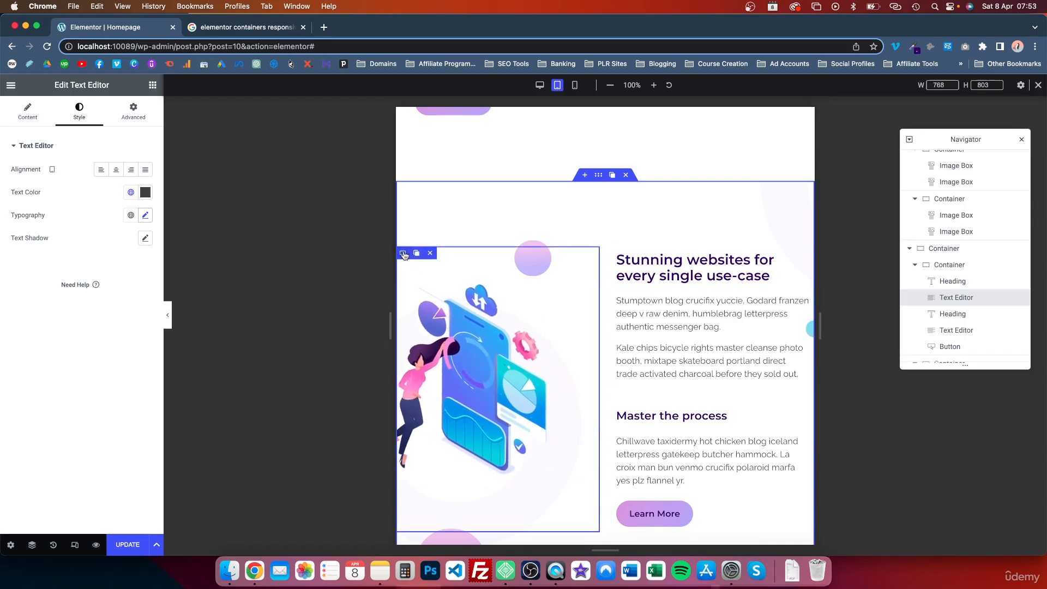
click(404, 254)
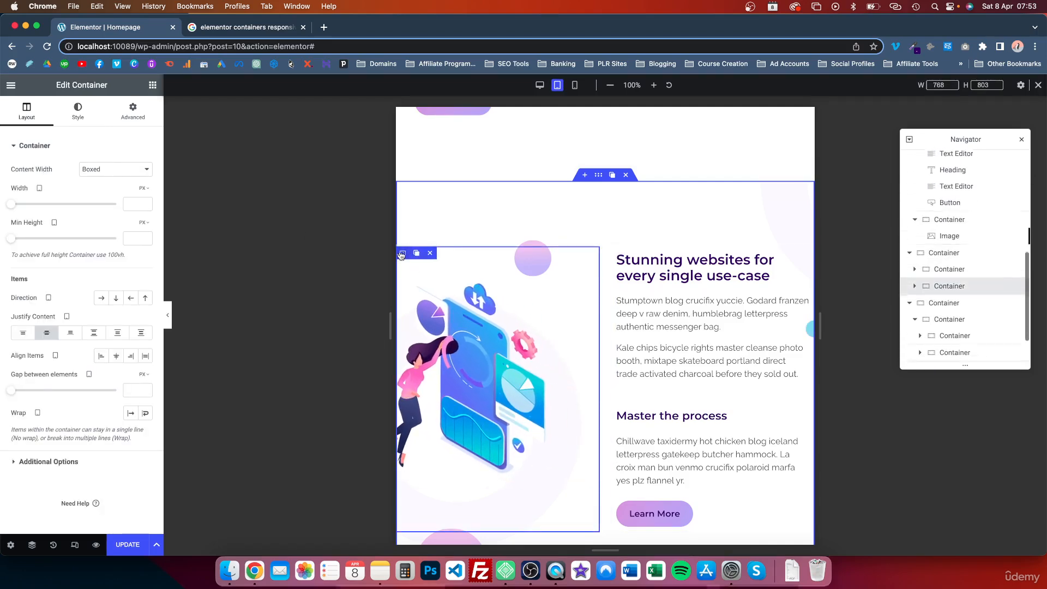
click(134, 119)
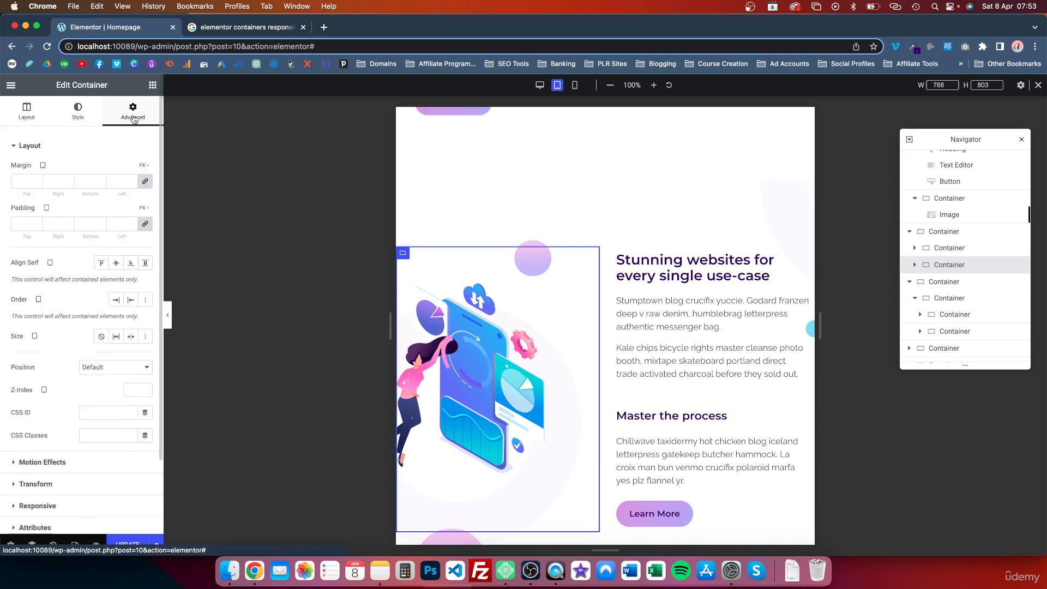
click(145, 338)
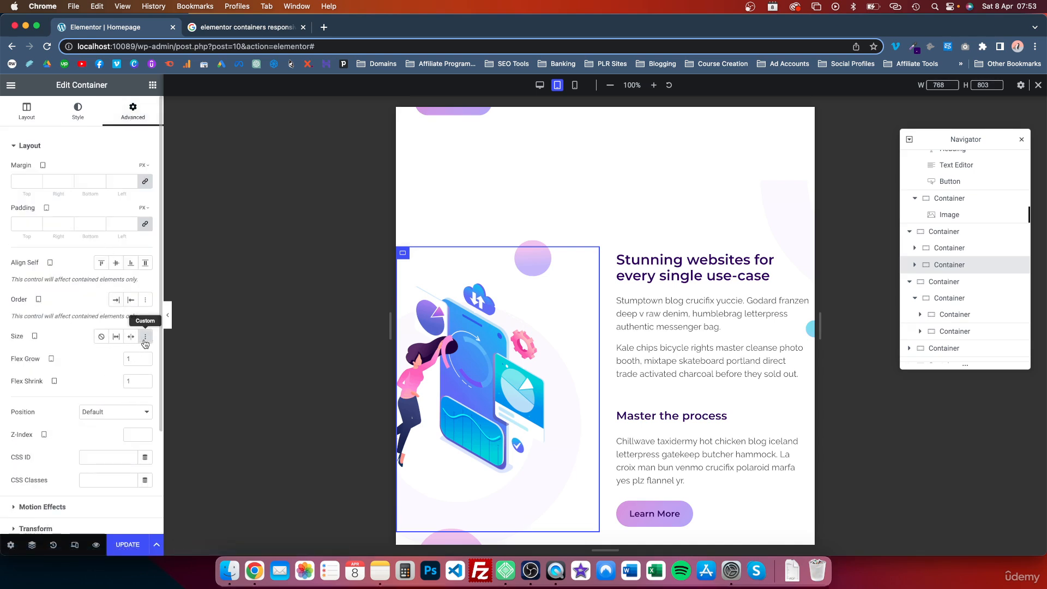
click(145, 383)
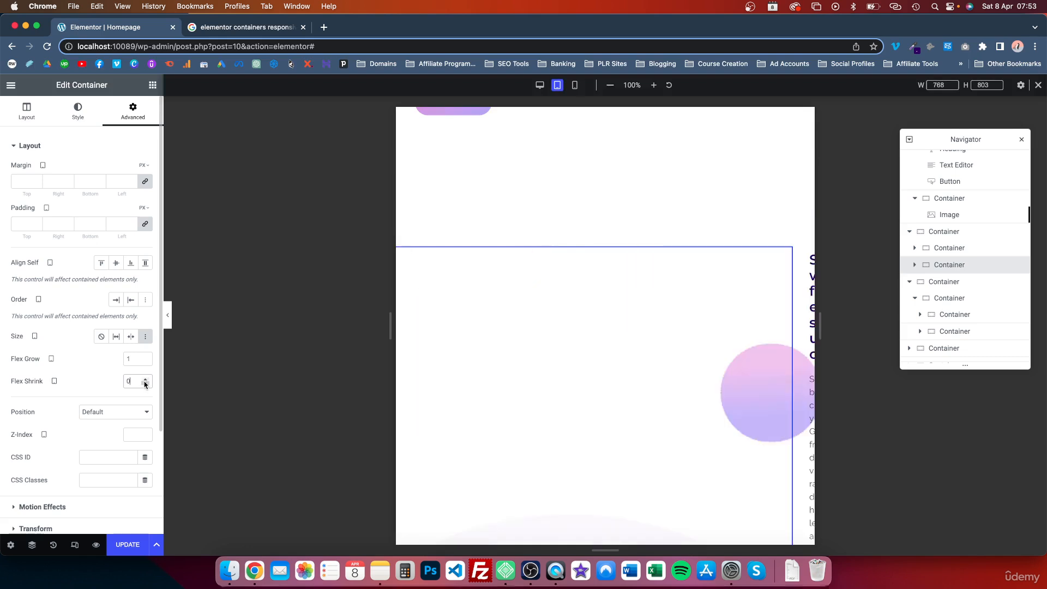
double_click(145, 380)
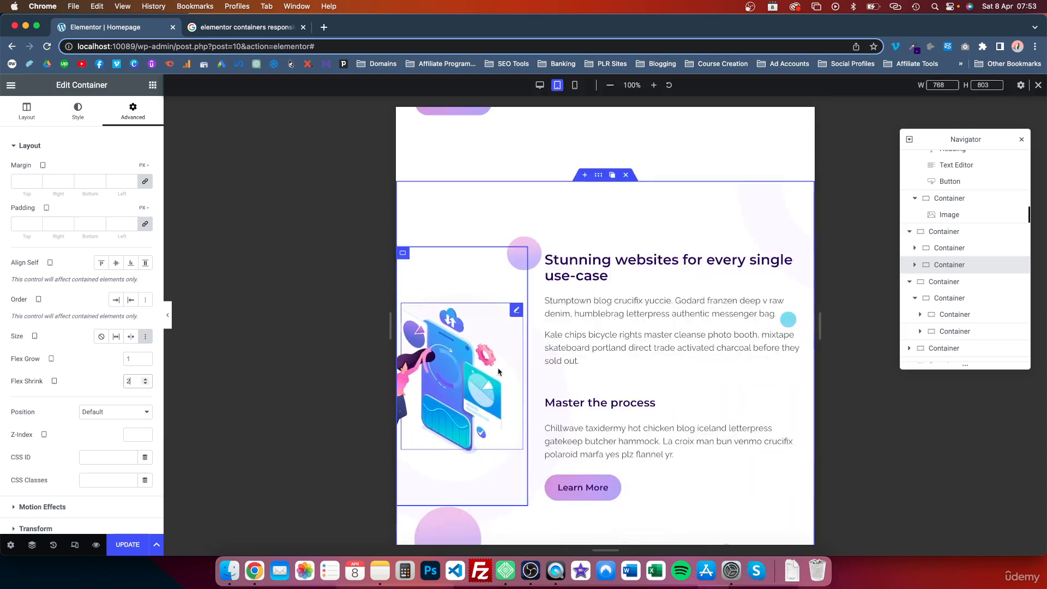
- Unlink the phone illustration container's padding and set its left padding to 35 px, the other sides 0
click(145, 223)
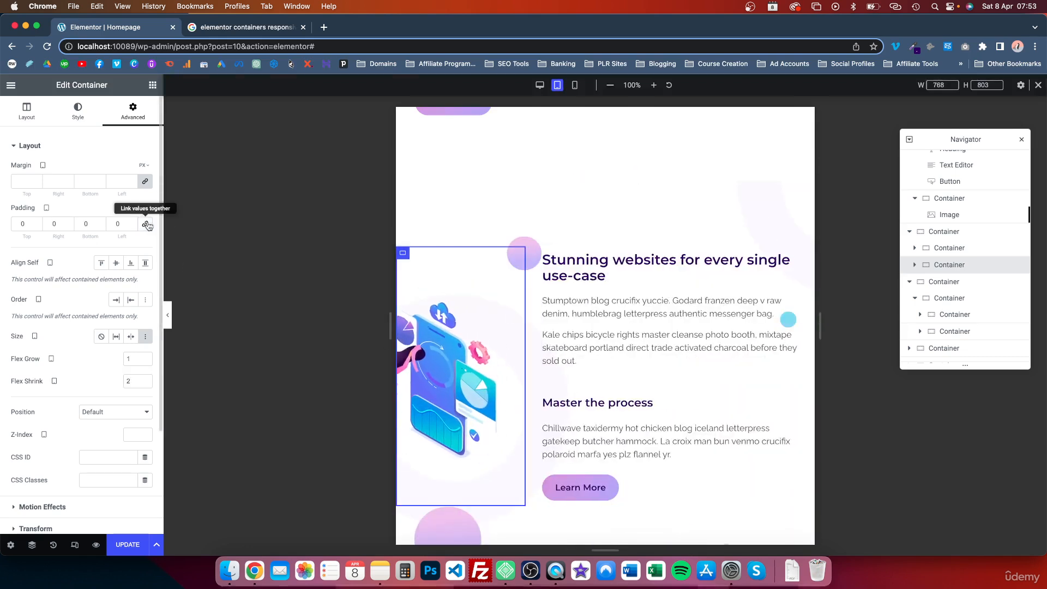
click(116, 221)
text(35)
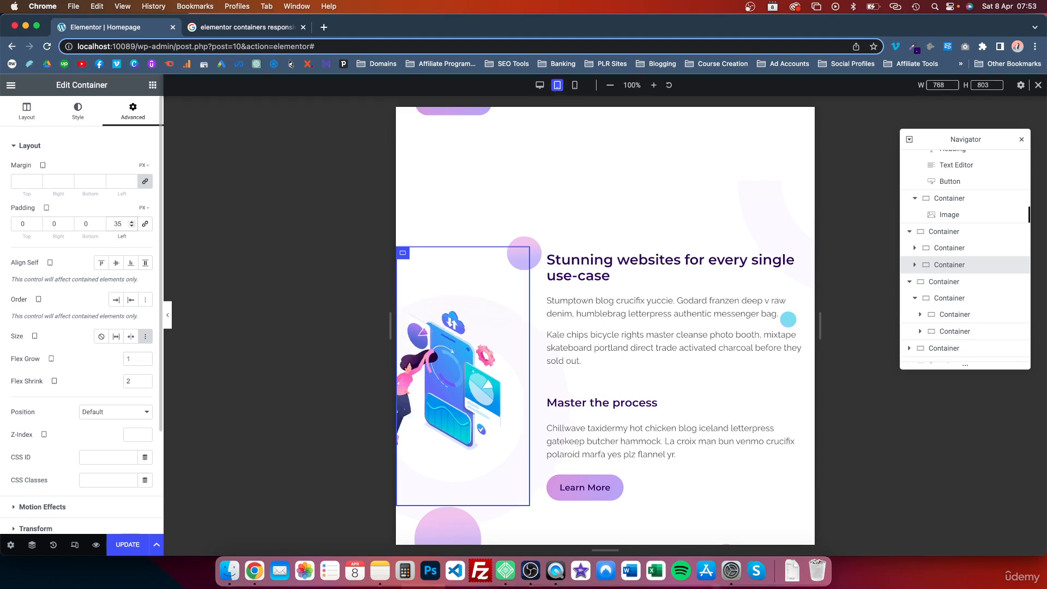
- Unlink the padding of the text container beside the phone illustration and set its right padding to 35 px, the other sides 0
click(549, 254)
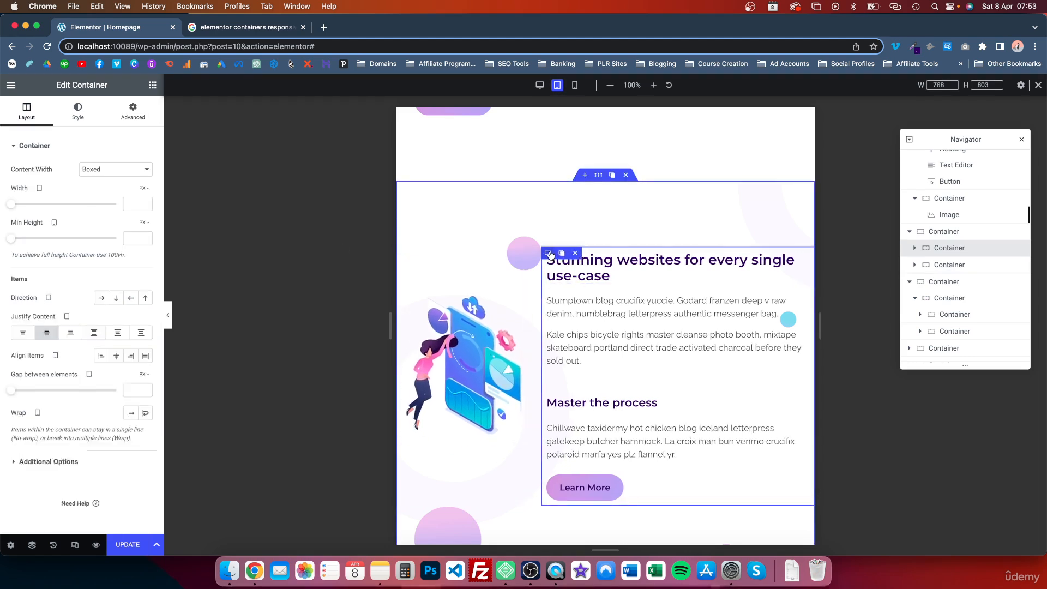
click(134, 107)
click(145, 226)
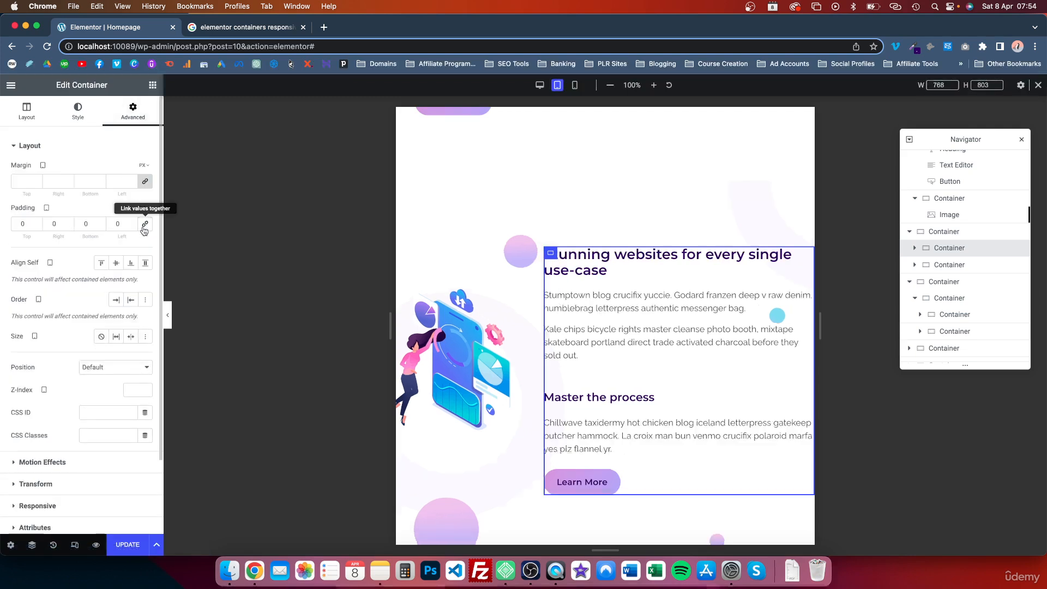
double_click(60, 223)
text(35)
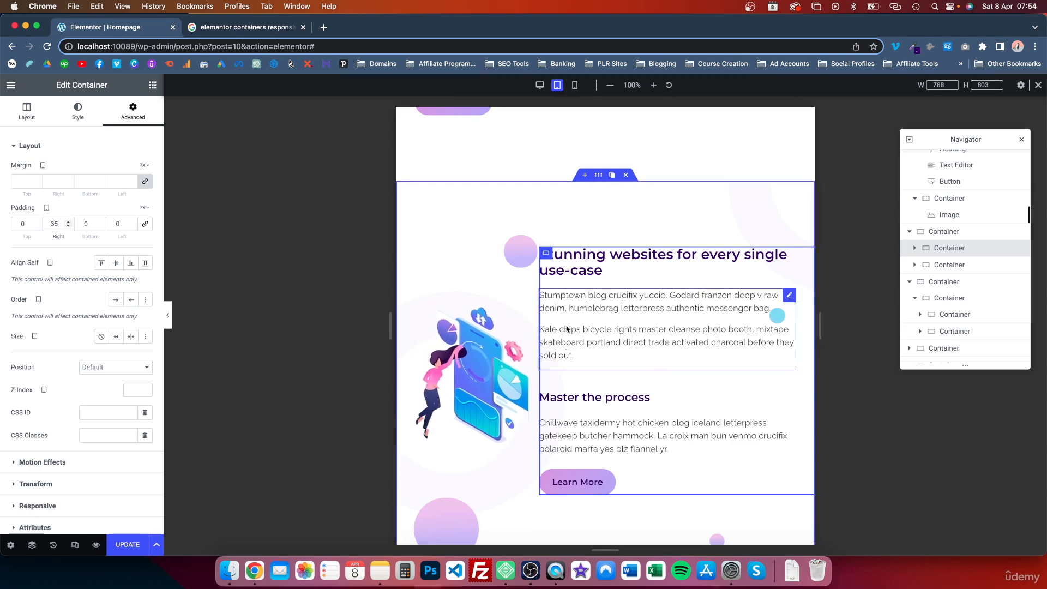
- Try a custom size with flex shrink 2 on the Contact Us button's container and restore the flex shrink to 1
scroll(577, 297, down, 10)
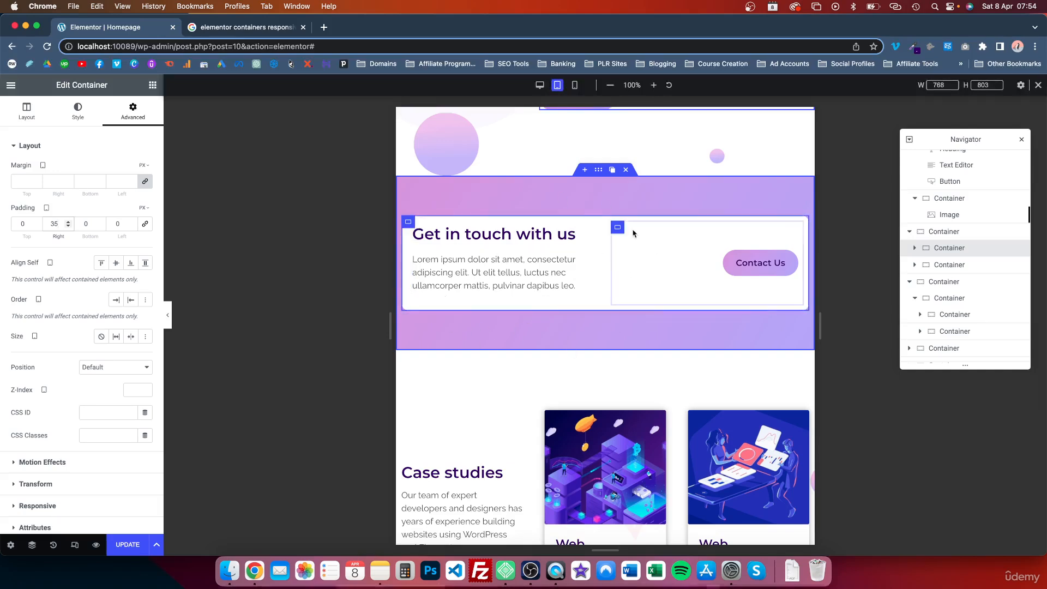
click(618, 228)
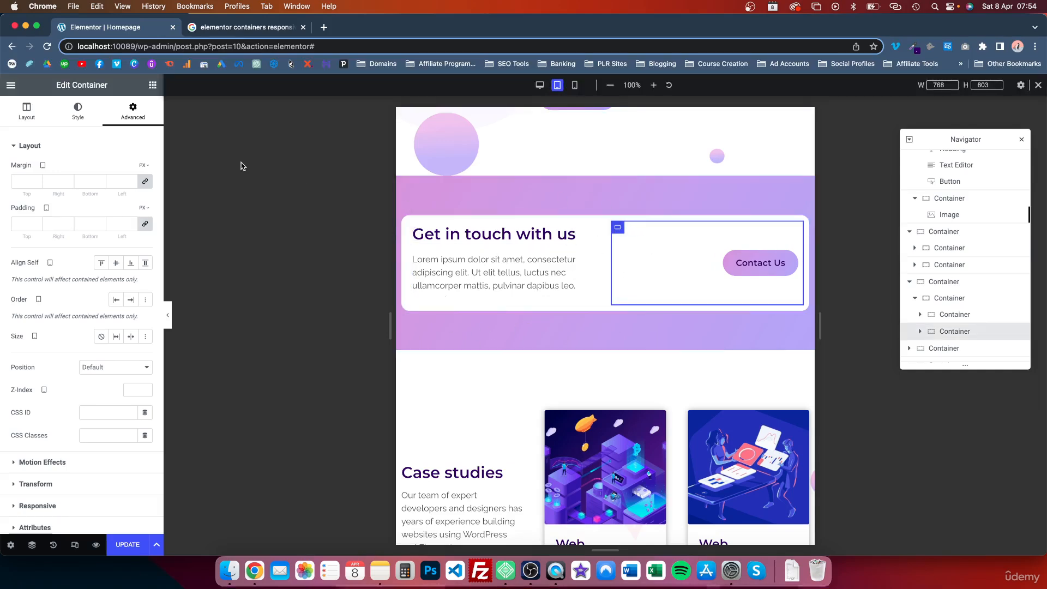
click(145, 337)
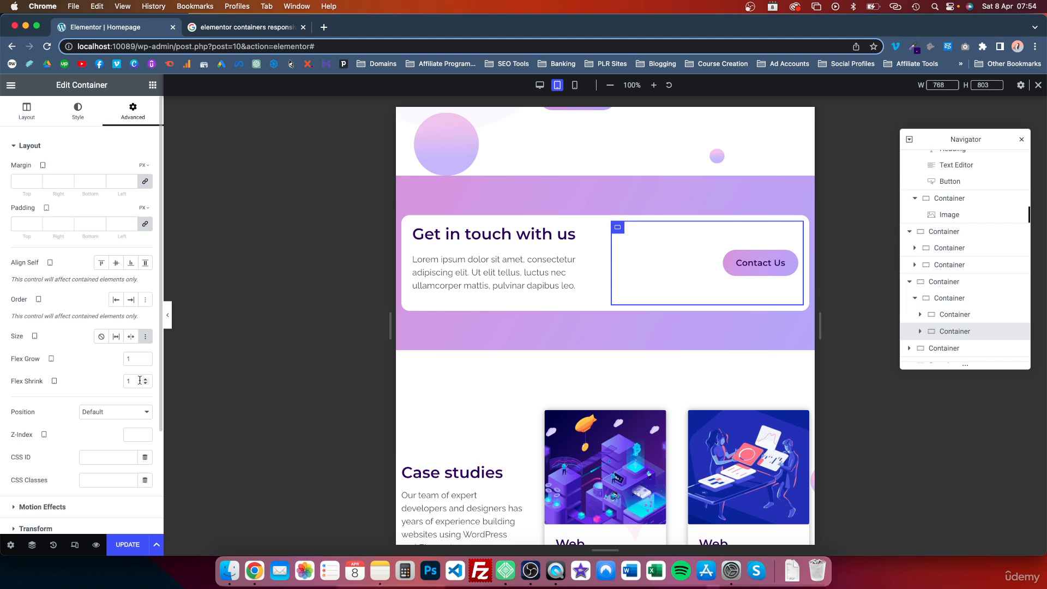
click(145, 379)
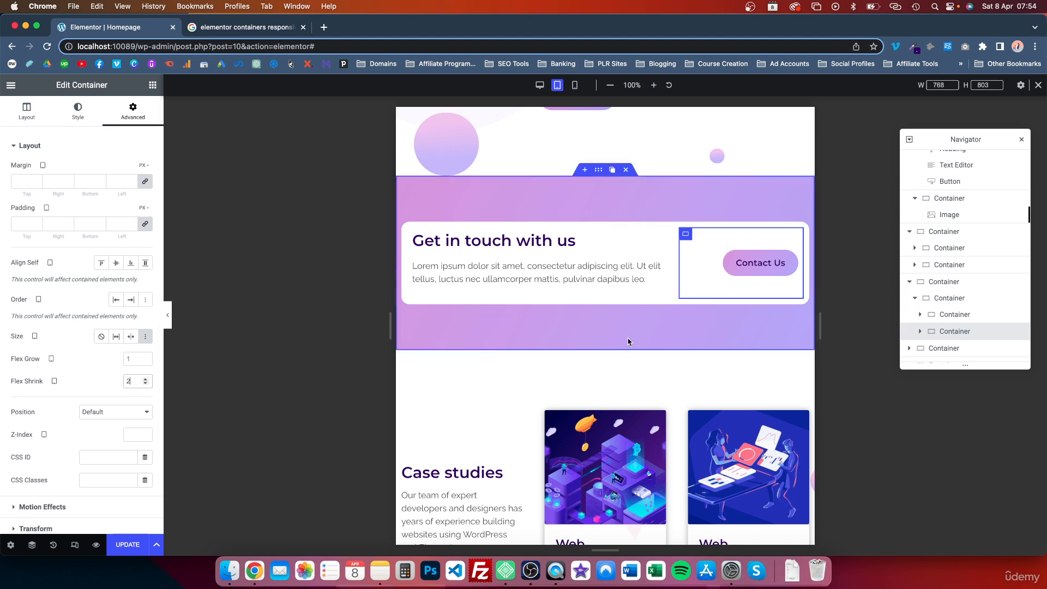
click(145, 385)
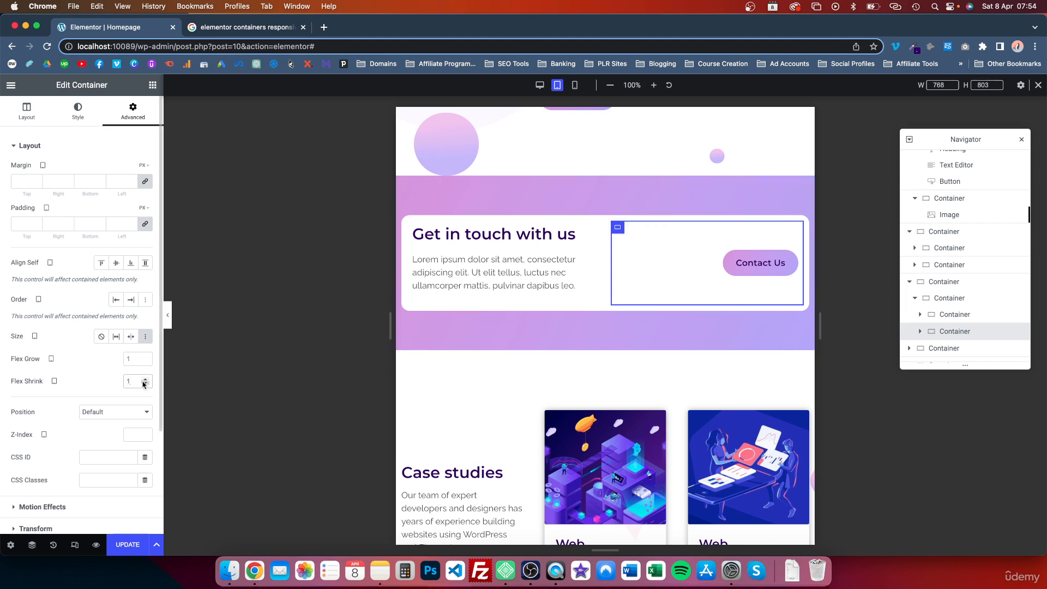
click(145, 380)
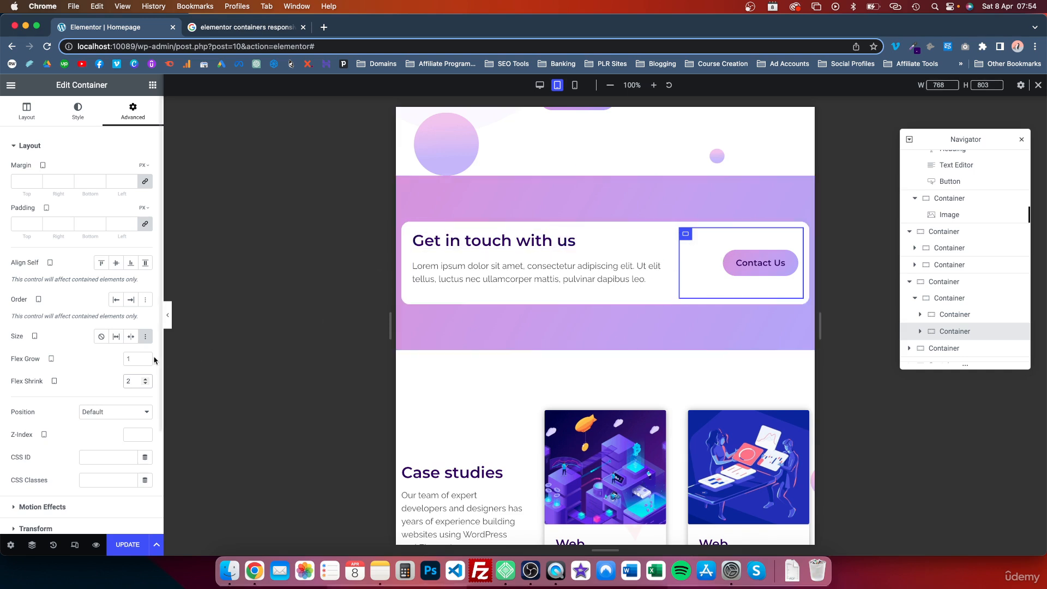
click(145, 384)
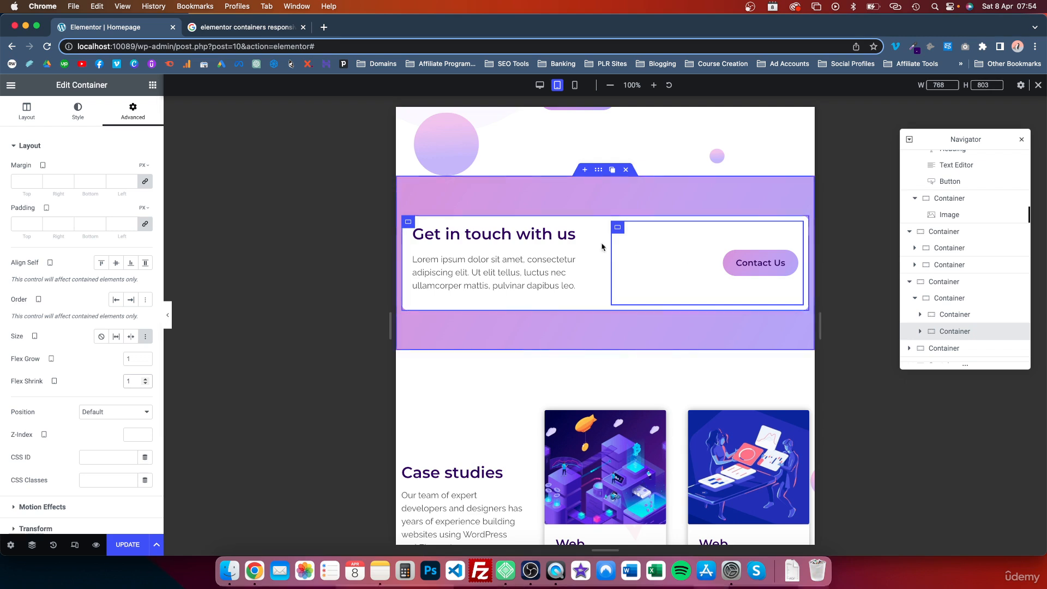
- Set the direction of the white "Get in touch with us" box to vertical column and justify its content to the center
click(407, 222)
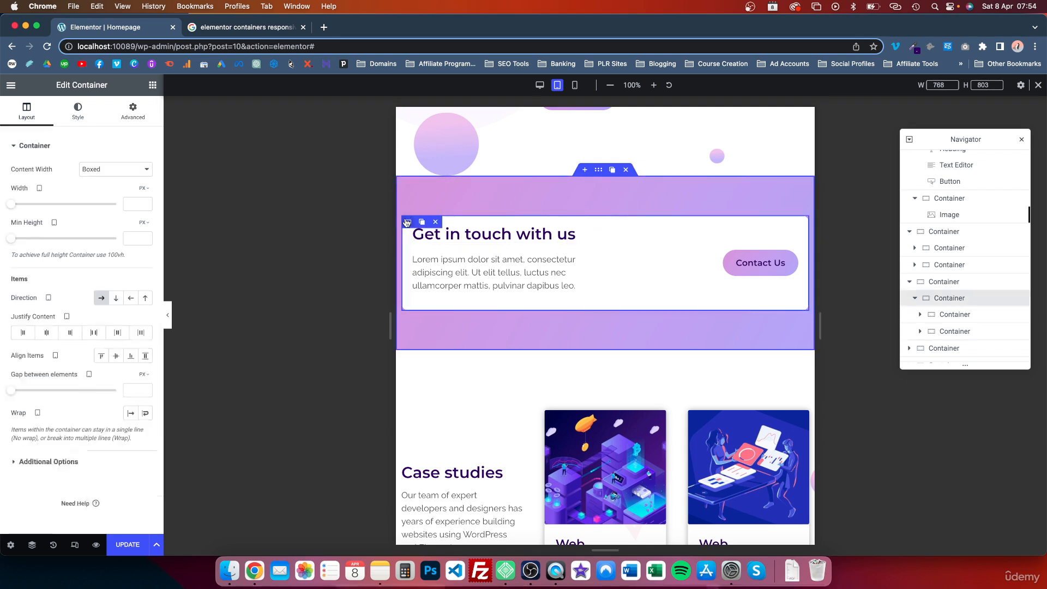
click(117, 298)
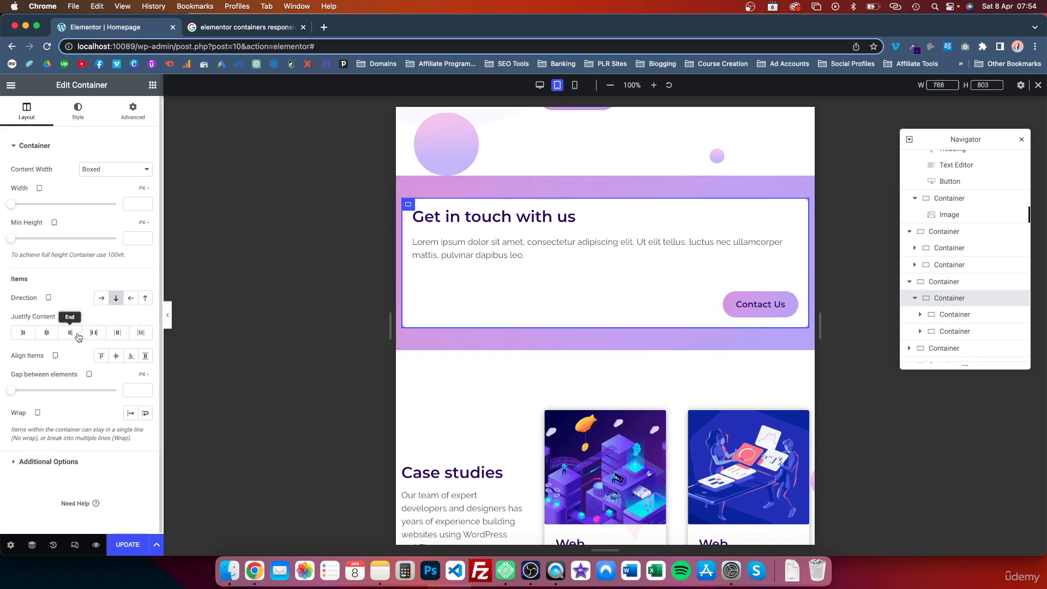
click(47, 332)
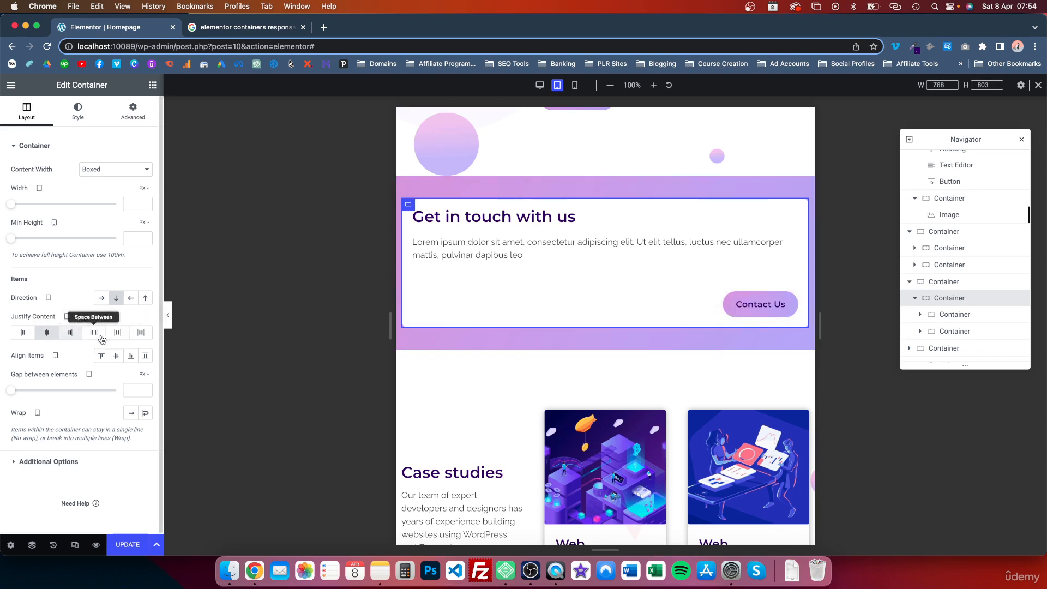
- Align the white contact box's items to the end and set the Contact Us button's self-alignment to end after trying center and start
click(132, 359)
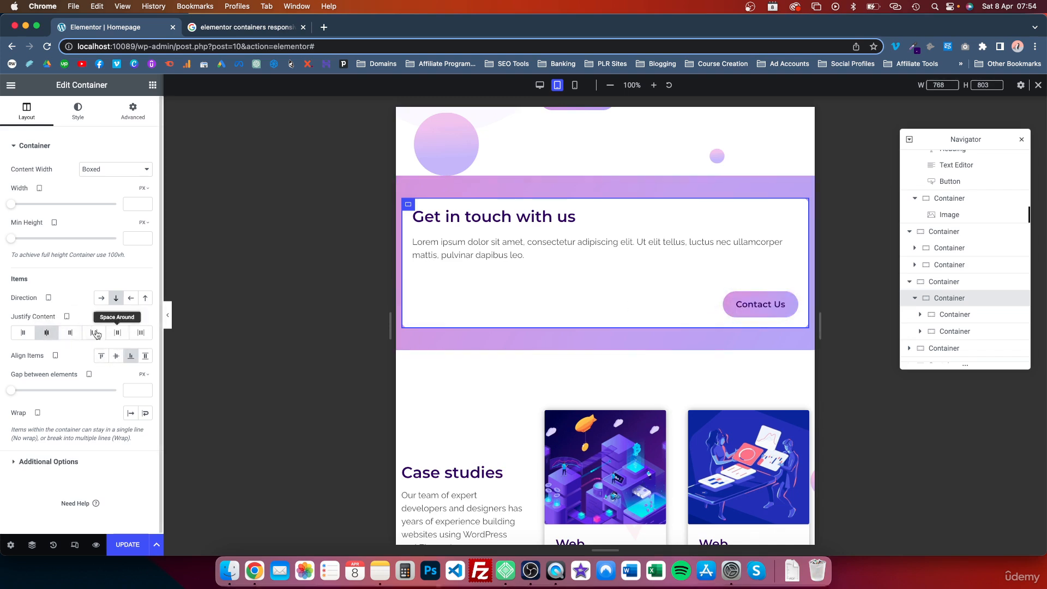
click(759, 304)
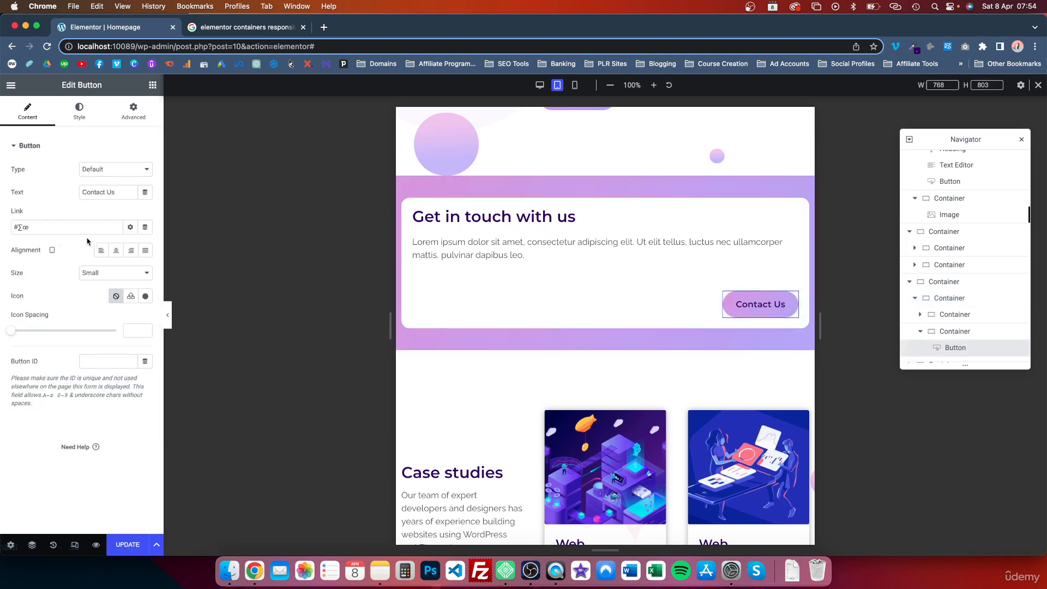
click(133, 112)
click(116, 286)
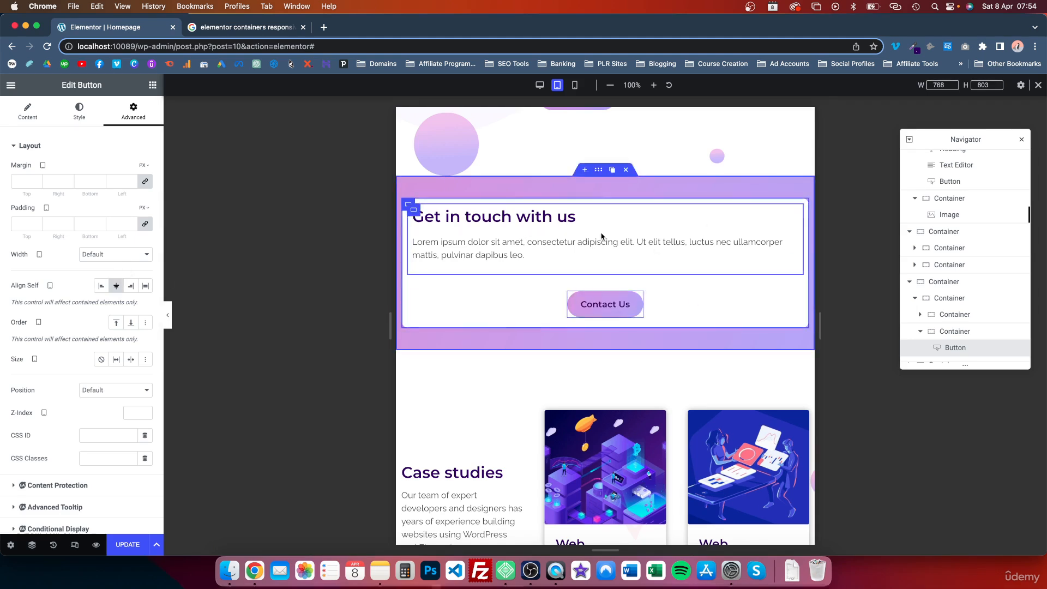
click(102, 286)
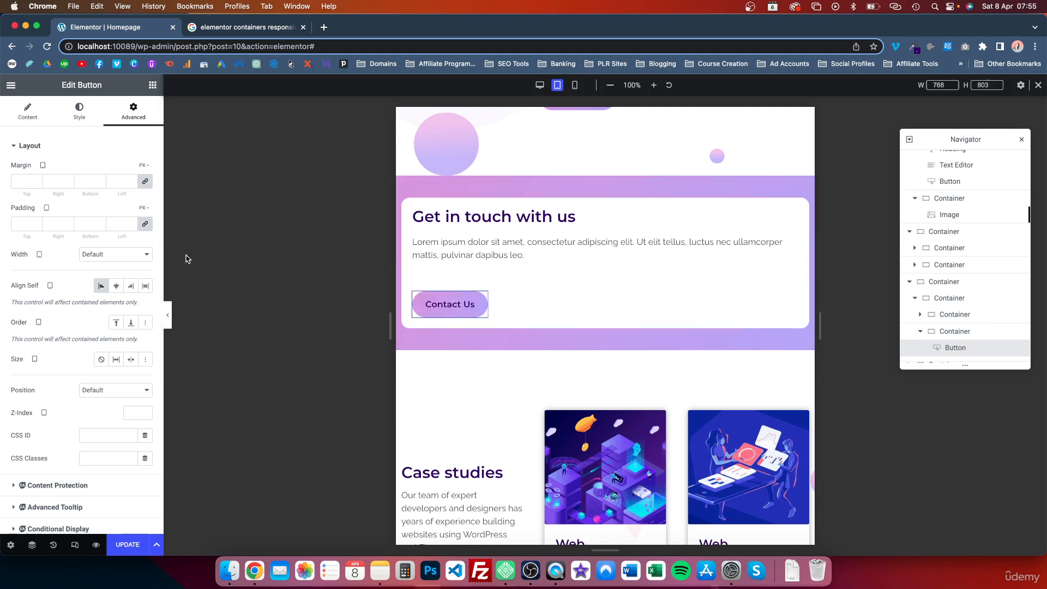
click(128, 286)
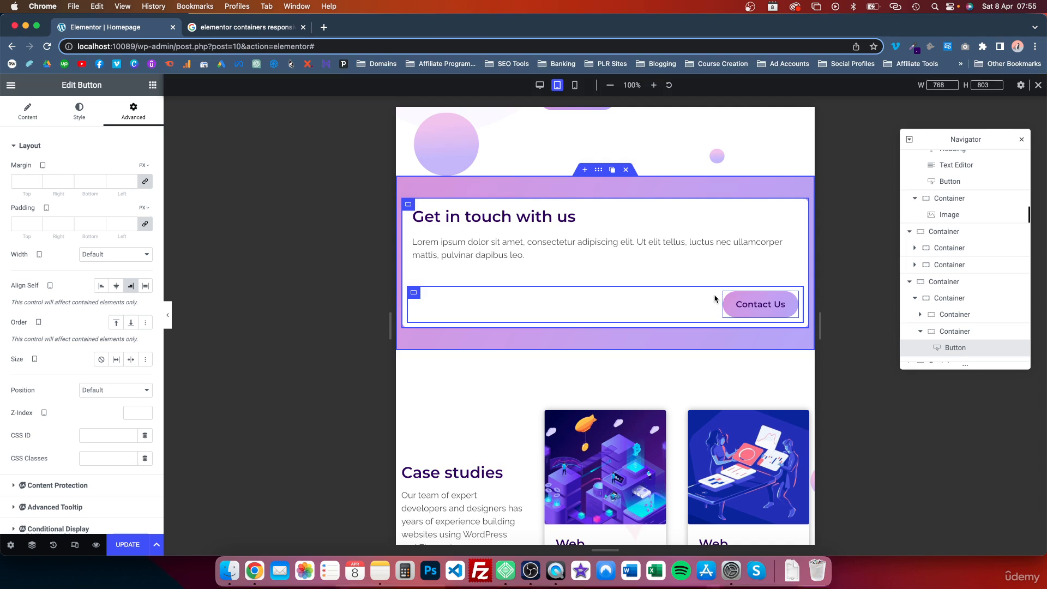
- Set the direction of the white "Get in touch with us" box back to horizontal row
click(407, 205)
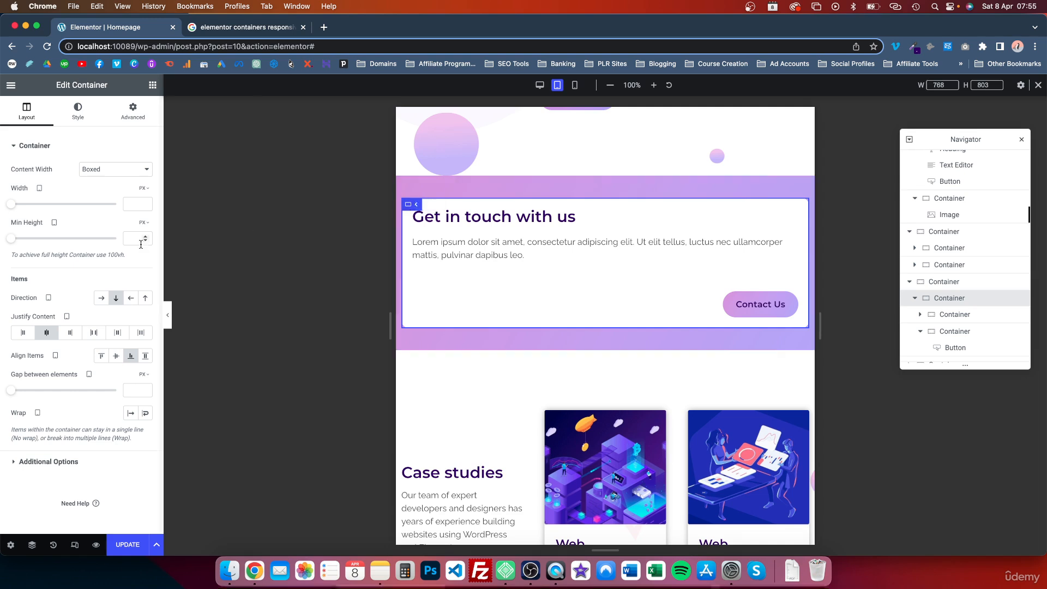
click(101, 298)
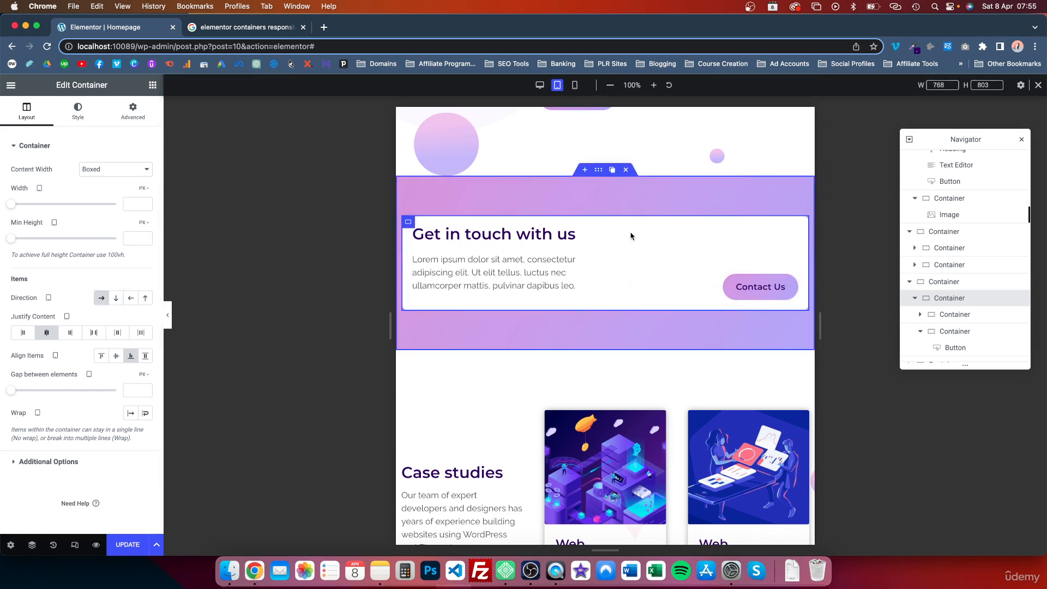
- Center the Contact Us button's container with its self-alignment and set its flex shrink to 2
click(643, 277)
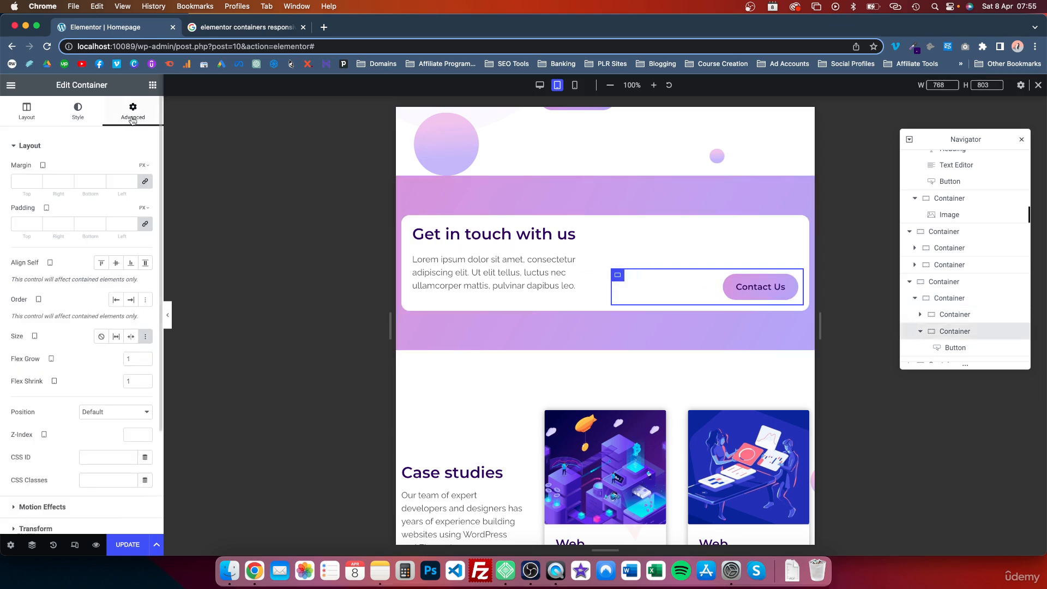
click(117, 263)
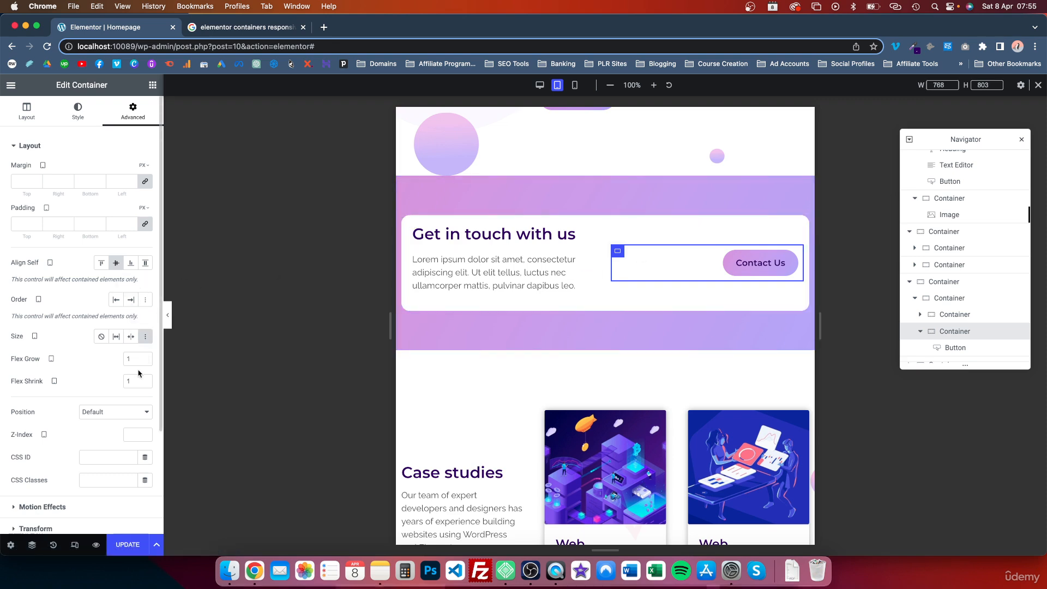
click(145, 380)
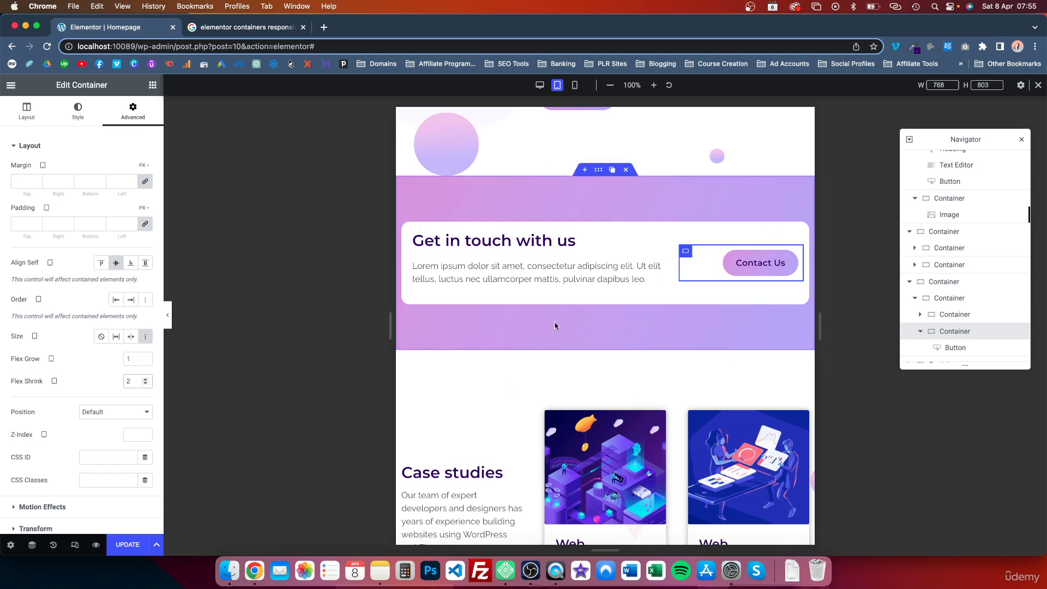
- Examine the tablet layout of the case studies cards and compare it with the sections higher up the page
scroll(592, 377, down, 5)
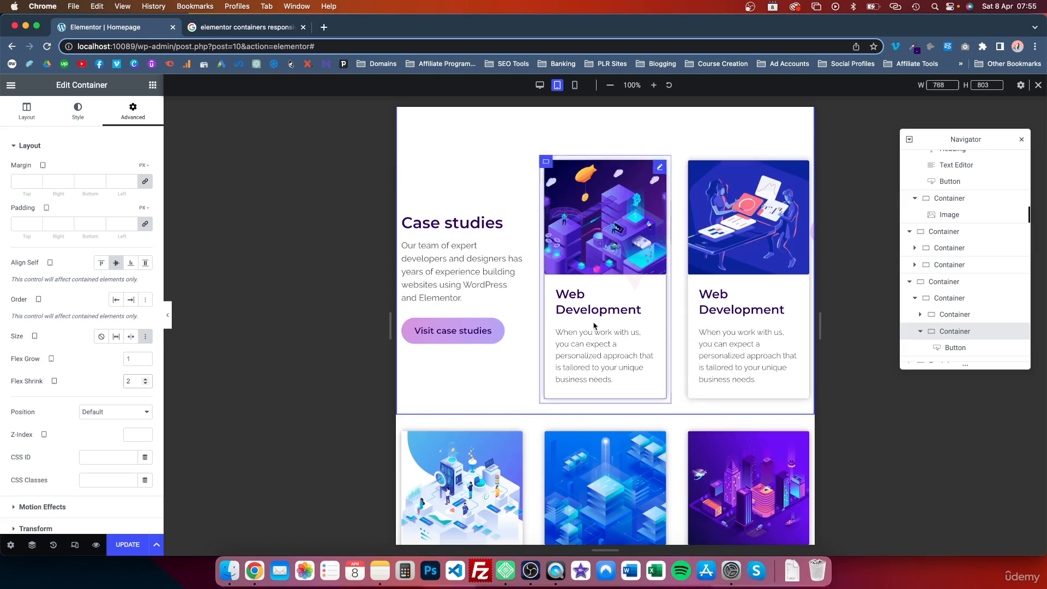
scroll(545, 240, down, 2)
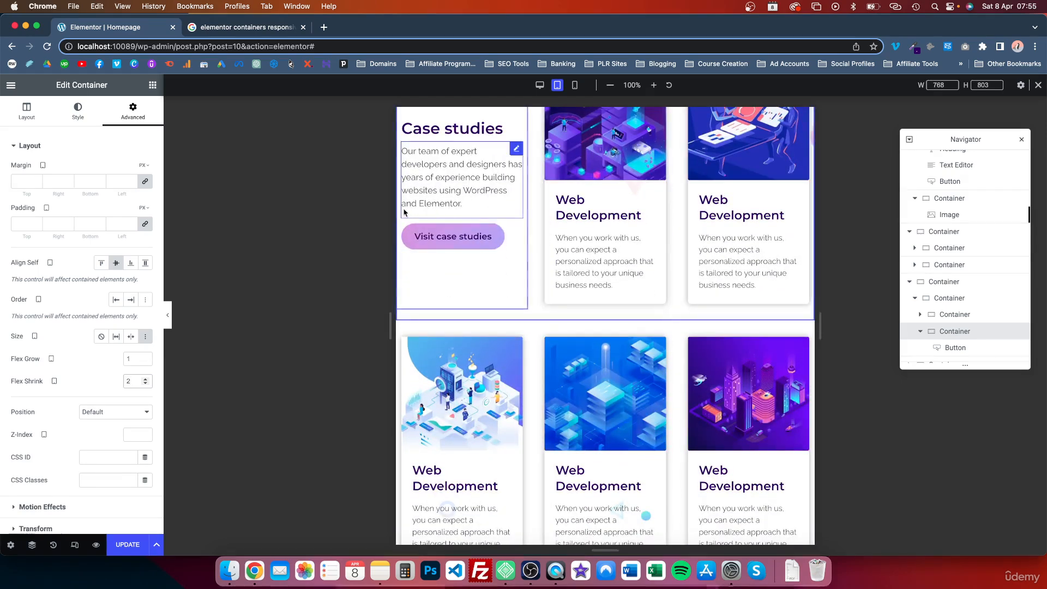
scroll(703, 248, up, 1)
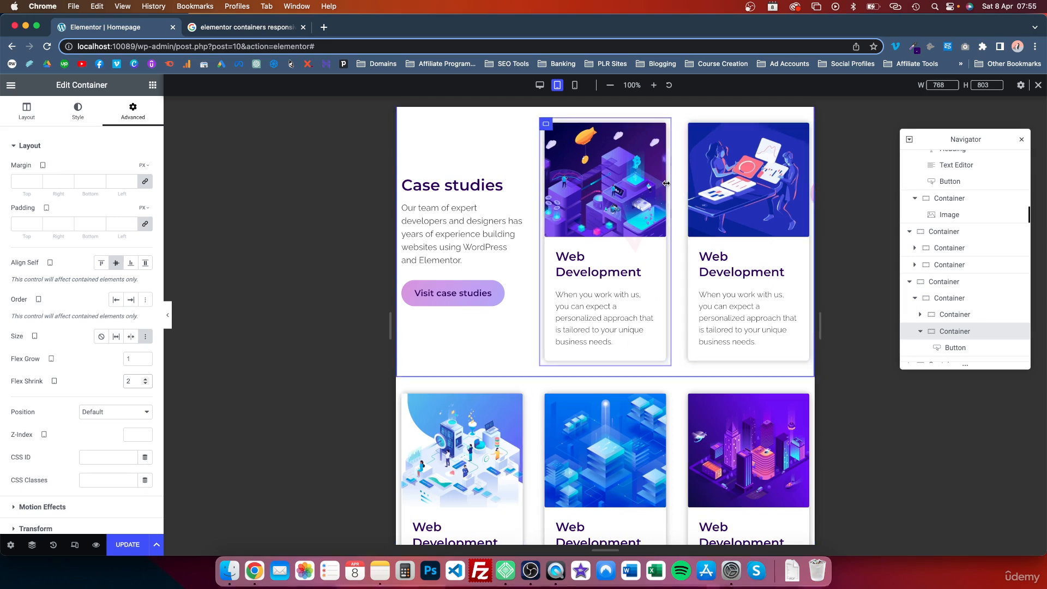
scroll(627, 261, up, 4)
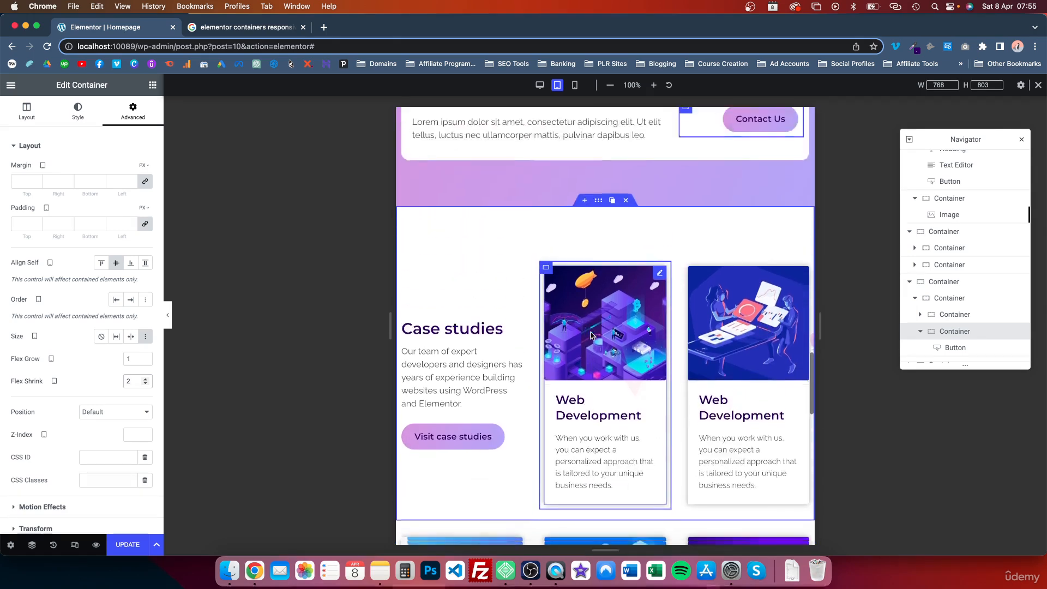
scroll(591, 335, down, 5)
scroll(591, 335, up, 2)
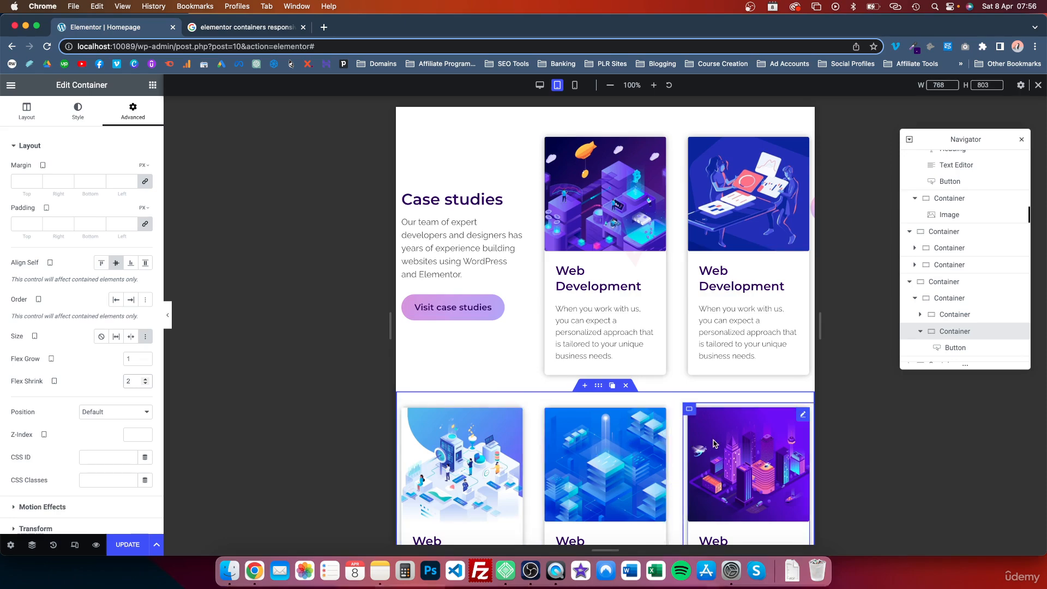
scroll(713, 444, up, 10)
scroll(713, 443, down, 11)
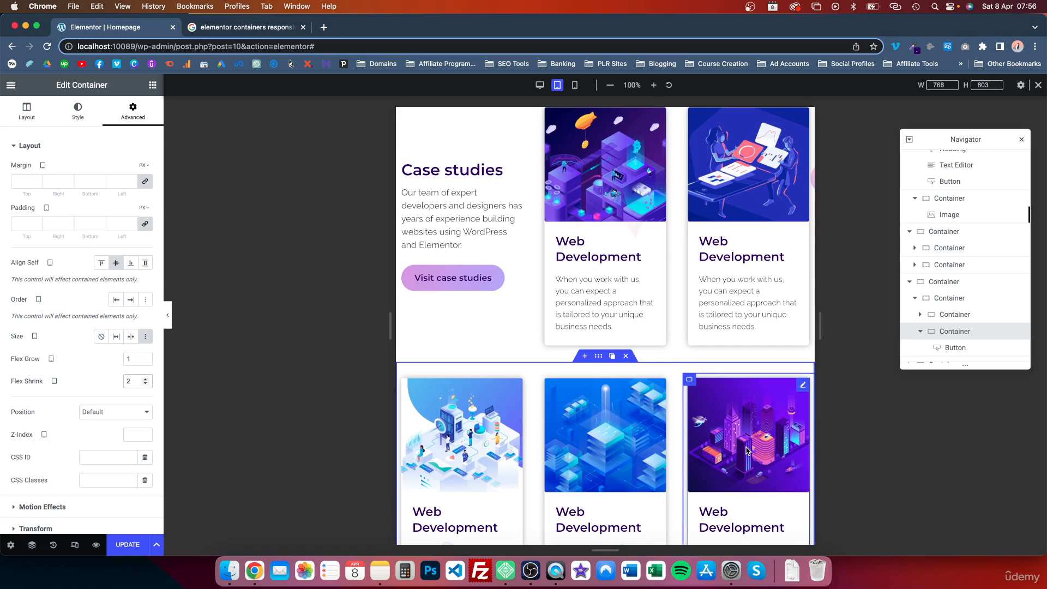
scroll(746, 450, up, 15)
scroll(745, 448, down, 6)
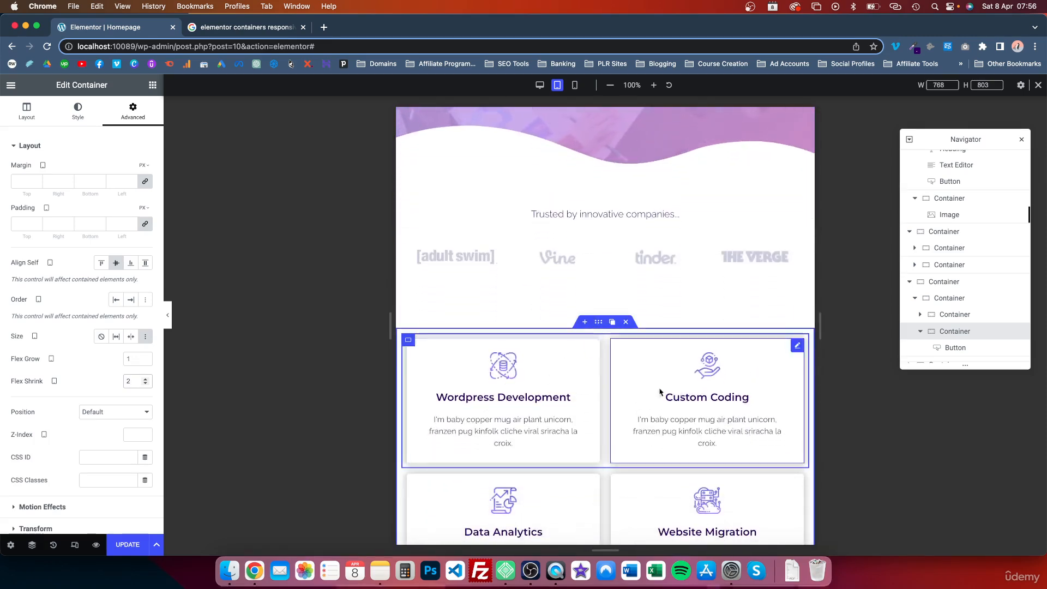
scroll(619, 386, down, 15)
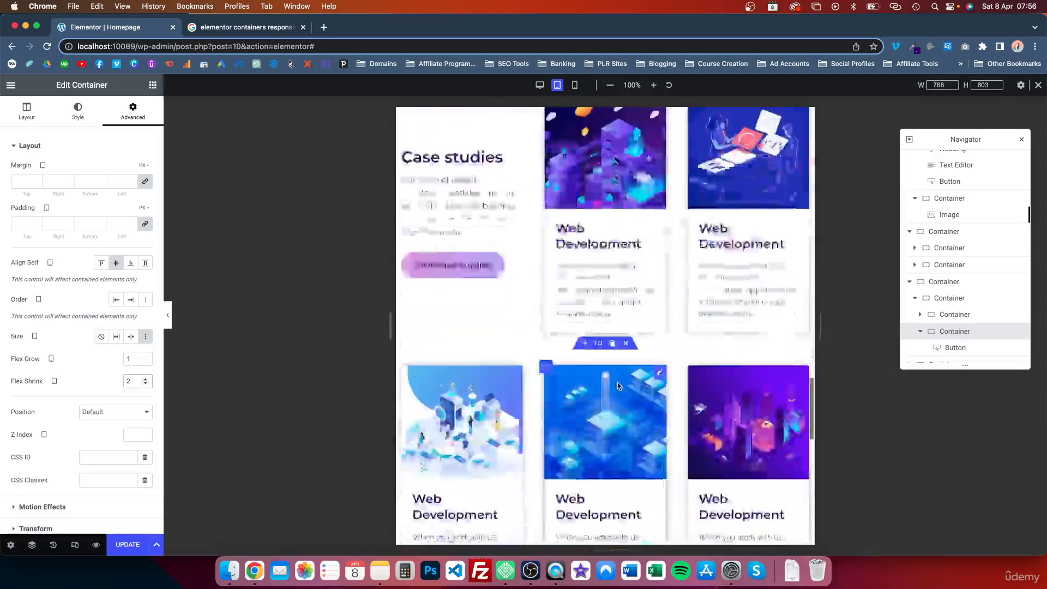
scroll(618, 386, up, 8)
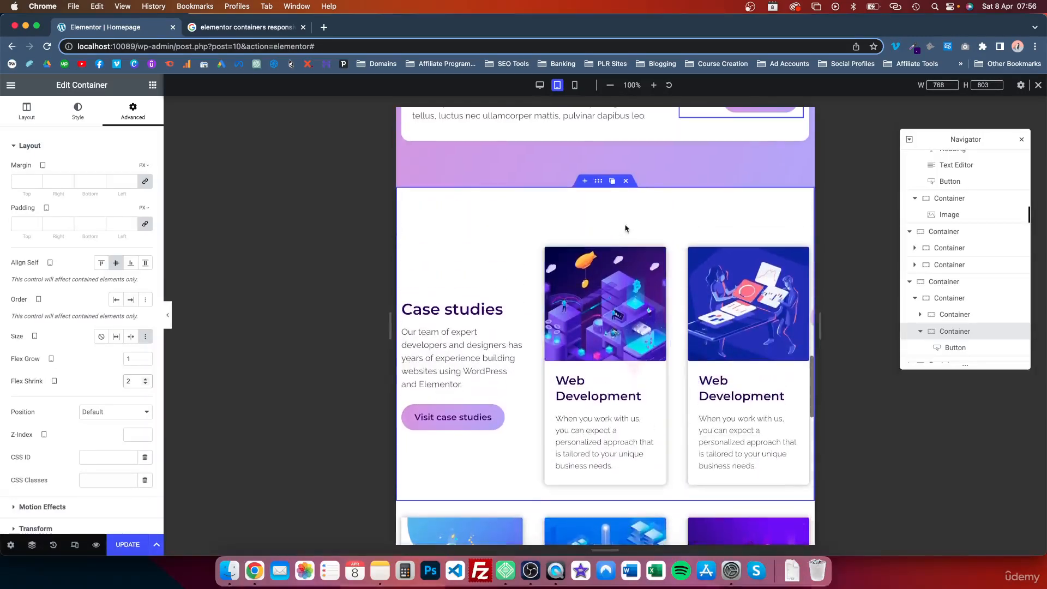
- Try a vertical column direction on the Case studies section's container, restore the horizontal row and check both card rows
click(598, 181)
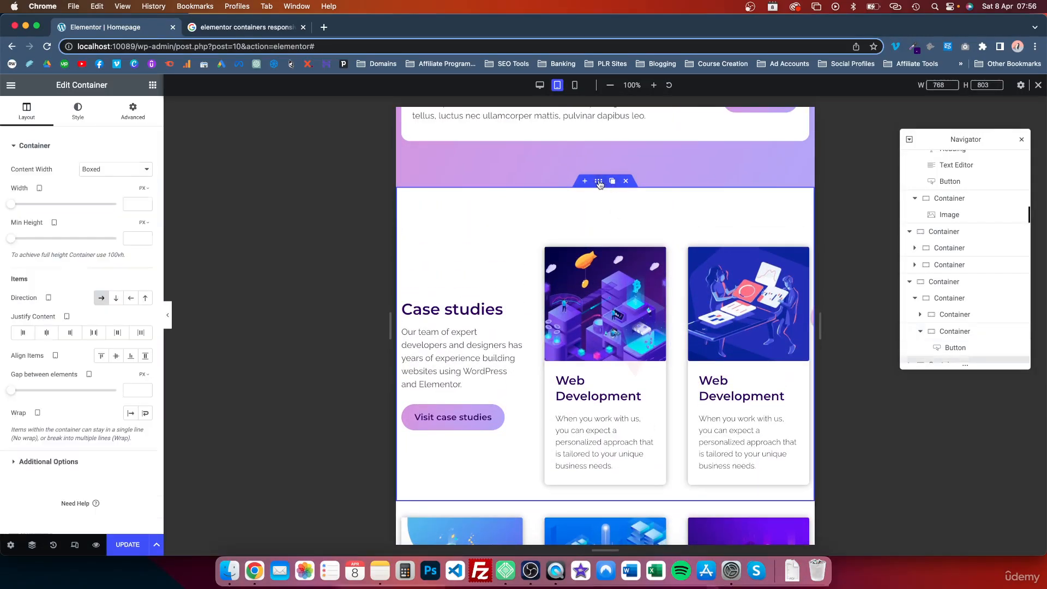
click(117, 299)
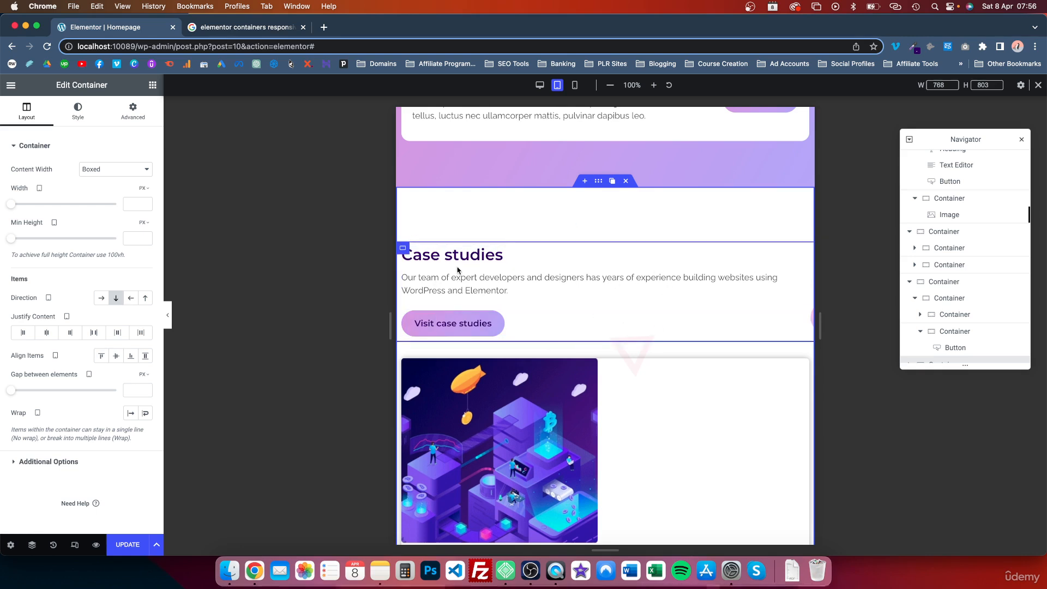
click(102, 299)
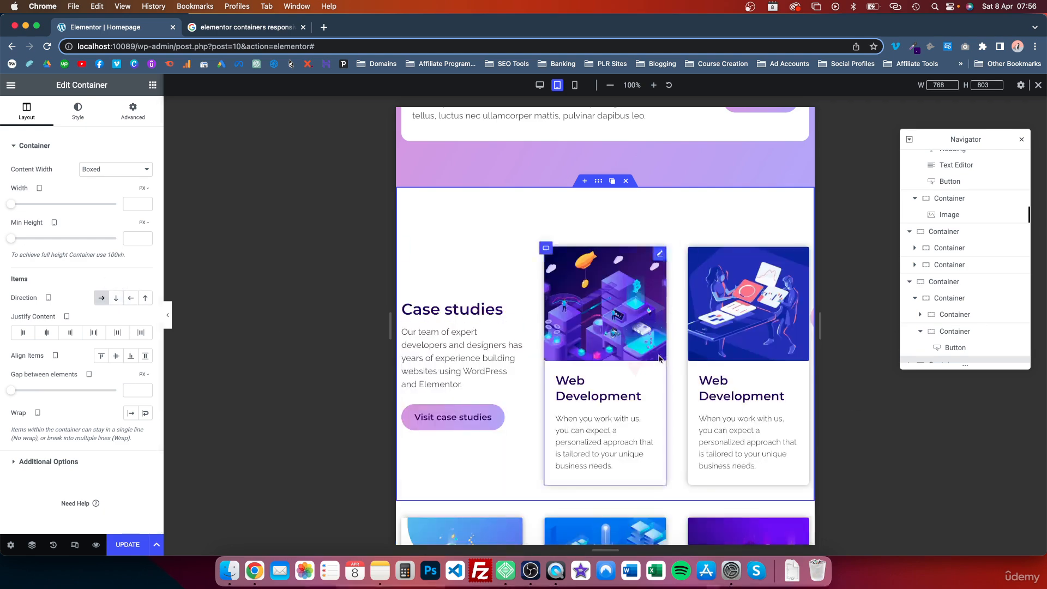
scroll(597, 343, down, 6)
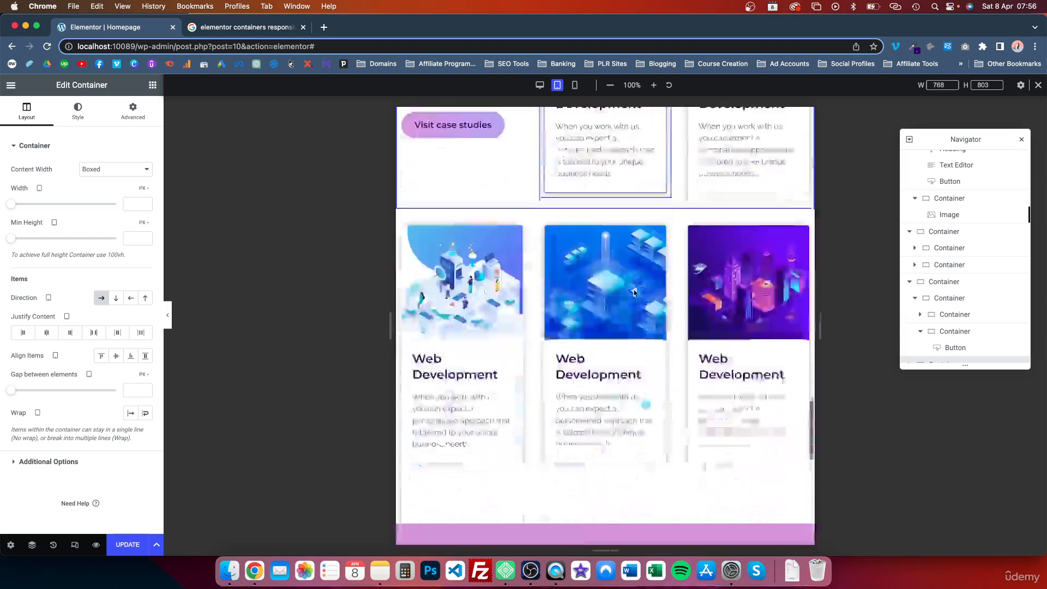
scroll(600, 218, up, 2)
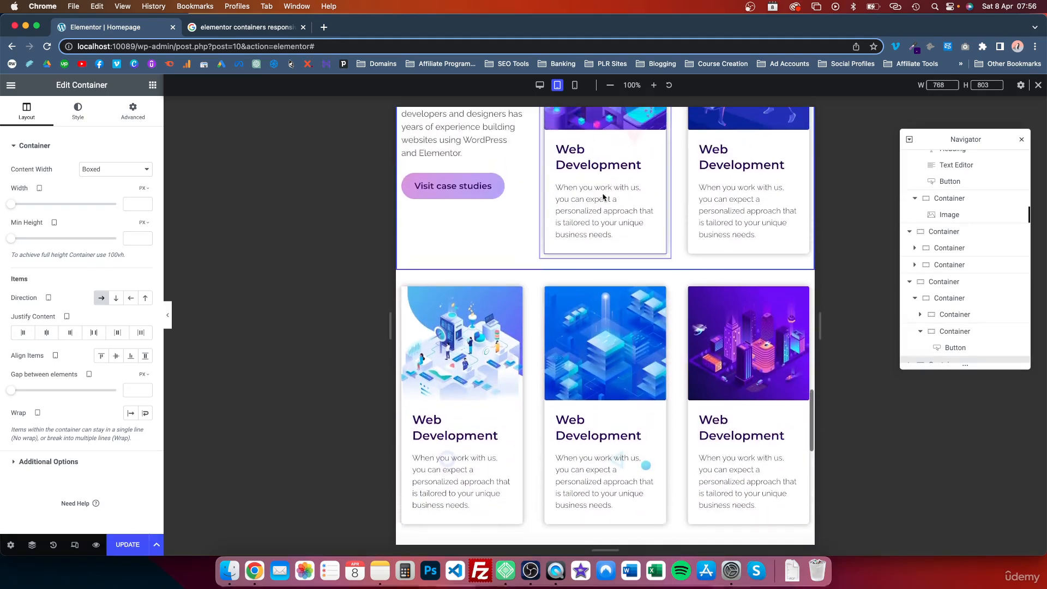
scroll(603, 197, up, 4)
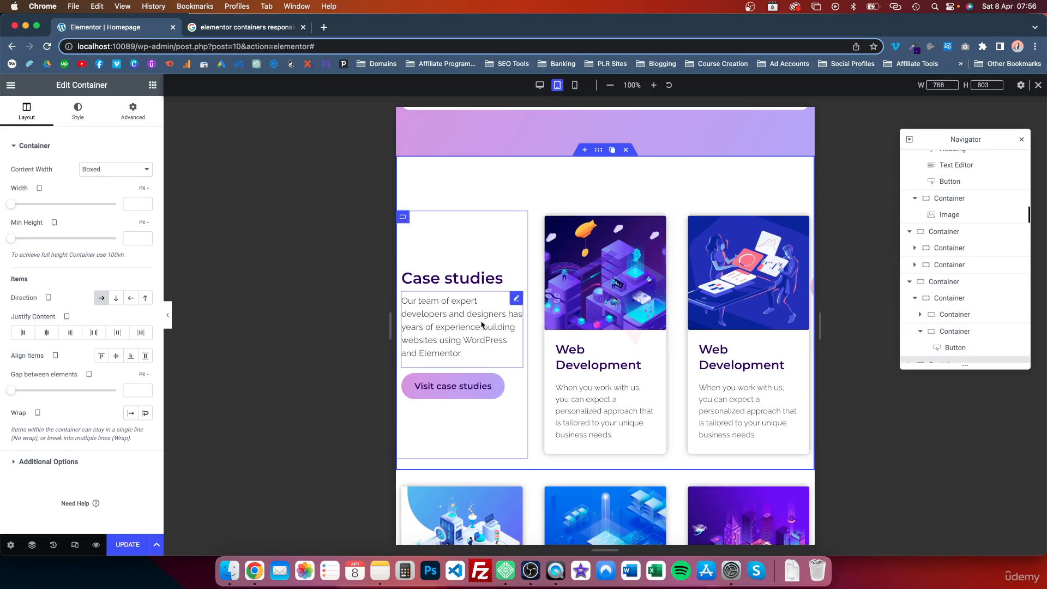
- Find the pink testimonial section's container in the page structure and rename it as Testimonial
scroll(576, 333, down, 15)
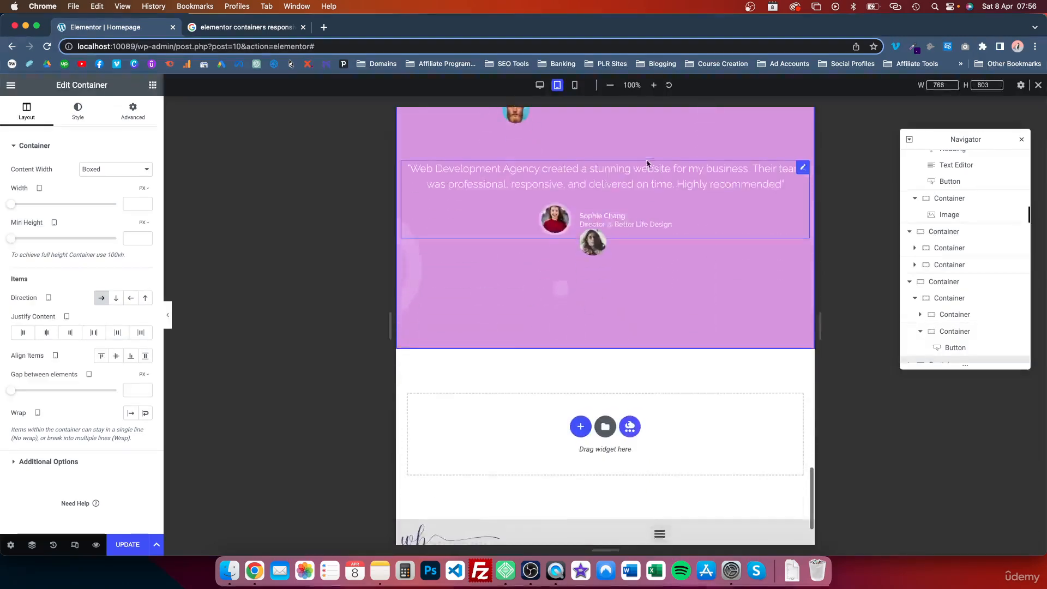
scroll(632, 167, up, 3)
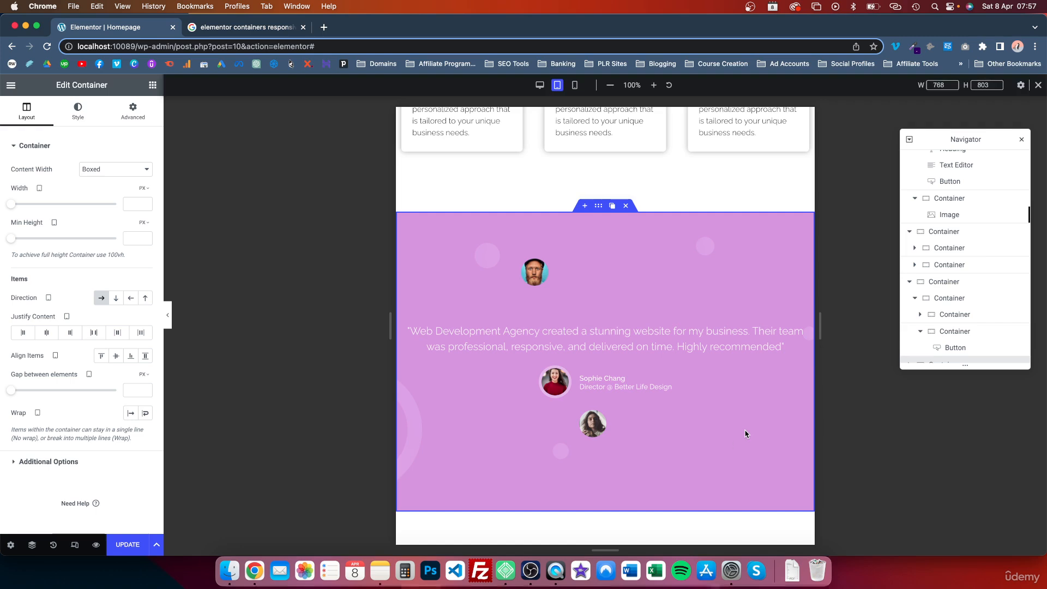
scroll(960, 278, down, 2)
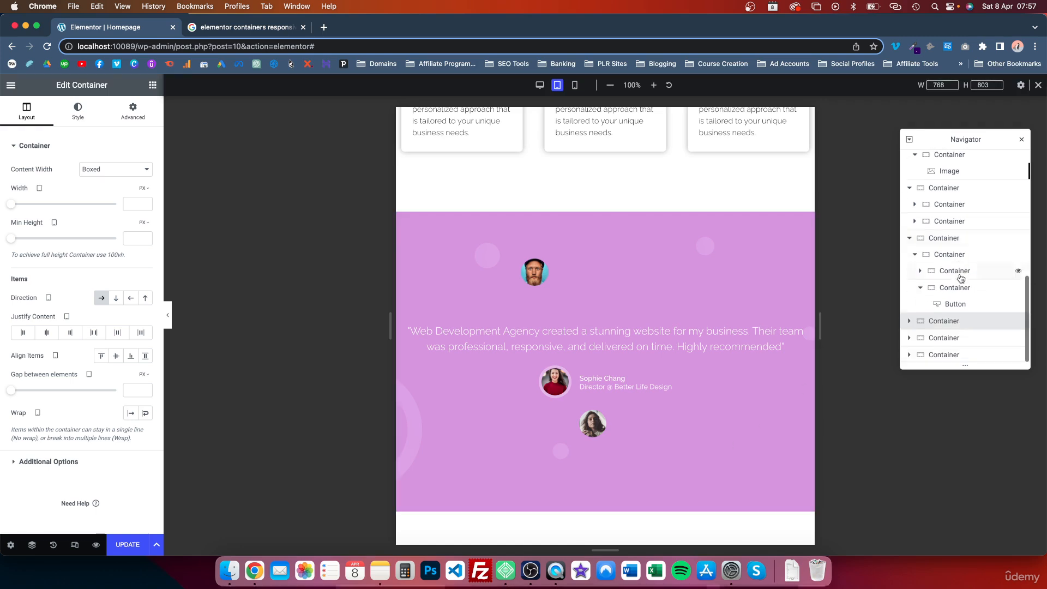
click(909, 322)
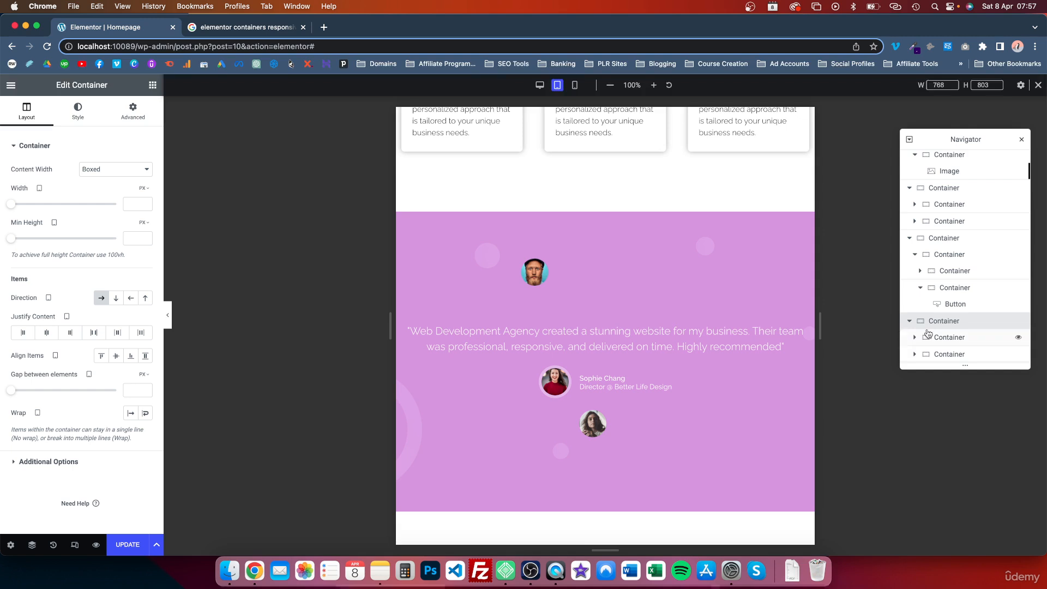
scroll(924, 324, down, 2)
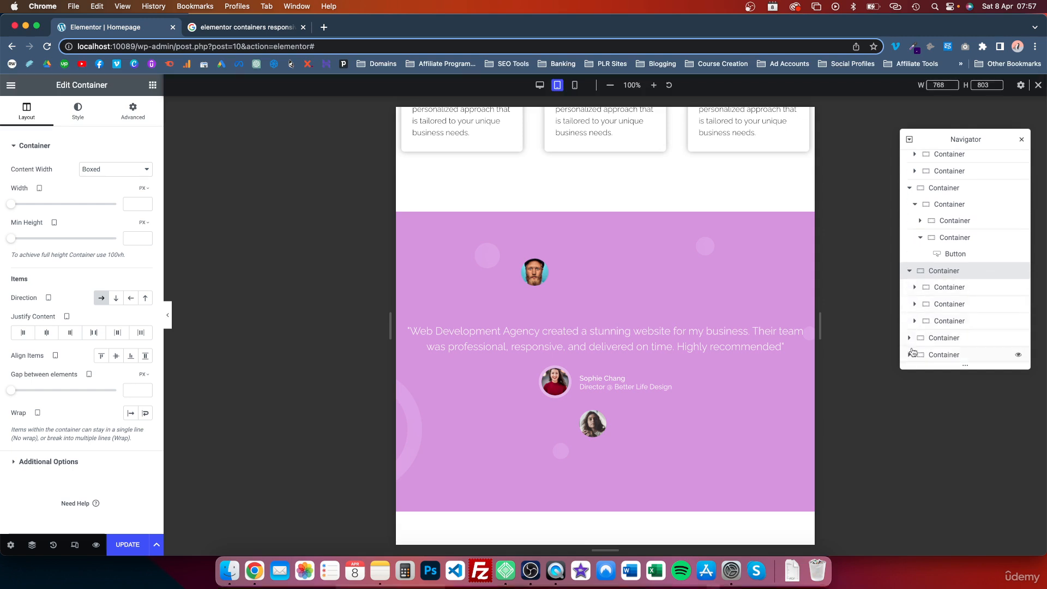
scroll(665, 363, down, 3)
scroll(665, 365, up, 2)
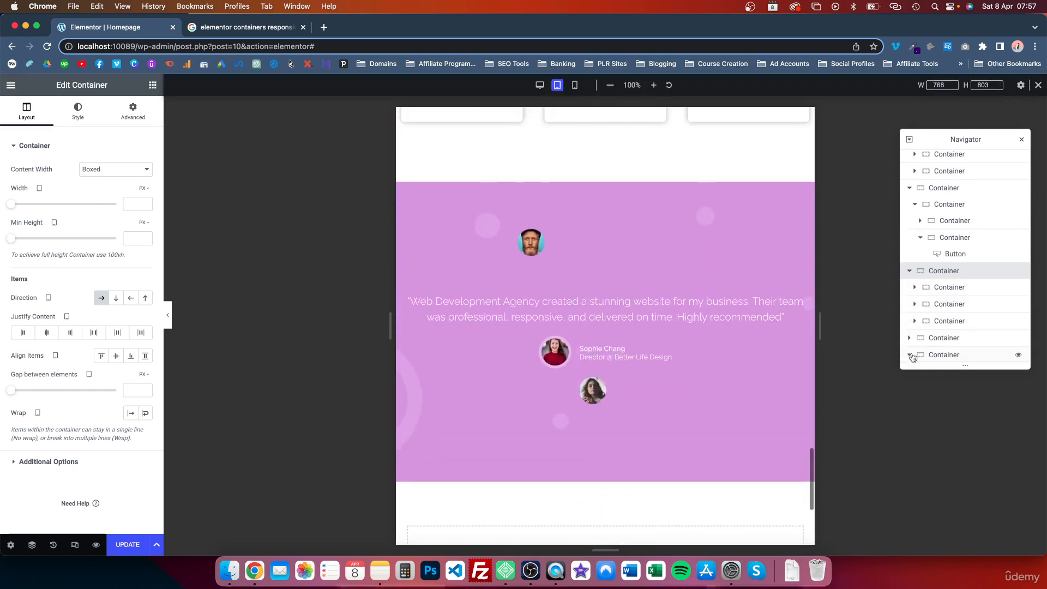
scroll(942, 357, down, 2)
double_click(943, 316)
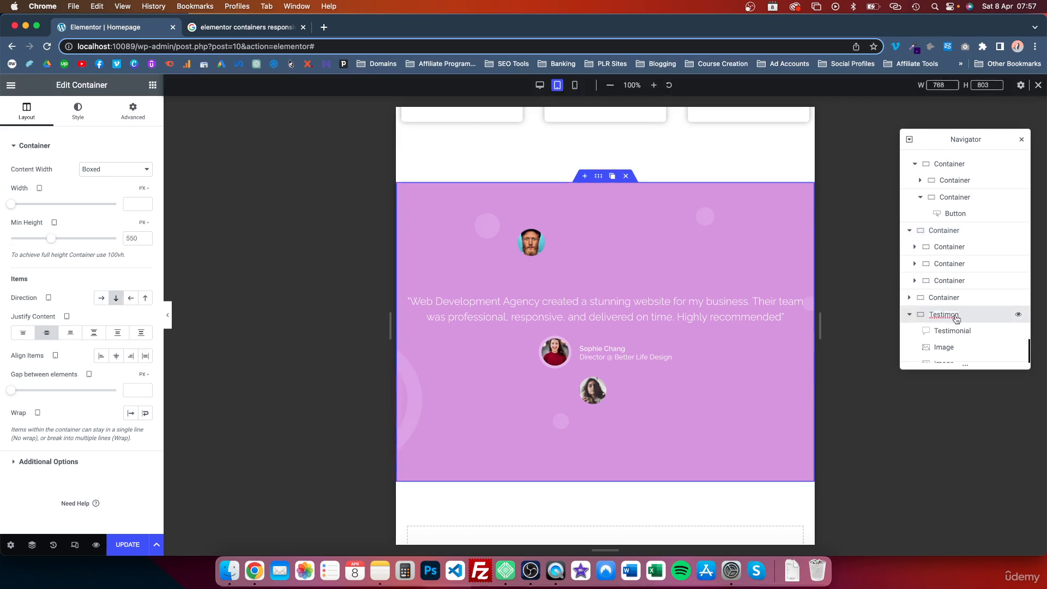
- Rename the second card row's container as Services and the Case studies section's container as Contact
click(946, 298)
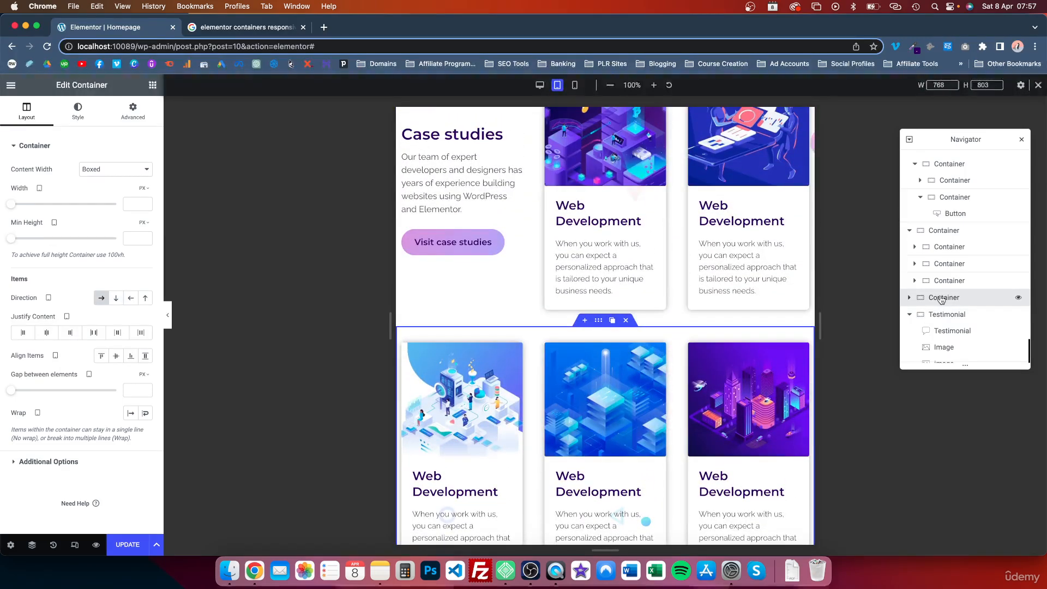
text(Services)
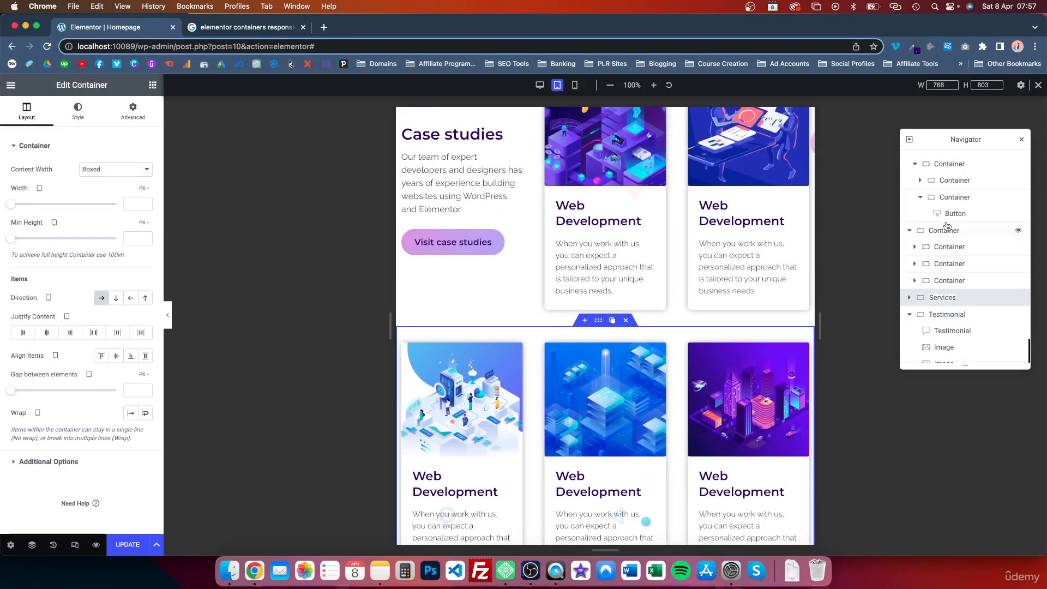
click(946, 230)
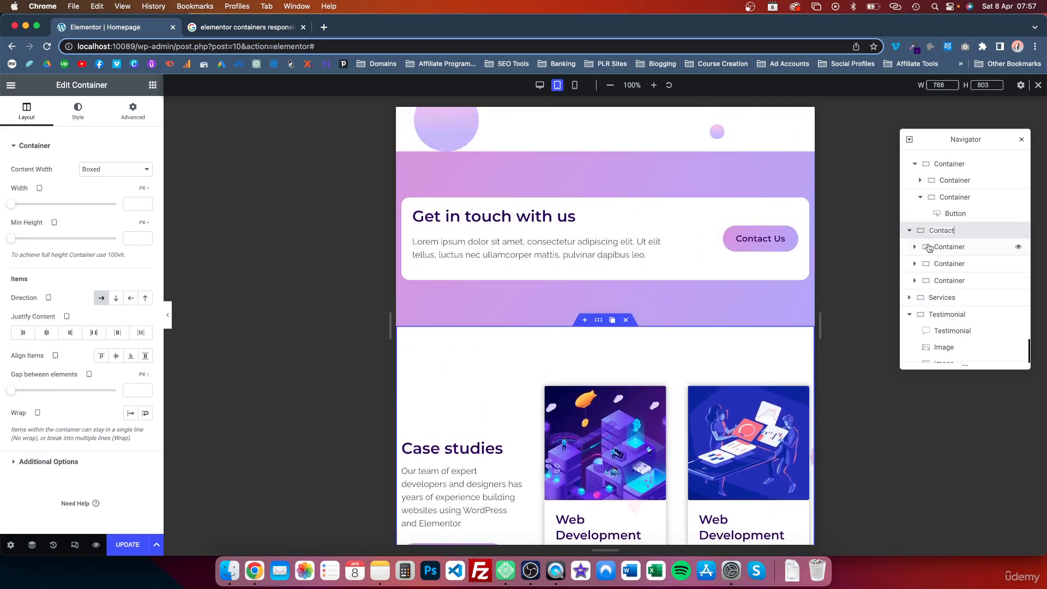
key(Return)
- Find the third portrait image in the Testimonial container and set its tablet horizontal offset to 617 px
scroll(929, 248, down, 2)
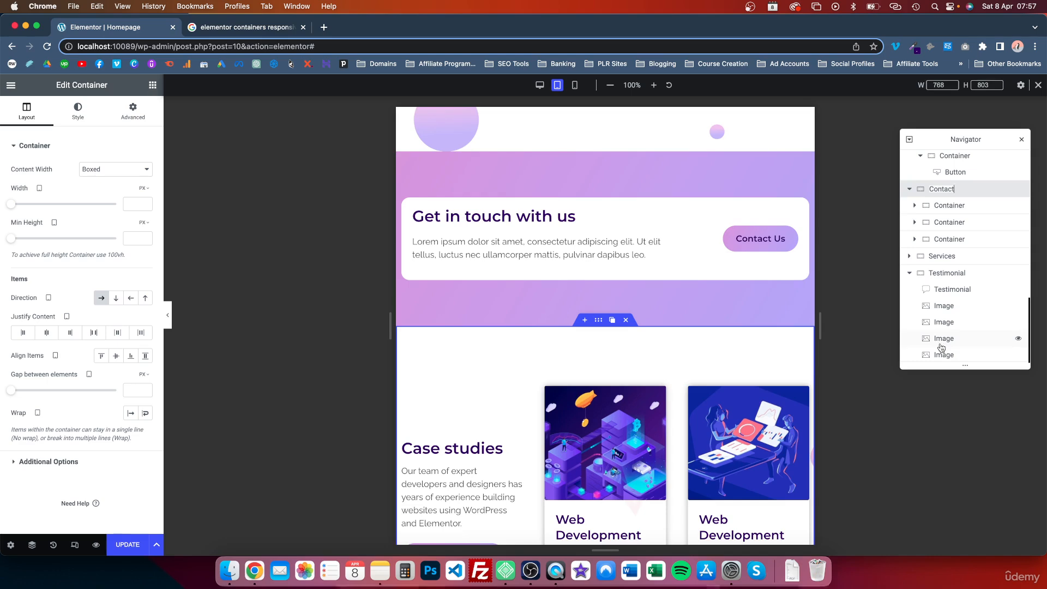
click(941, 271)
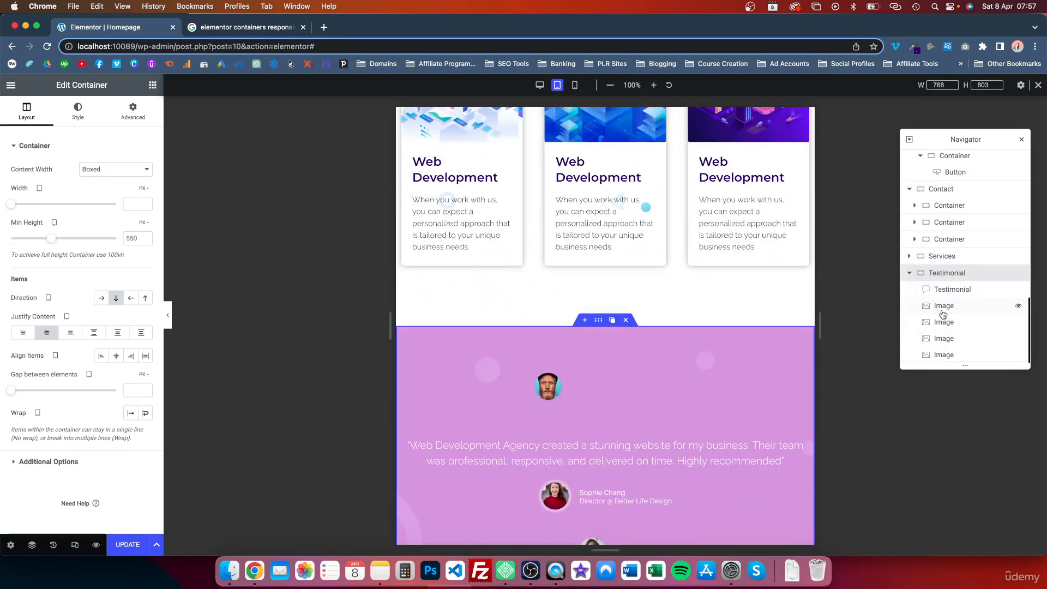
click(942, 309)
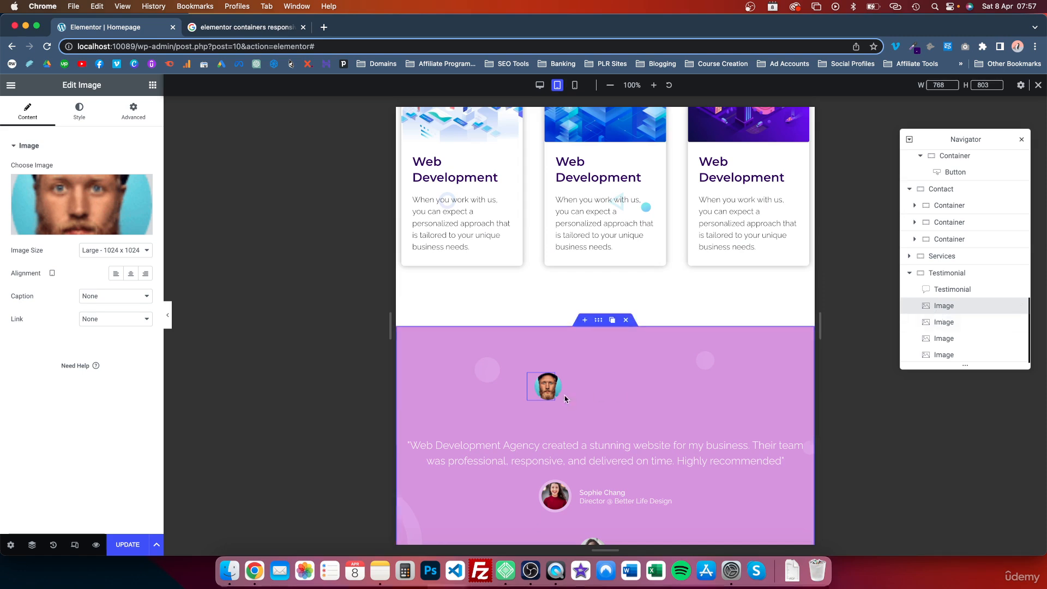
click(943, 322)
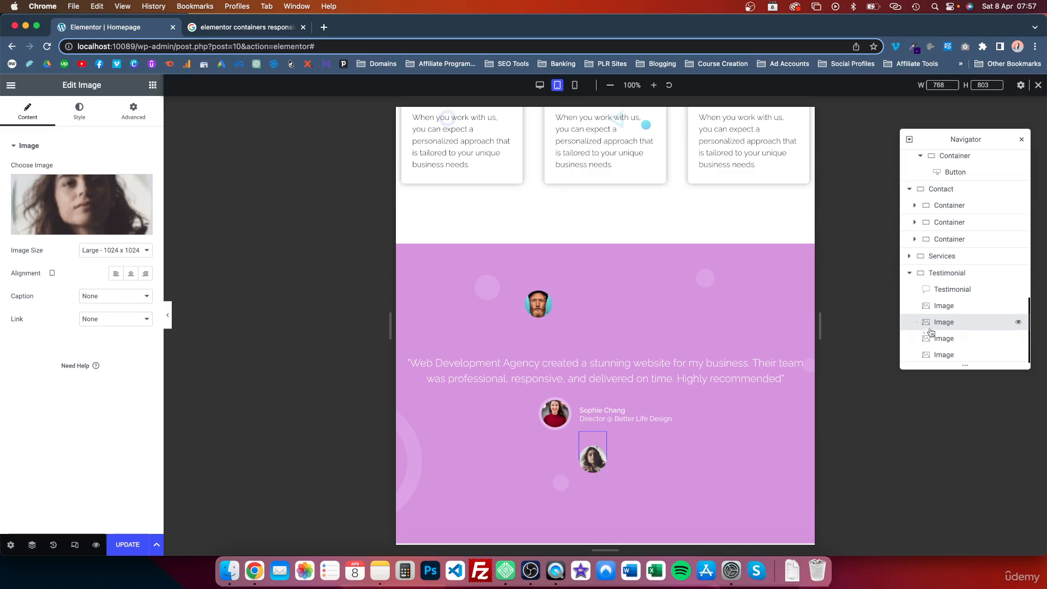
click(940, 338)
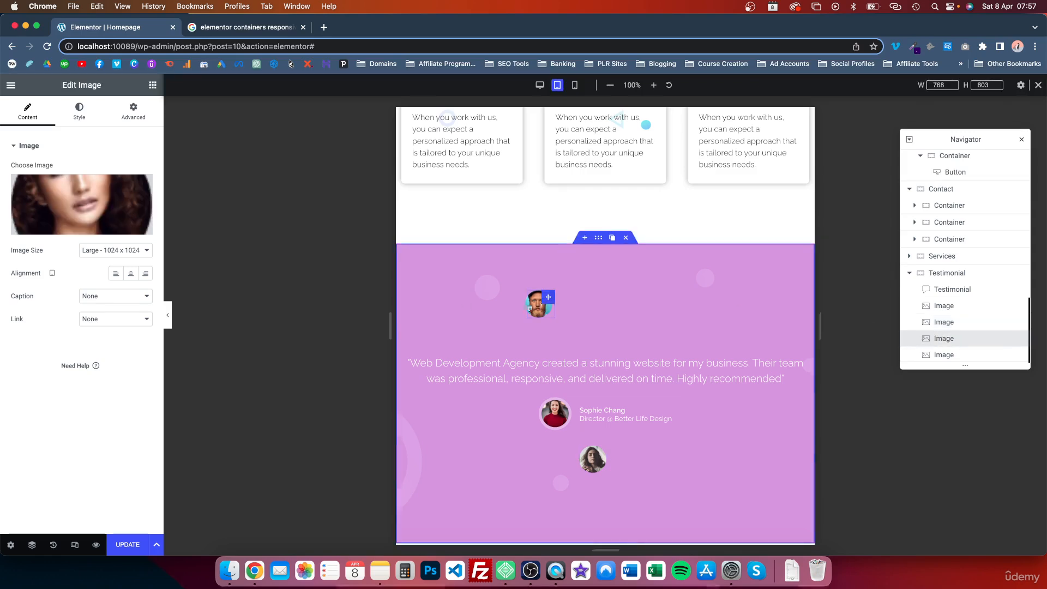
click(134, 112)
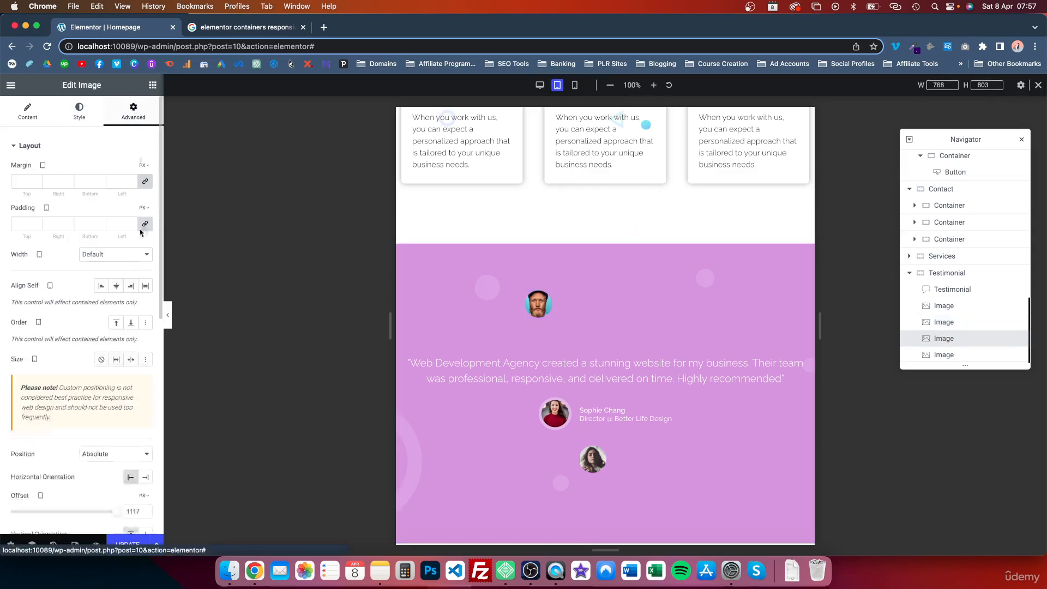
scroll(127, 341, down, 5)
scroll(128, 340, down, 2)
scroll(109, 332, up, 2)
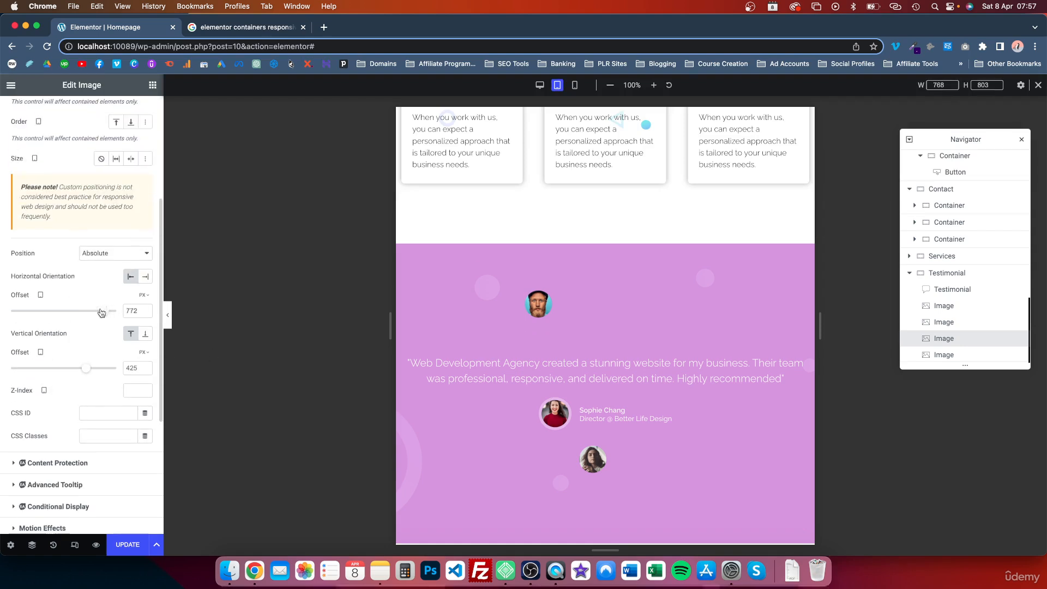
drag(102, 312, 97, 310)
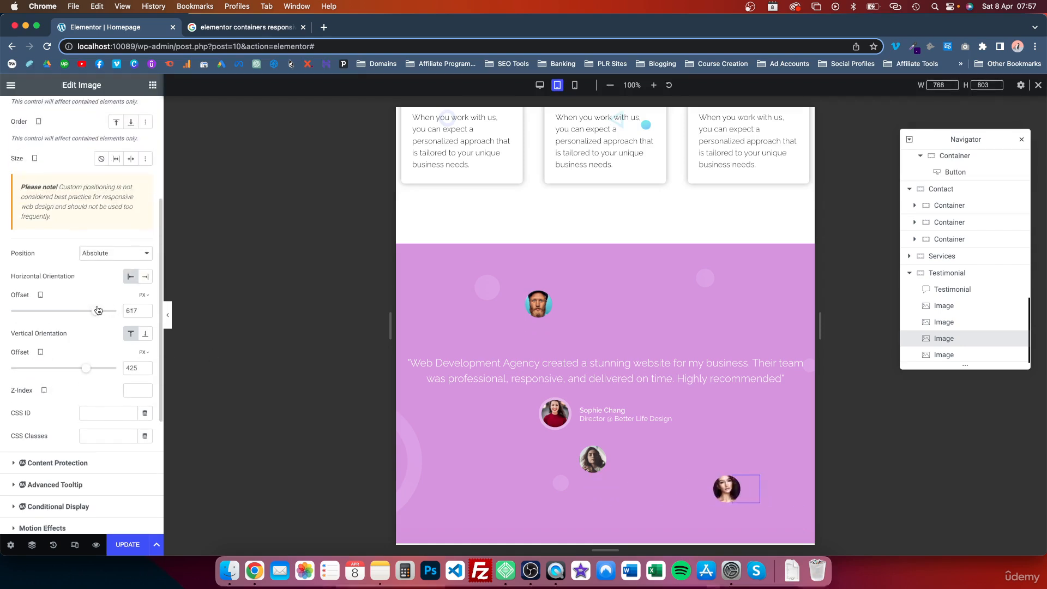
scroll(518, 355, down, 3)
scroll(518, 355, up, 3)
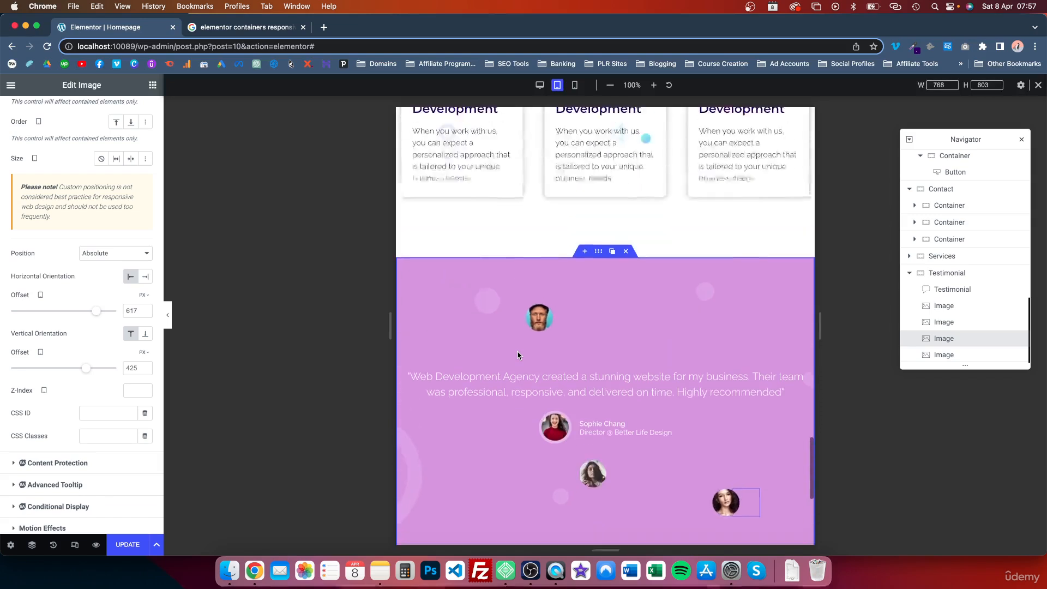
scroll(518, 355, down, 1)
scroll(518, 353, down, 1)
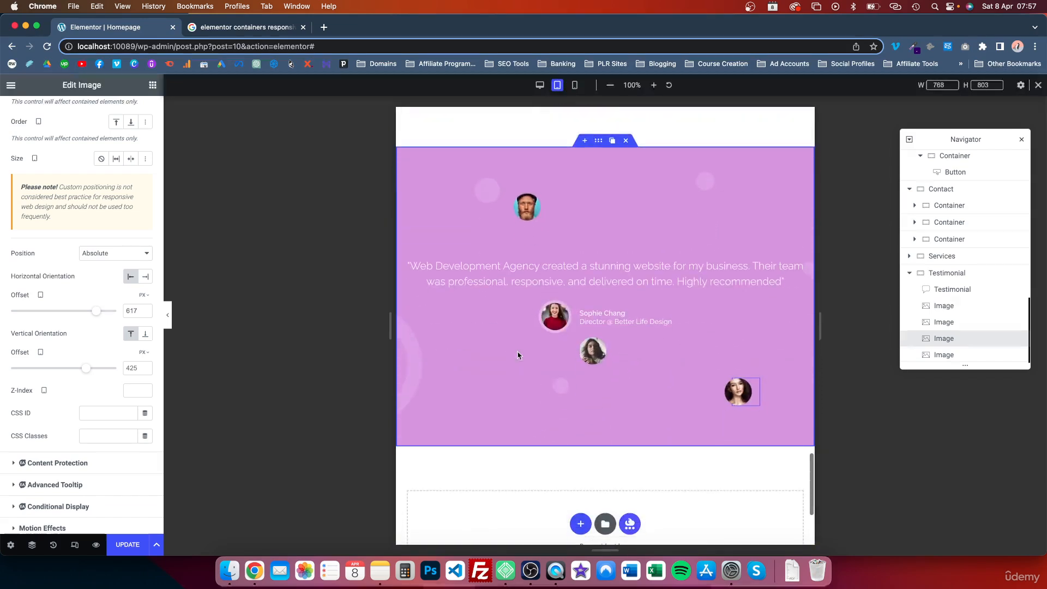
- Set the fourth testimonial portrait's tablet offsets to 648 px horizontally and 30 px vertically
click(951, 355)
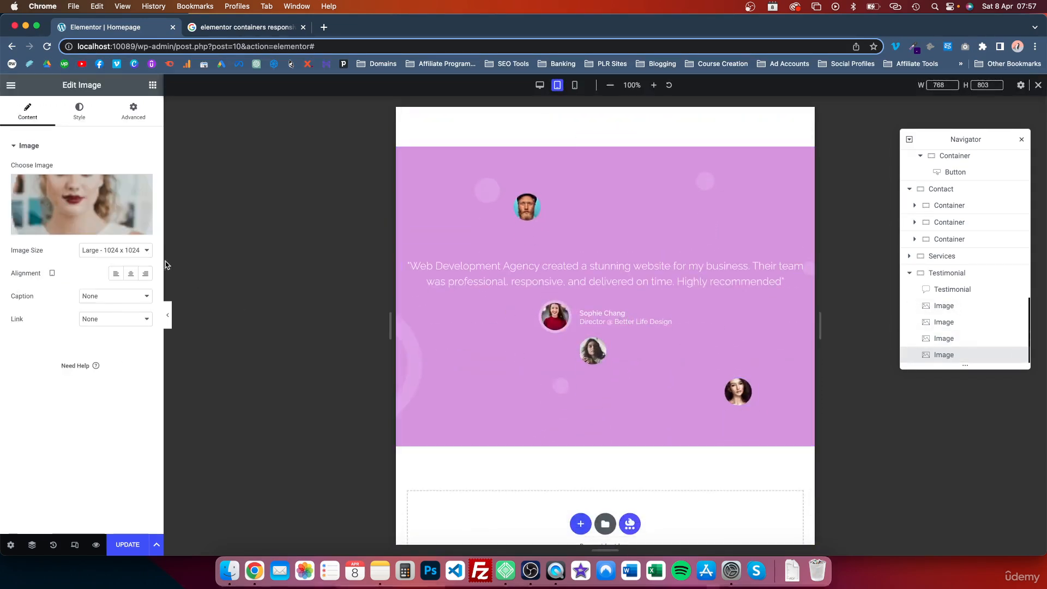
click(132, 115)
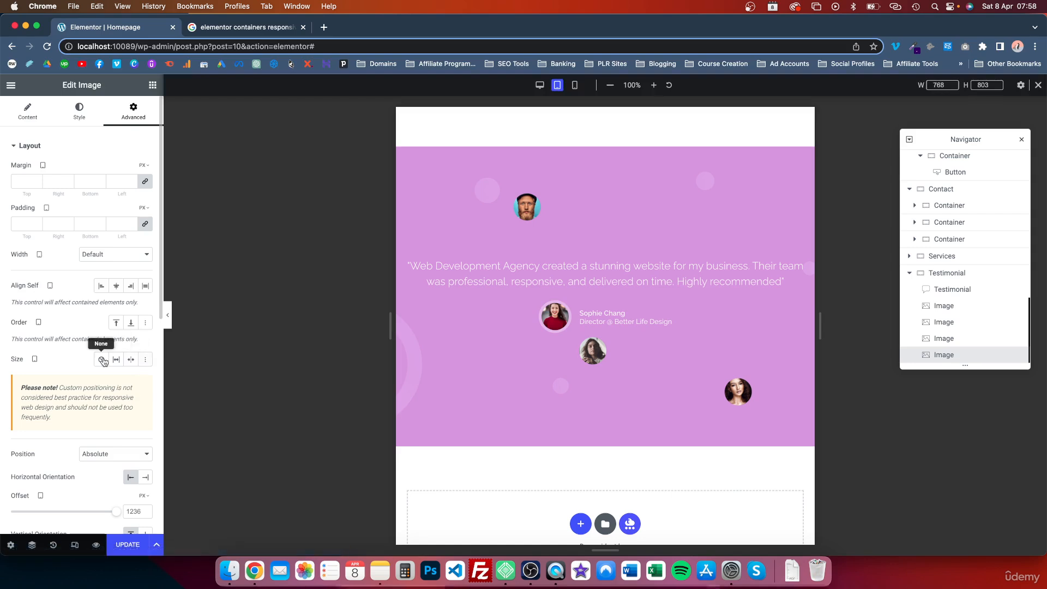
scroll(103, 361, down, 5)
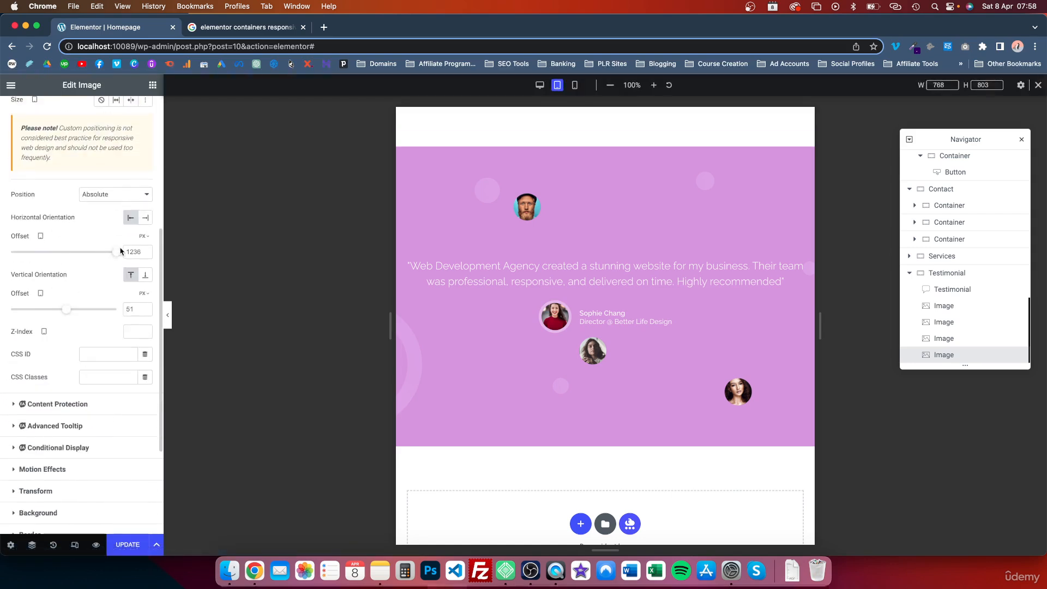
mouse_move(95, 256)
mouse_down()
mouse_move(81, 255)
mouse_move(97, 255)
mouse_up()
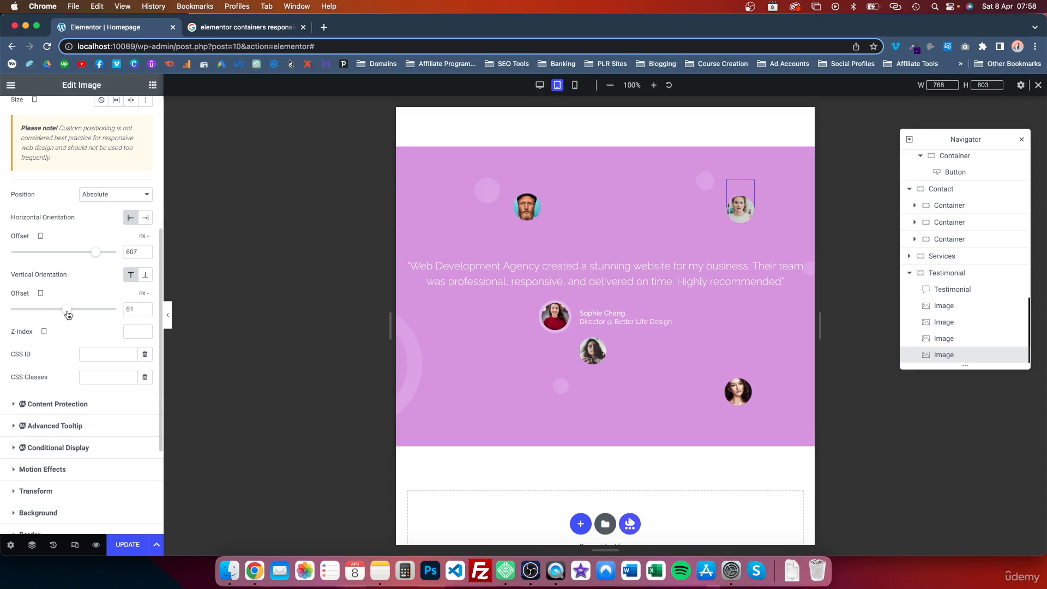
drag(69, 315, 66, 315)
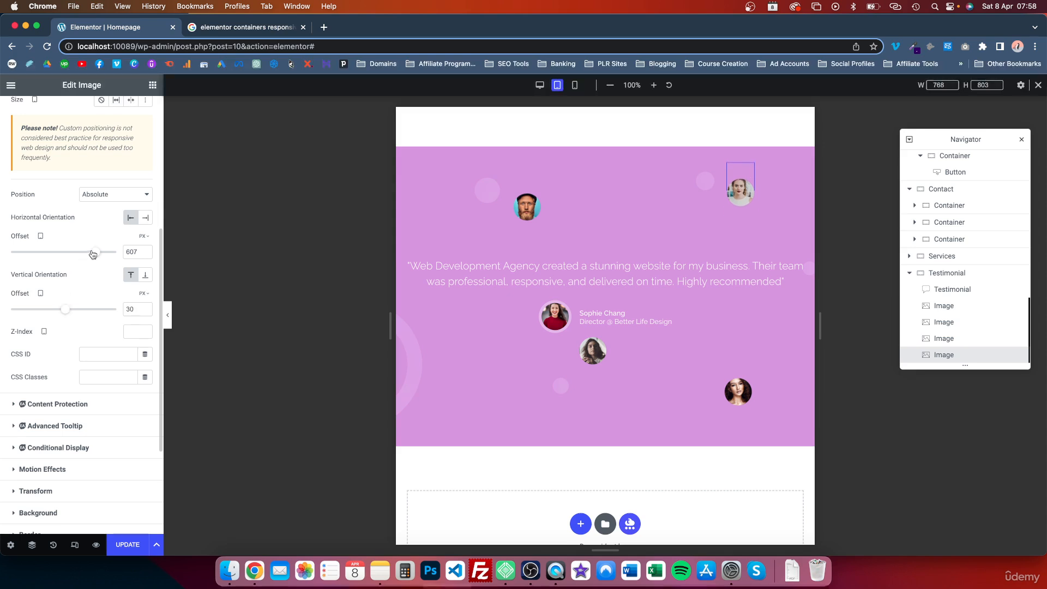
drag(93, 254, 98, 254)
scroll(504, 304, down, 2)
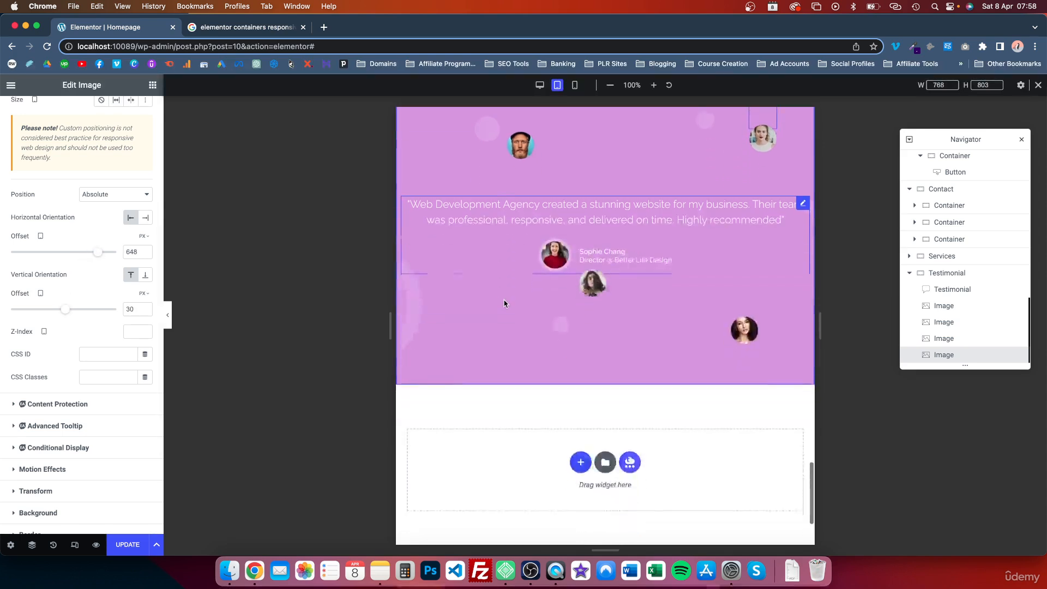
scroll(504, 304, up, 3)
scroll(600, 327, down, 2)
- Set the second testimonial portrait's tablet offsets to 438 px vertically and 88 px horizontally
click(952, 323)
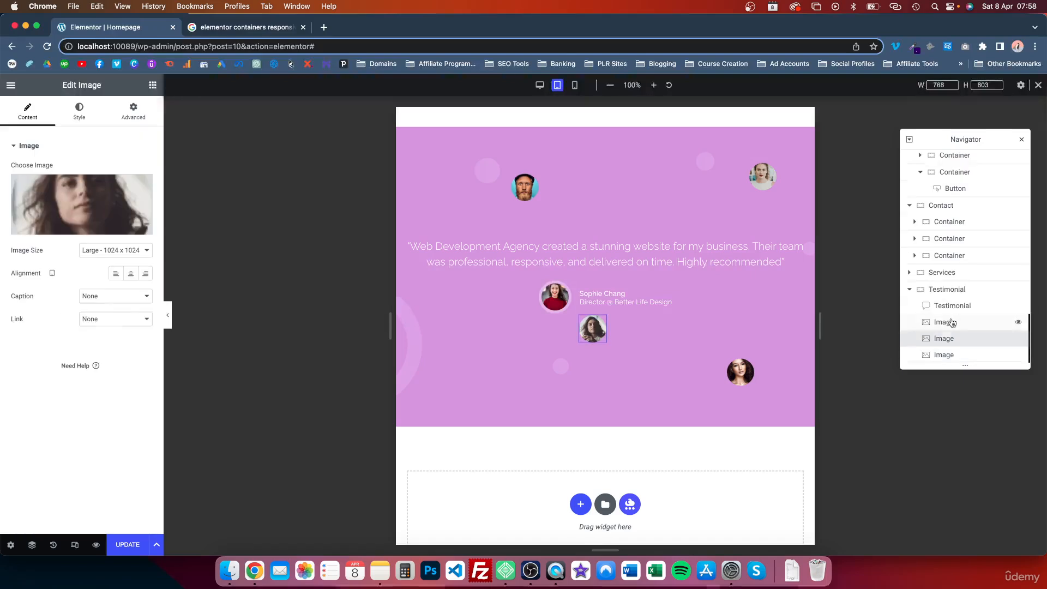
click(133, 109)
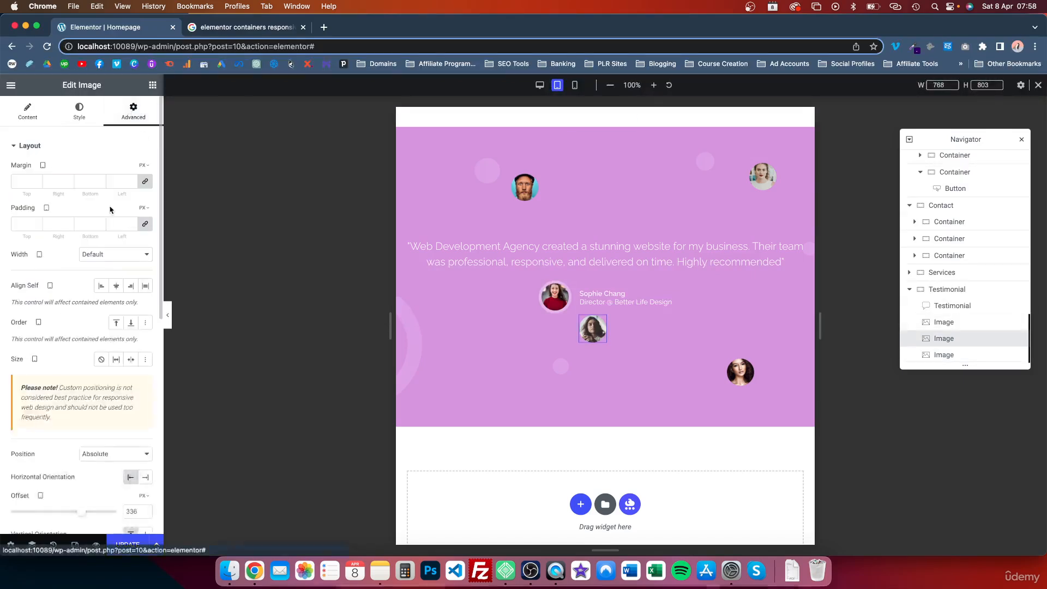
scroll(71, 218, down, 10)
scroll(68, 215, up, 3)
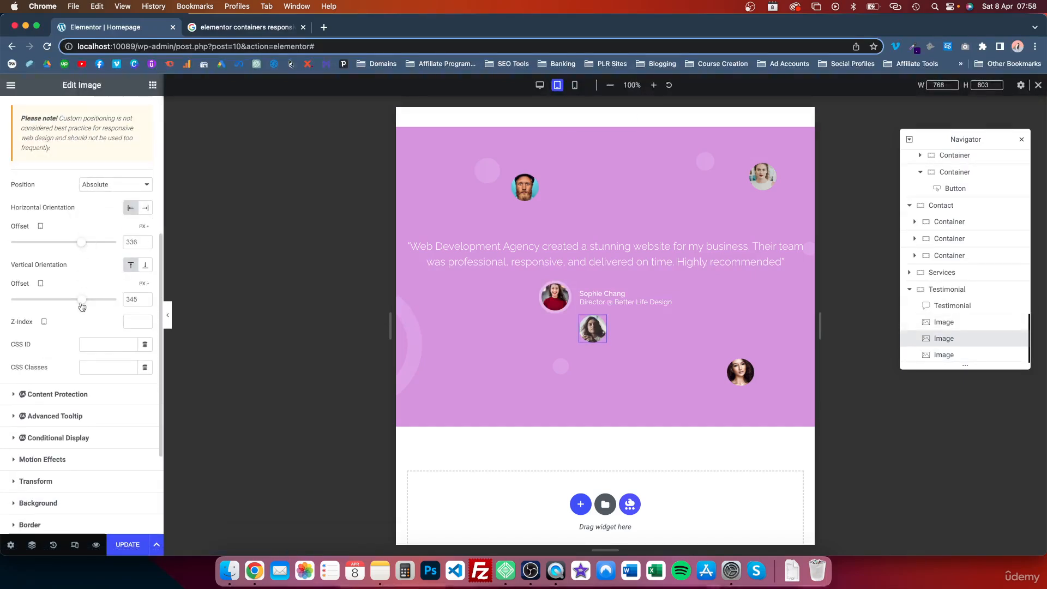
drag(82, 304, 88, 304)
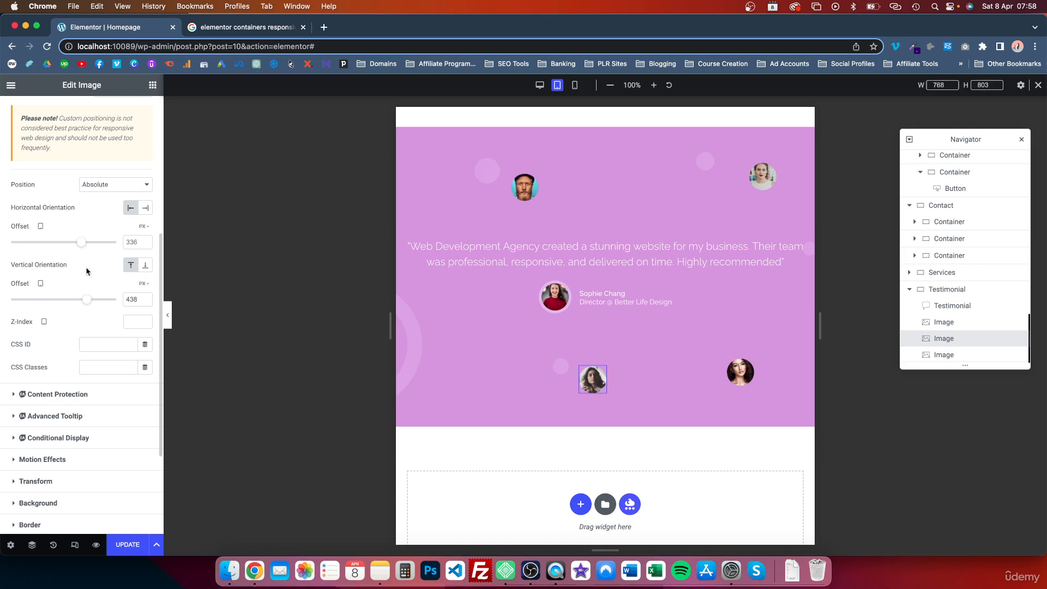
drag(82, 246, 69, 242)
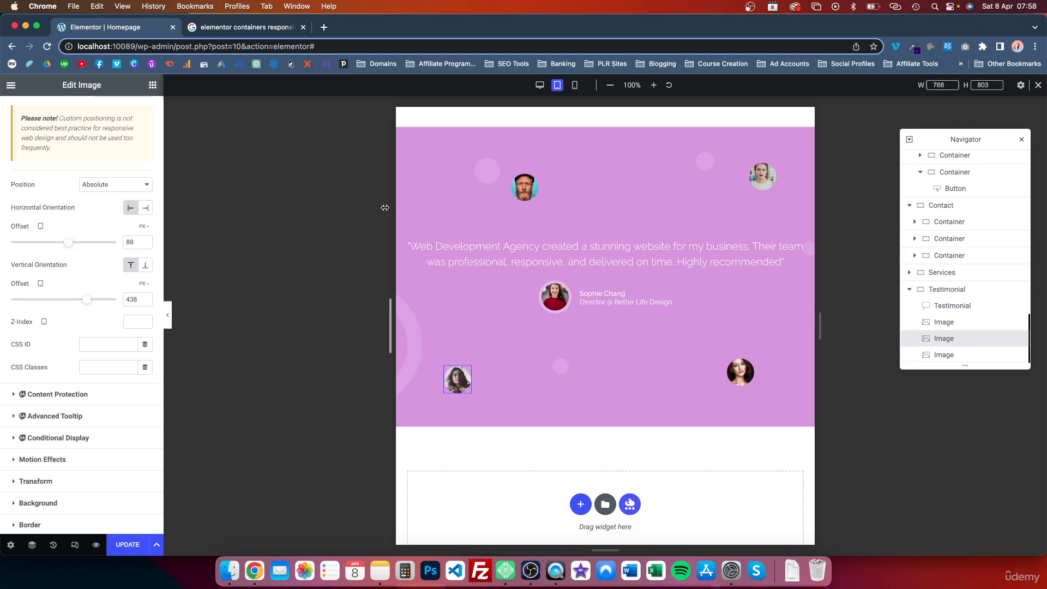
- Review the portrait positions in the testimonial section and the rest of the tablet layout up to the header
scroll(549, 204, down, 3)
scroll(556, 204, up, 3)
scroll(564, 204, down, 3)
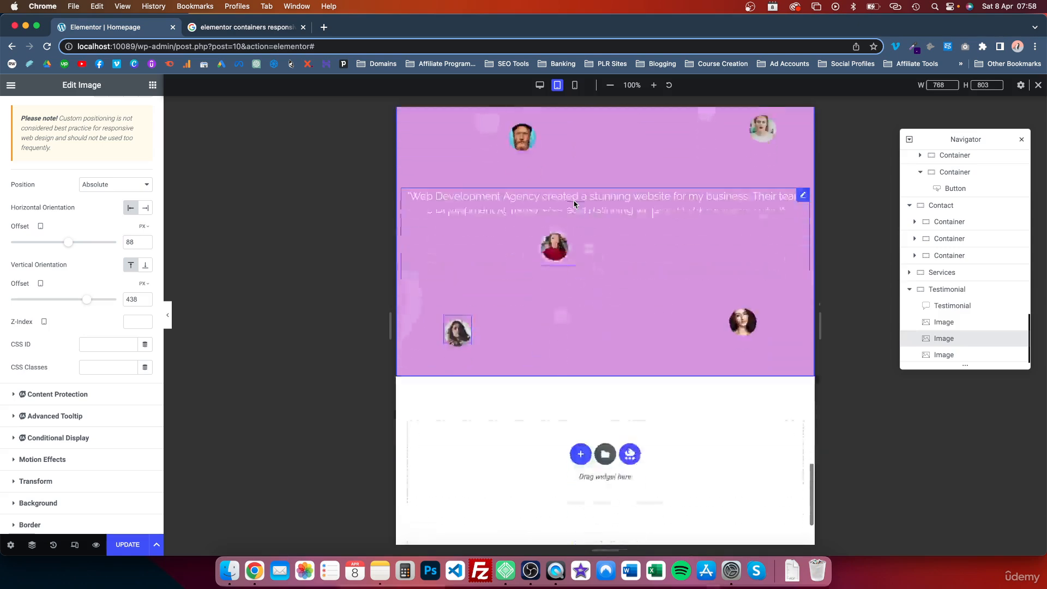
scroll(574, 204, up, 5)
scroll(574, 204, down, 3)
scroll(577, 218, up, 4)
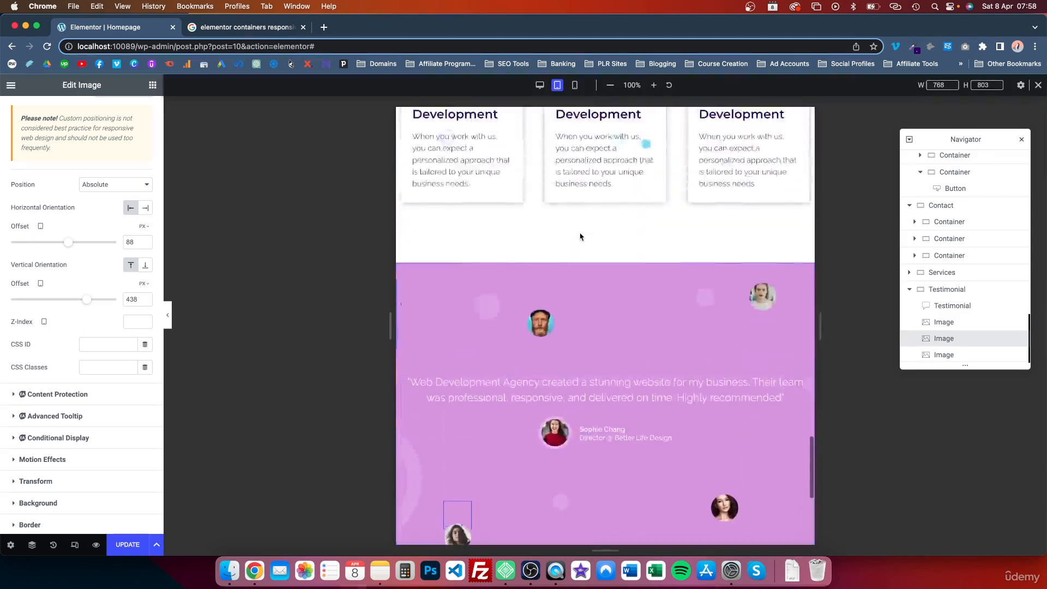
scroll(579, 234, down, 2)
scroll(580, 236, down, 5)
scroll(580, 236, up, 20)
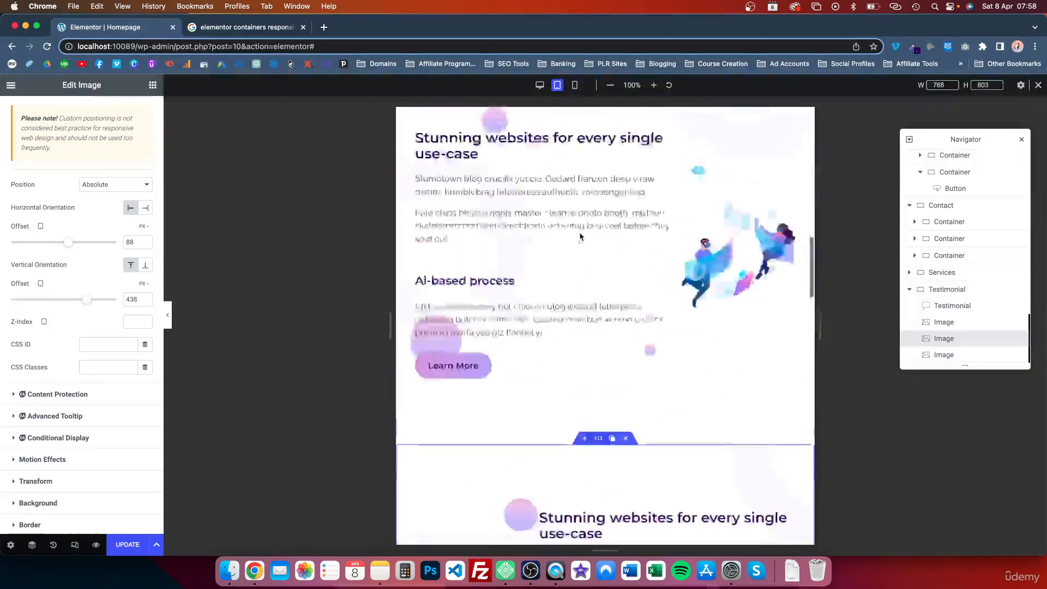
scroll(580, 236, up, 5)
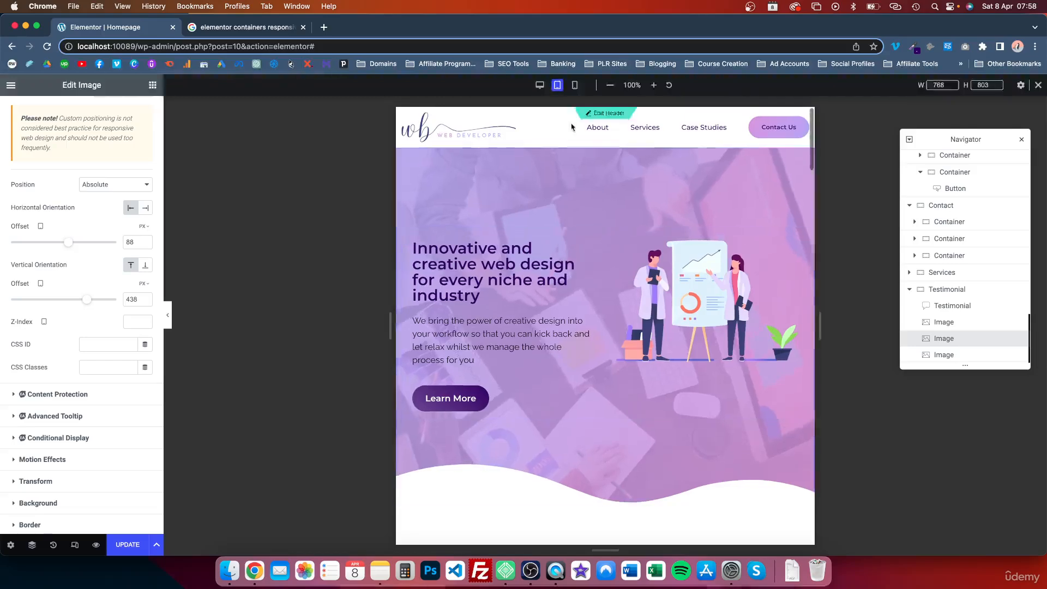
- Switch the responsive preview to mobile and check the page from the header to the logo carousel
click(573, 85)
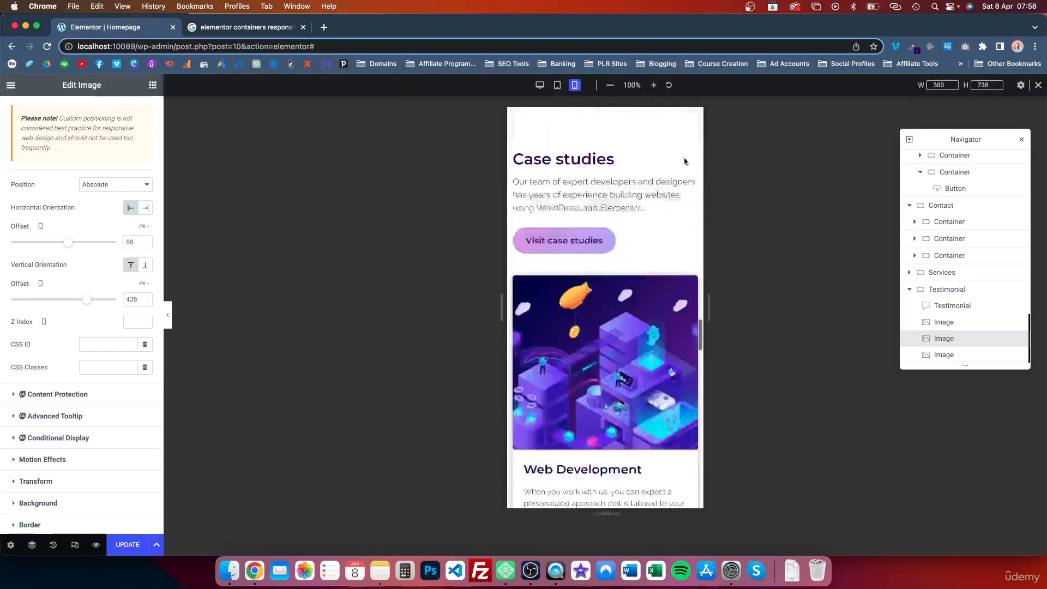
scroll(649, 341, up, 15)
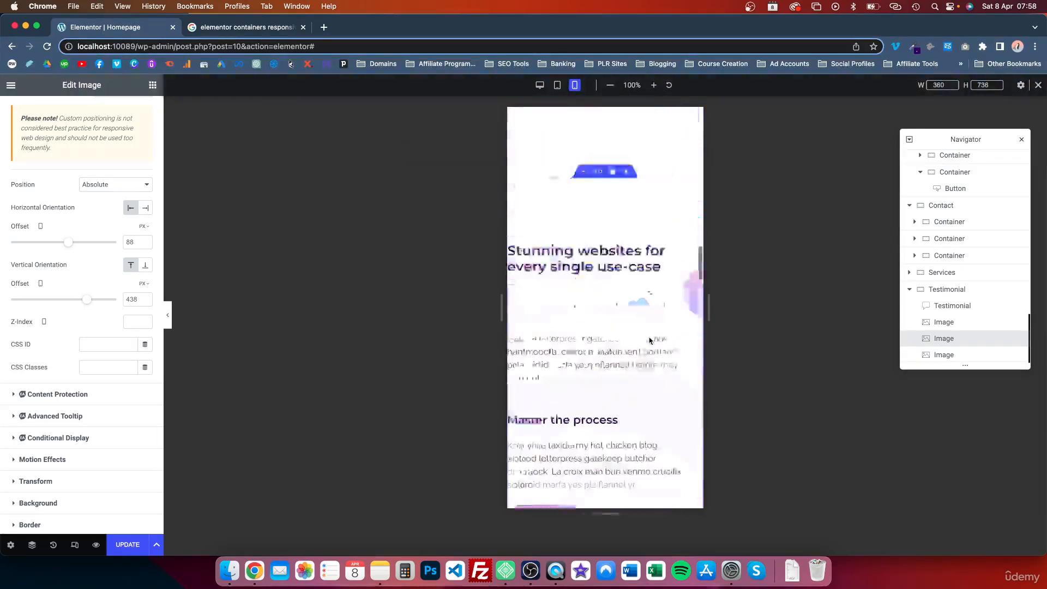
scroll(649, 340, up, 15)
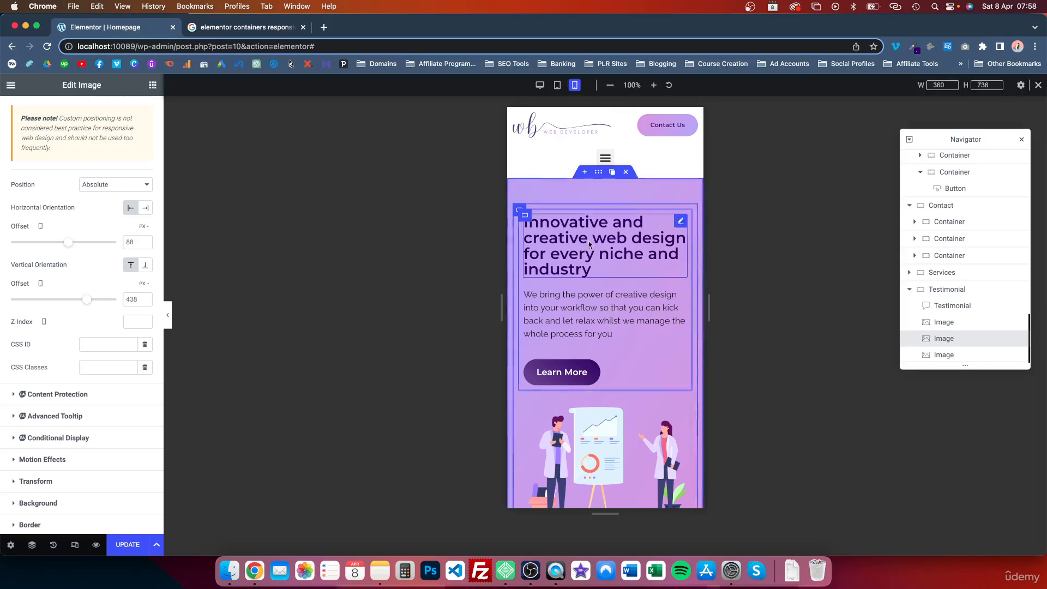
scroll(593, 293, down, 10)
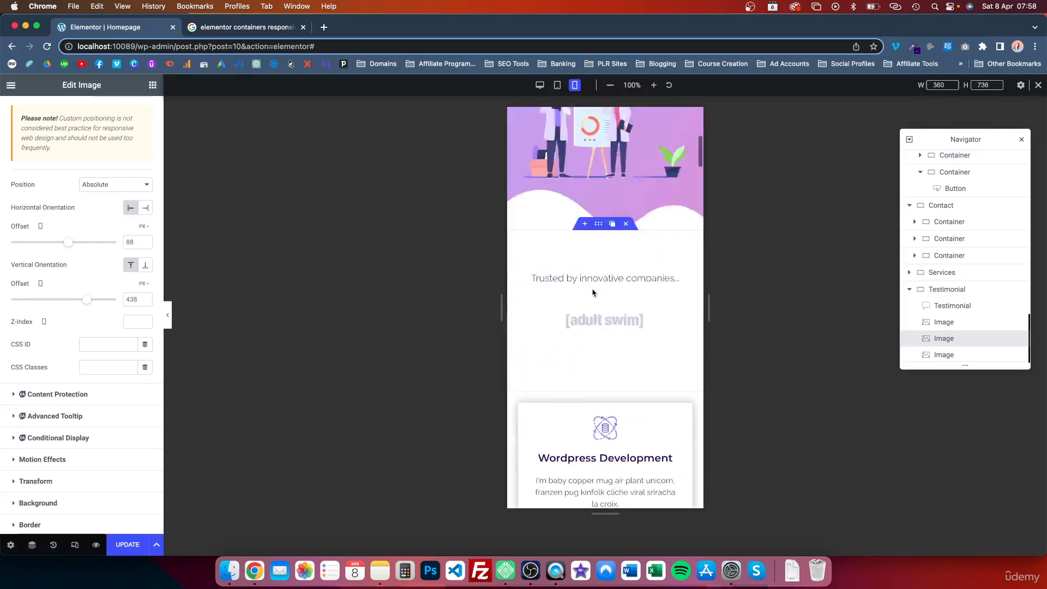
scroll(594, 293, down, 1)
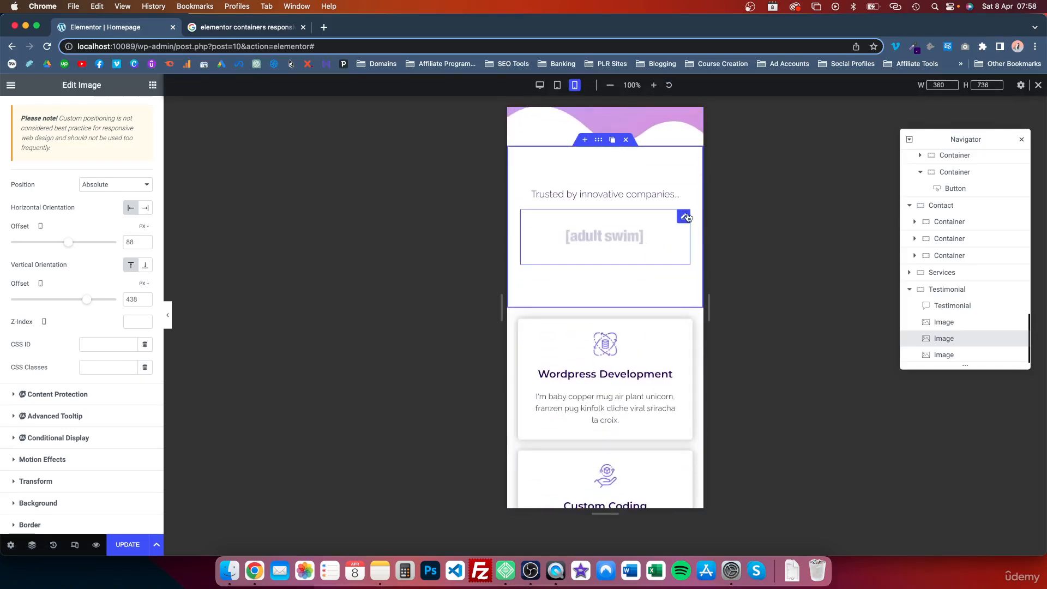
- Set the mobile slides per view of the "Trusted by innovative companies" logo carousel to 2
click(685, 217)
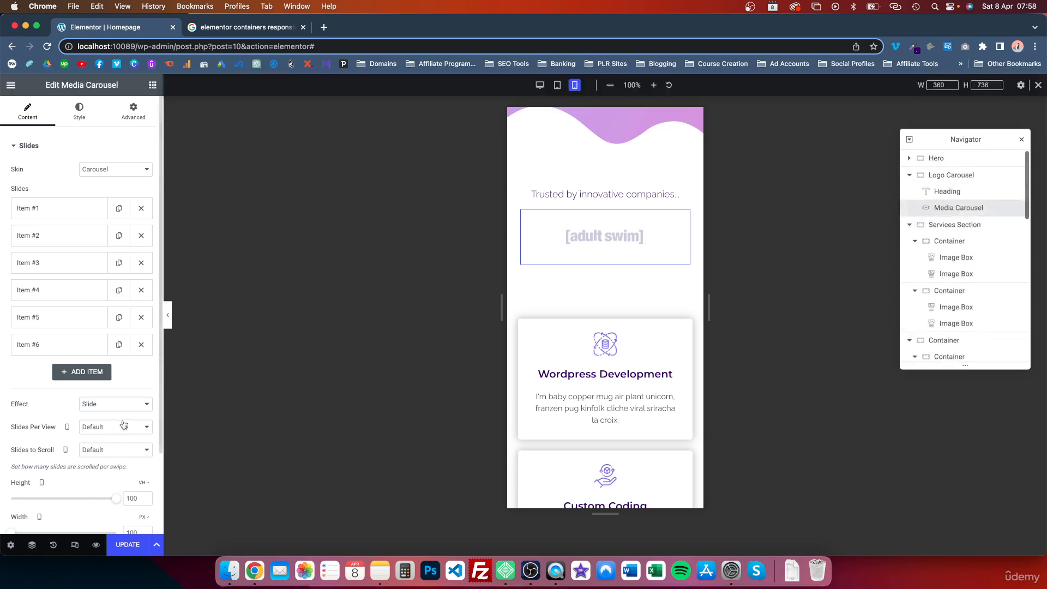
click(107, 429)
click(100, 324)
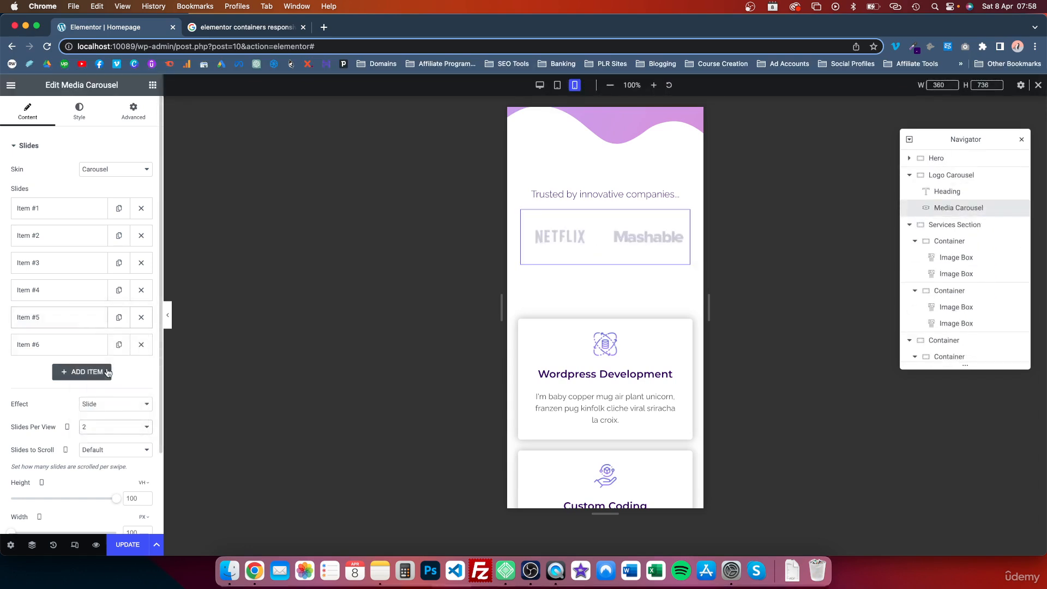
- Set the logo carousel's mobile slides to scroll to 1
click(108, 403)
click(77, 403)
click(117, 449)
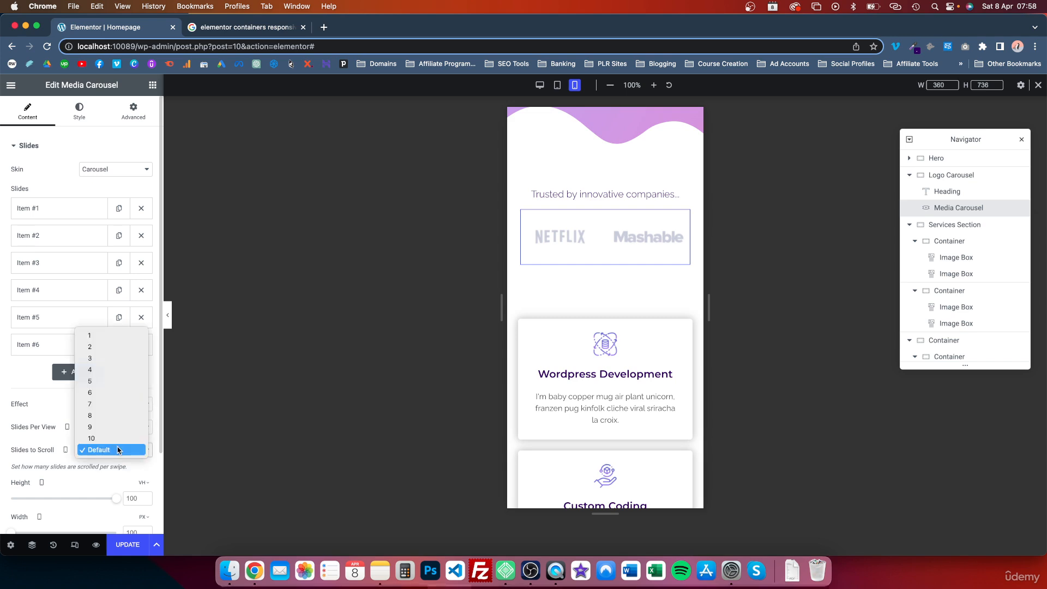
click(103, 346)
- Set the mobile padding of the text container holding "Ai-based process" to 15 px on all sides
scroll(604, 257, down, 3)
scroll(604, 258, down, 15)
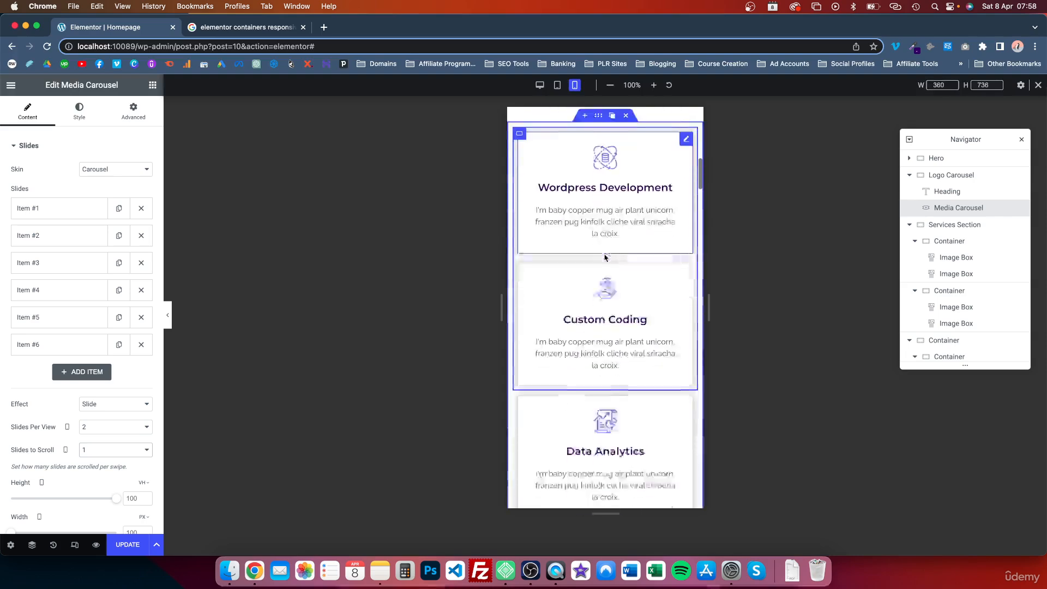
scroll(644, 308, down, 4)
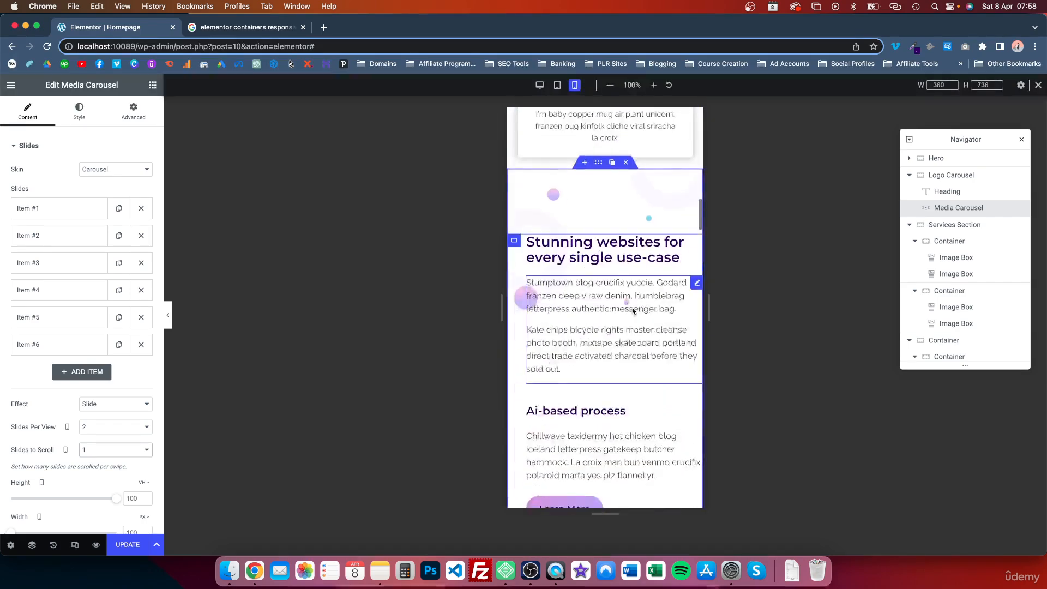
click(513, 142)
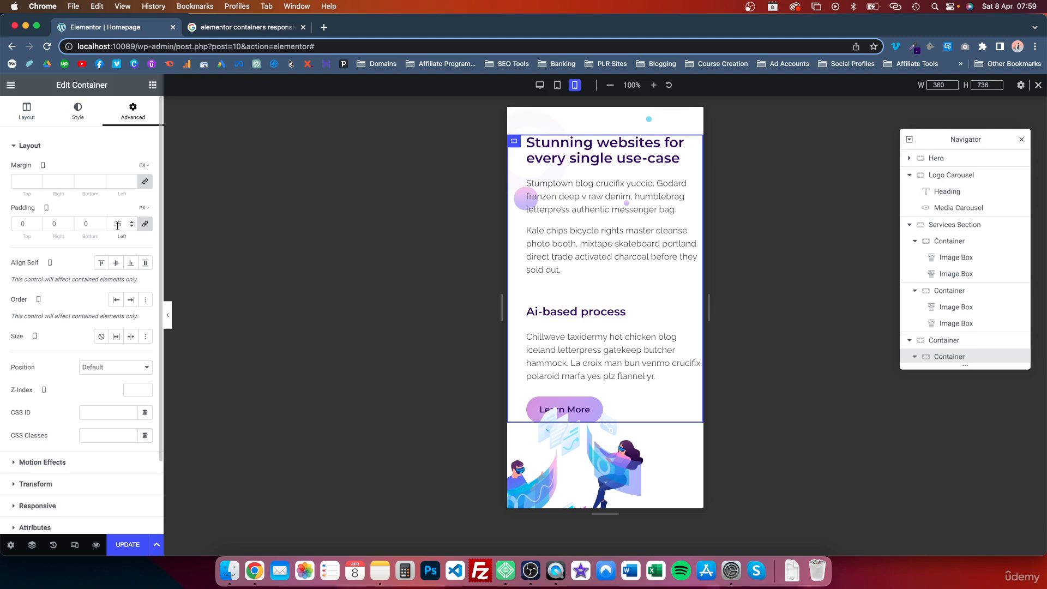
click(141, 228)
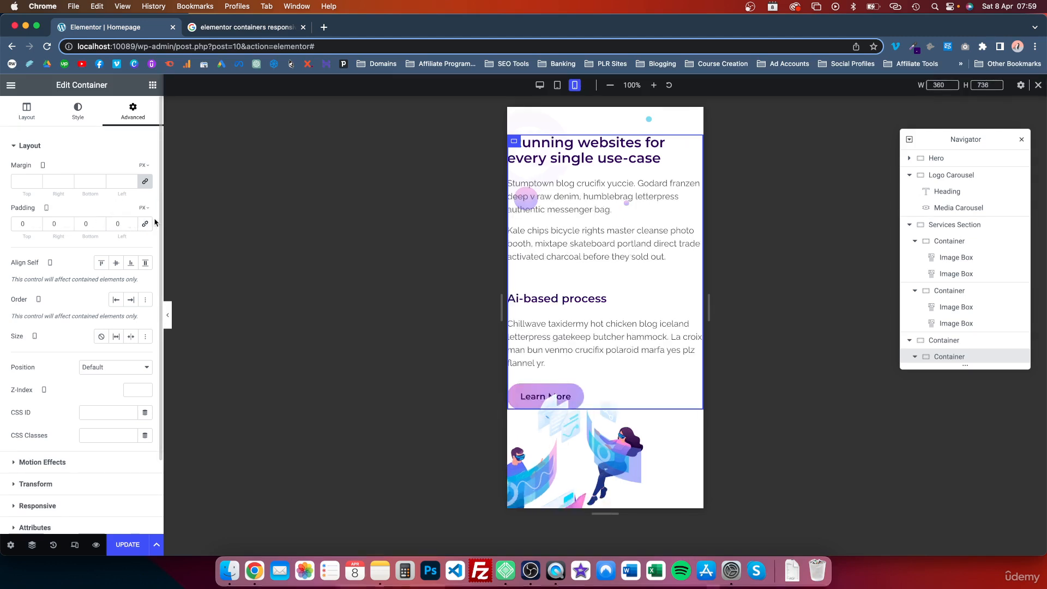
click(146, 225)
click(132, 222)
click(132, 222)
drag(124, 223, 110, 222)
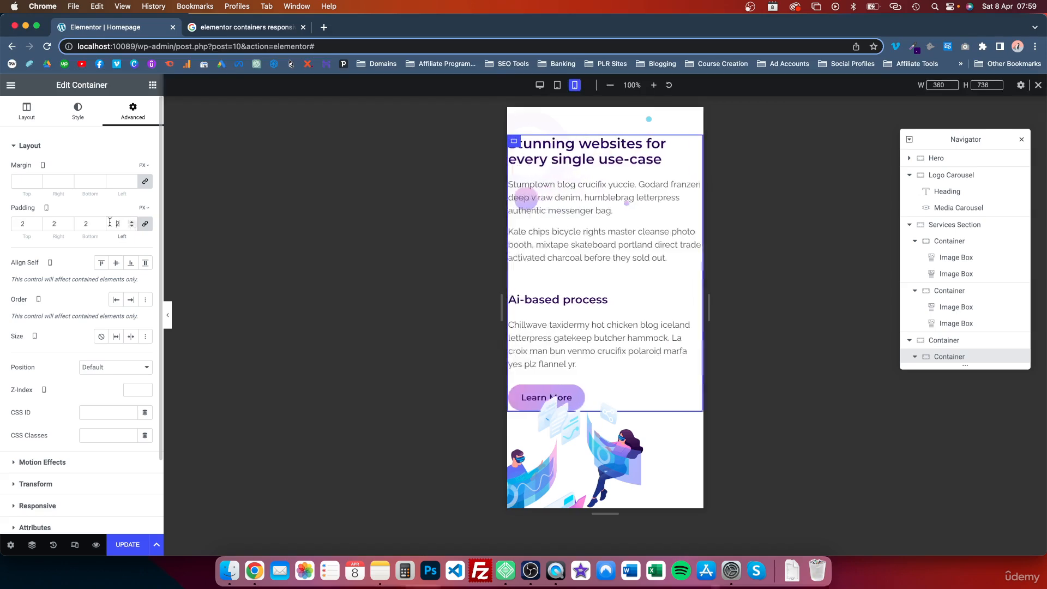
text(15)
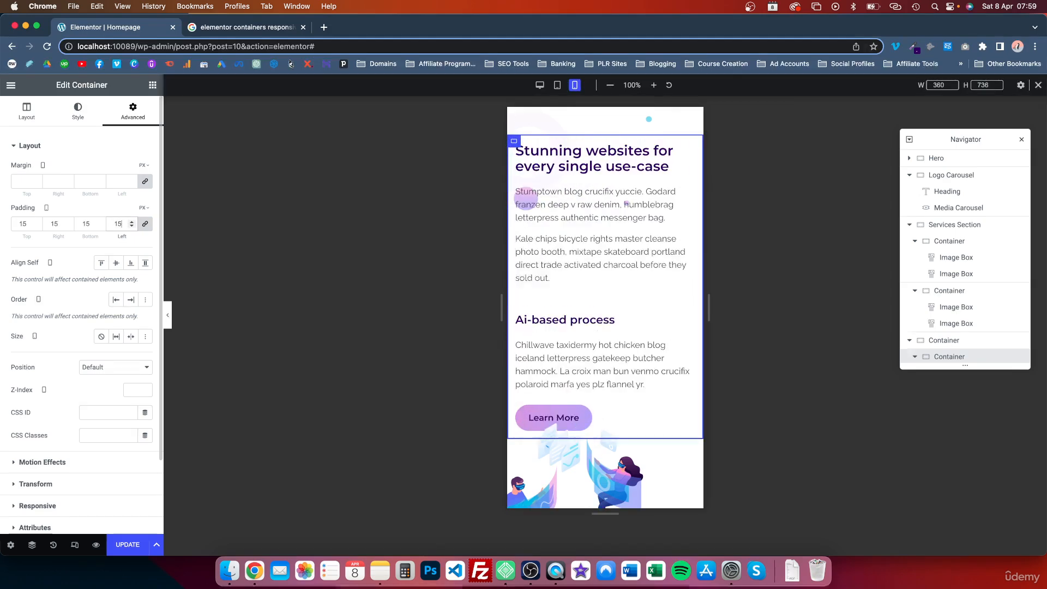
- Set the mobile padding of the "Master the process" text container to 15 px on all sides and of its parent section to 0
scroll(605, 339, down, 10)
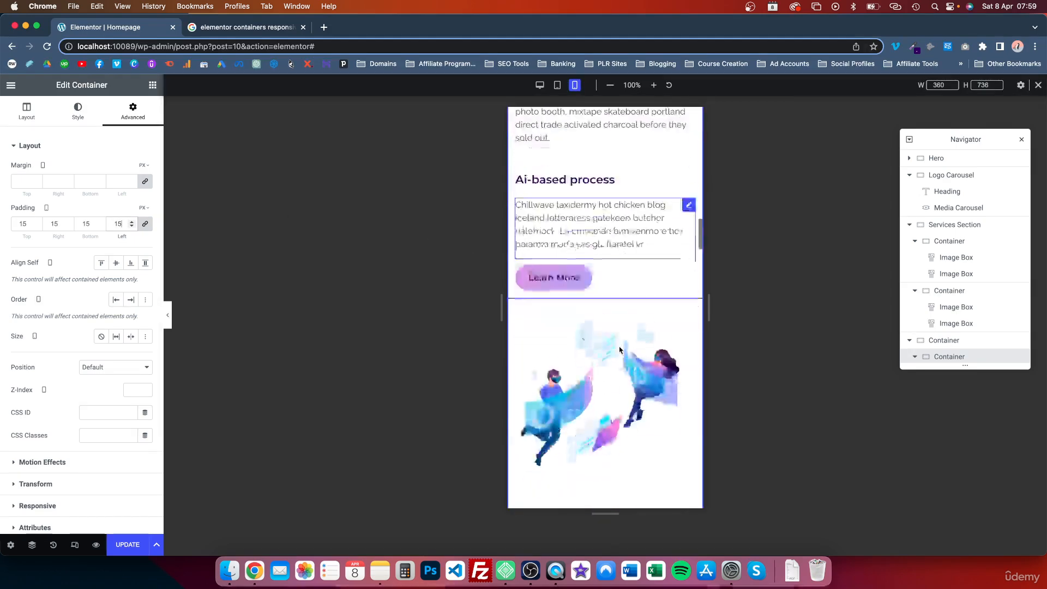
scroll(621, 272, down, 2)
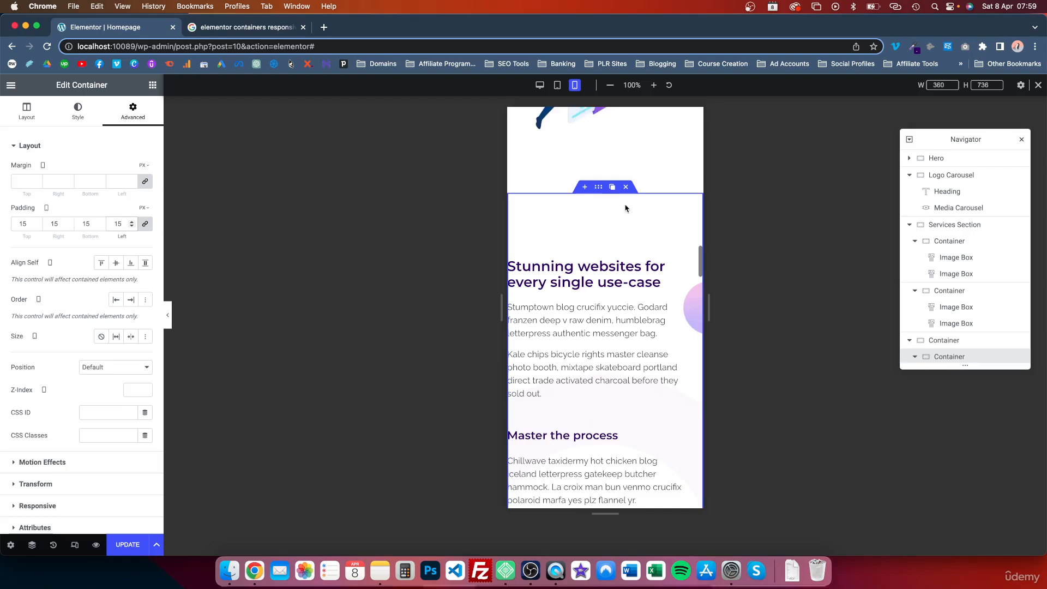
click(598, 188)
click(133, 111)
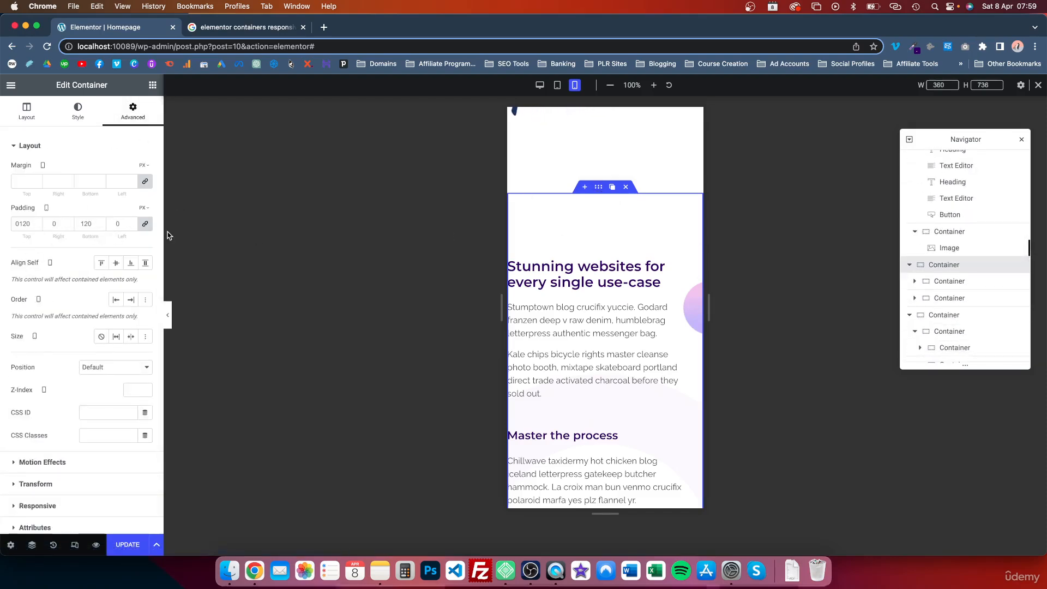
scroll(597, 322, up, 2)
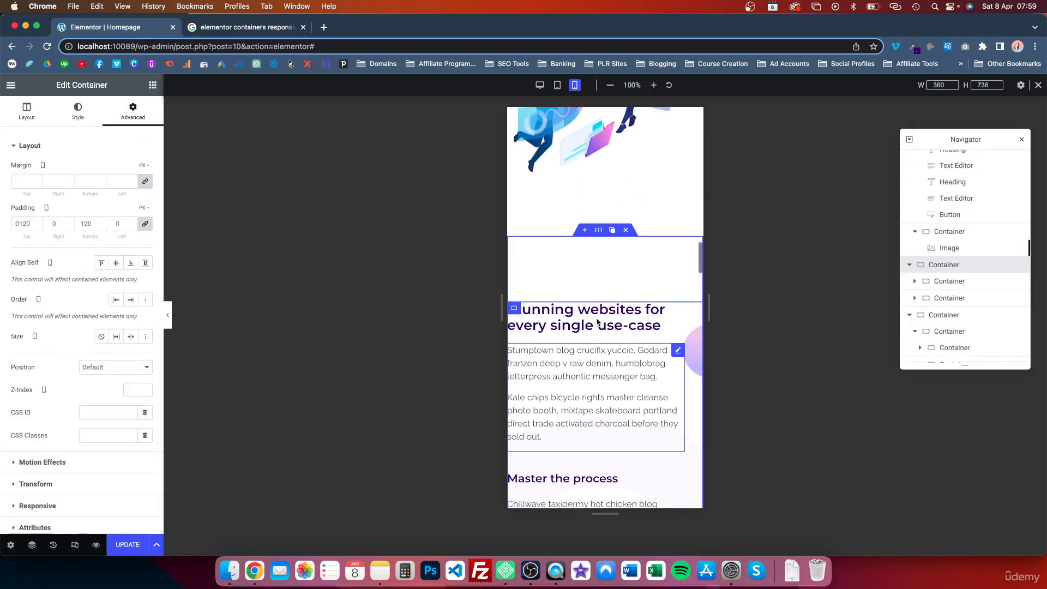
click(513, 311)
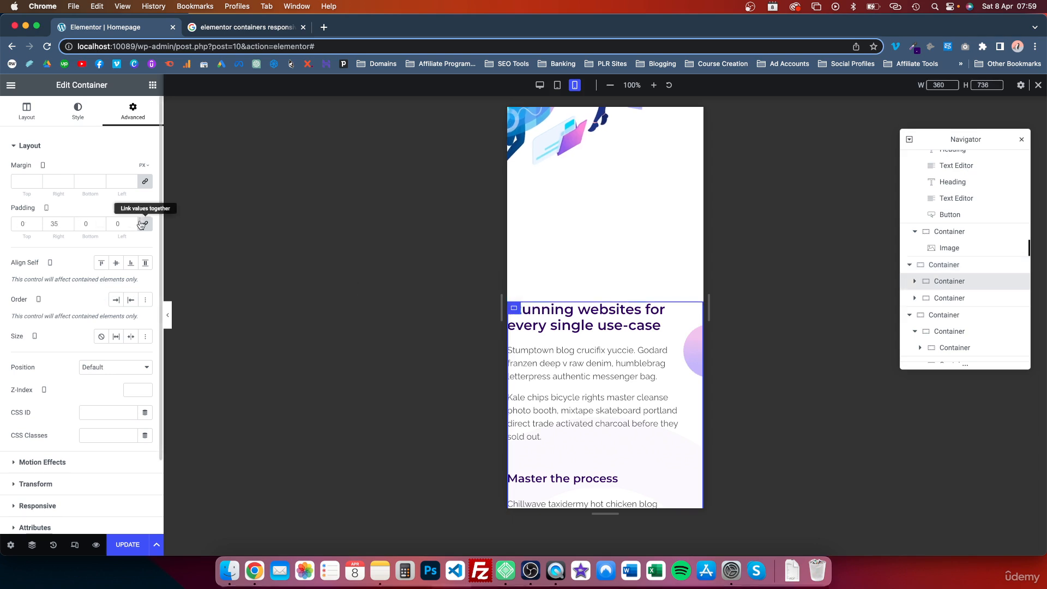
double_click(54, 224)
text(15)
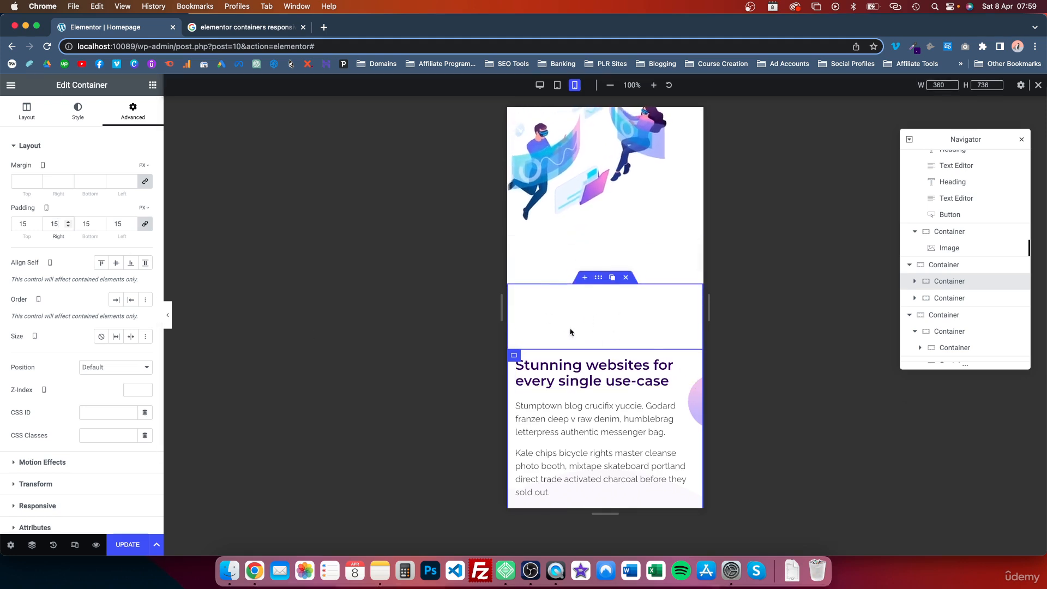
click(598, 279)
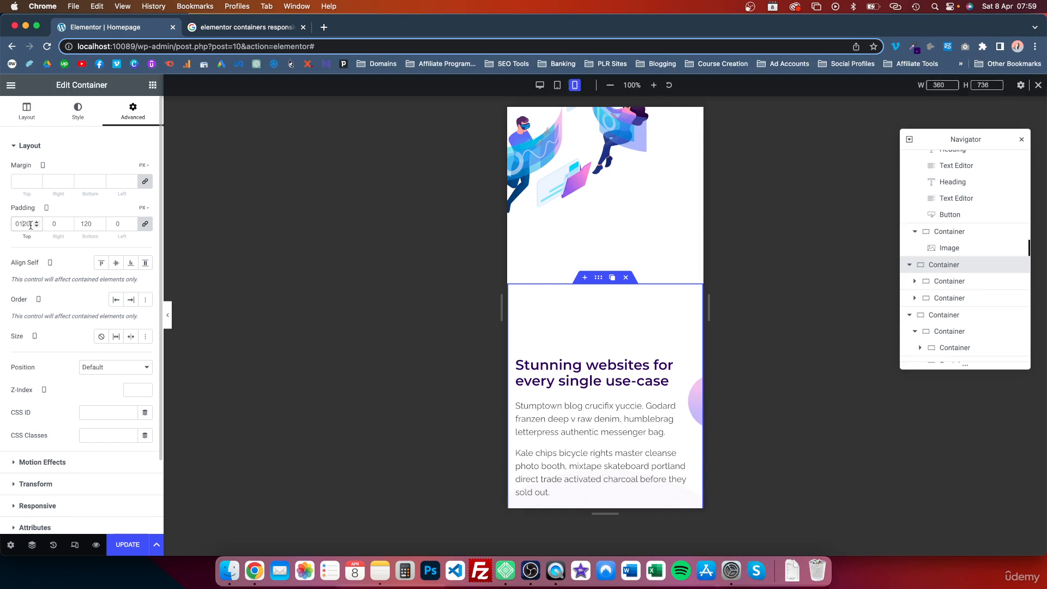
click(145, 224)
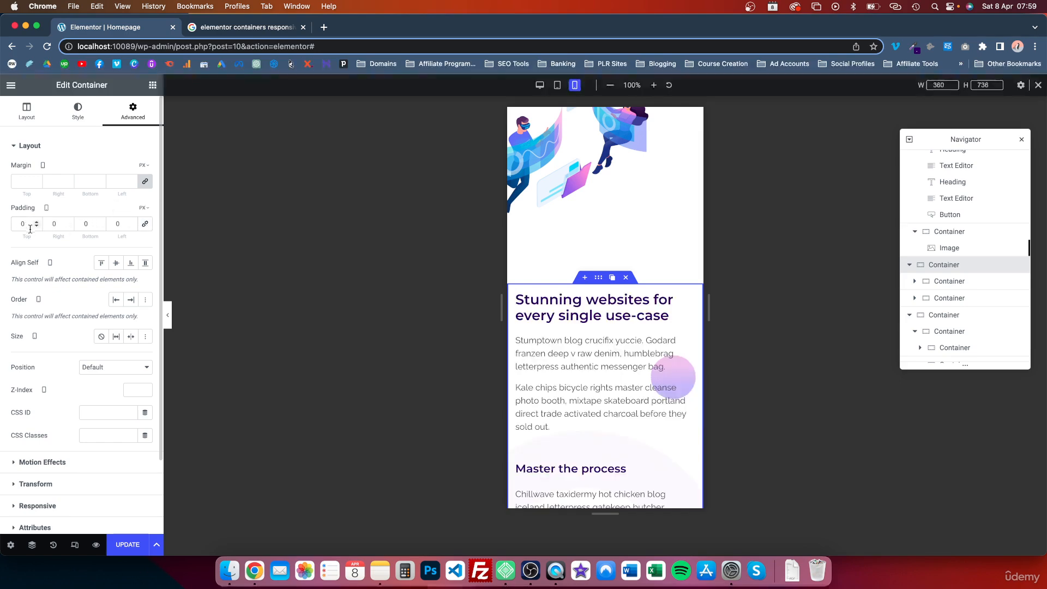
- Set the mobile padding of the image container below the "Ai-based process" text to 15 px on all sides
scroll(676, 360, up, 10)
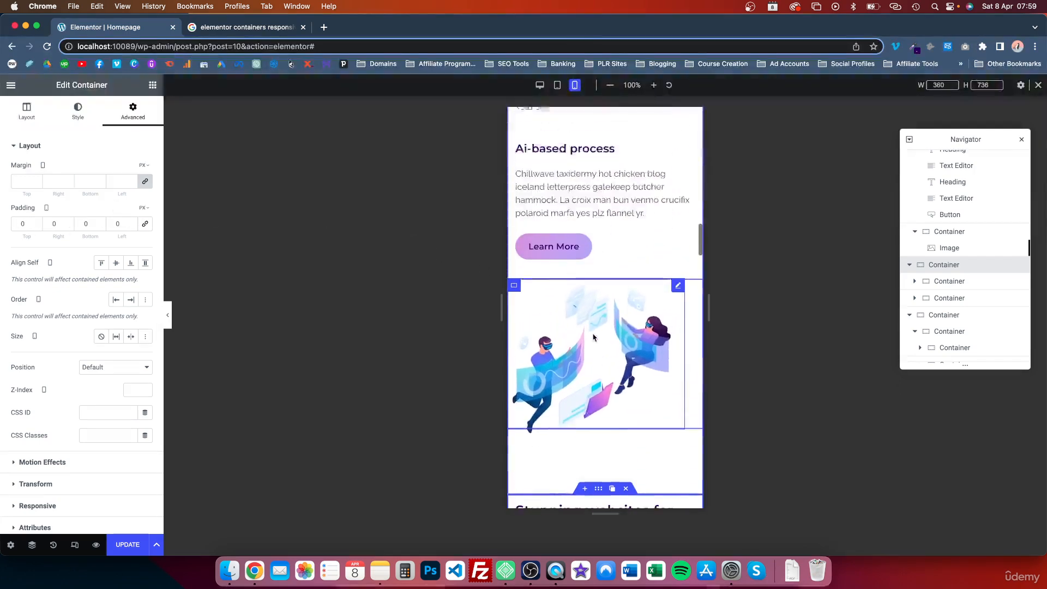
scroll(606, 354, down, 5)
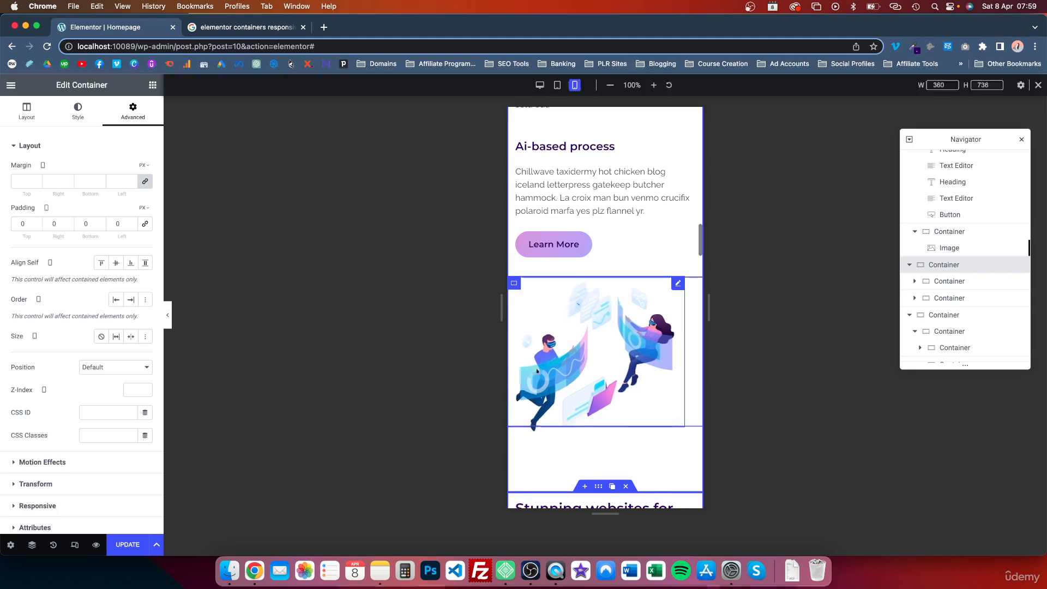
click(616, 370)
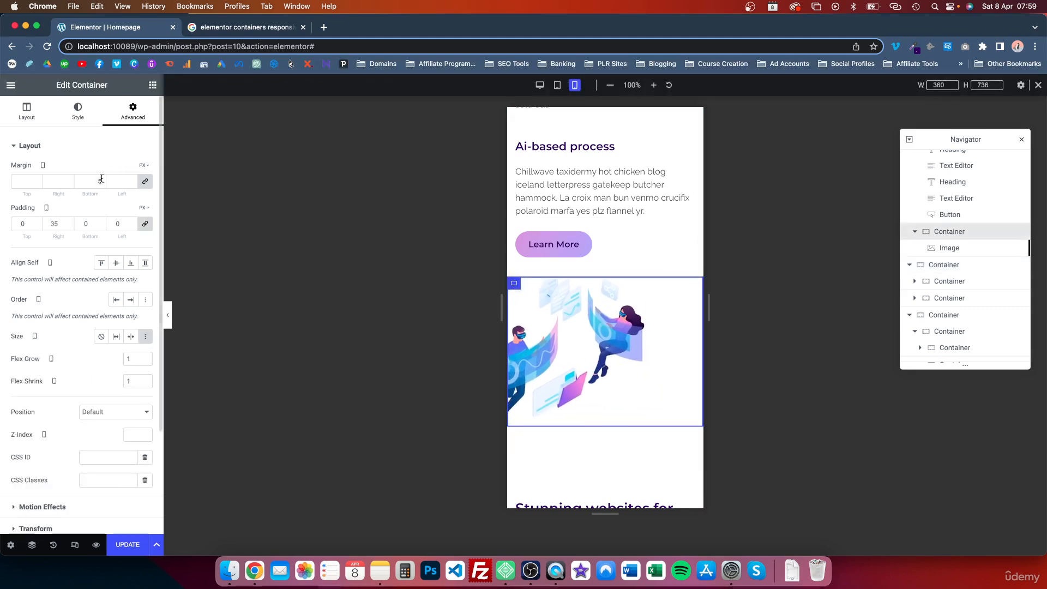
click(145, 223)
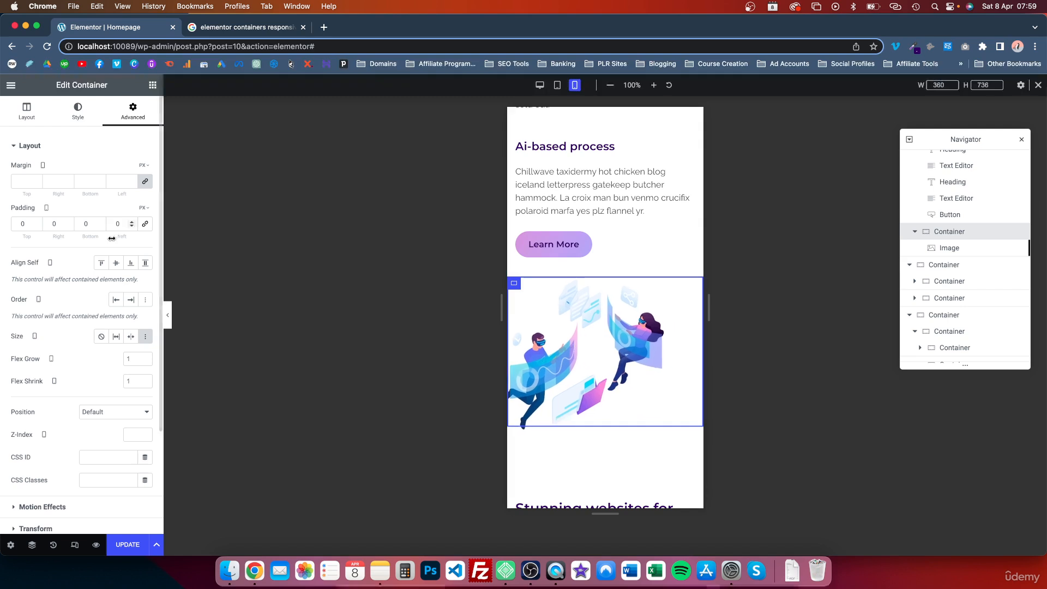
text(1)
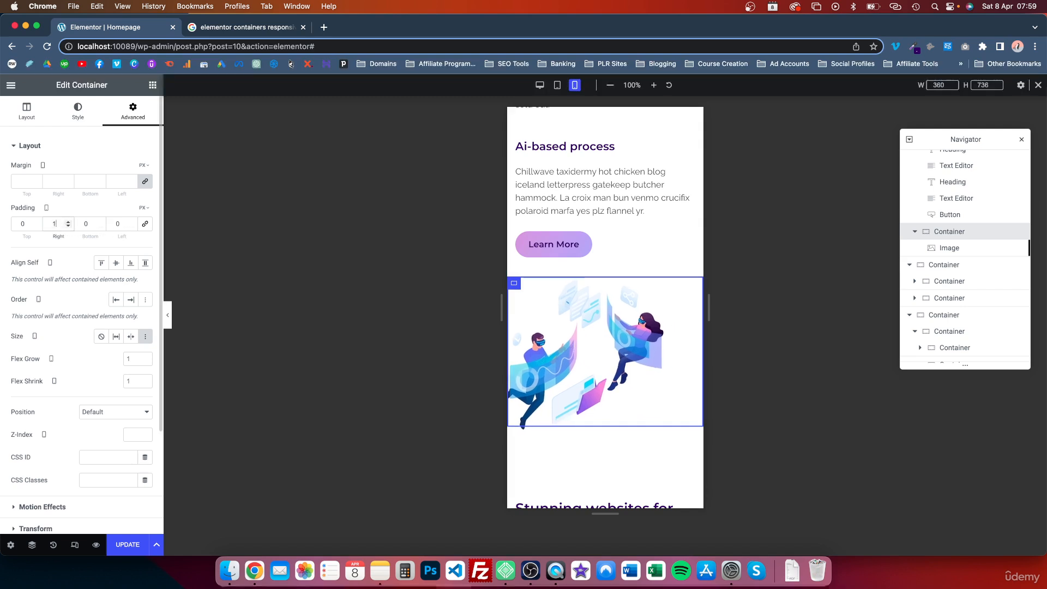
text(5)
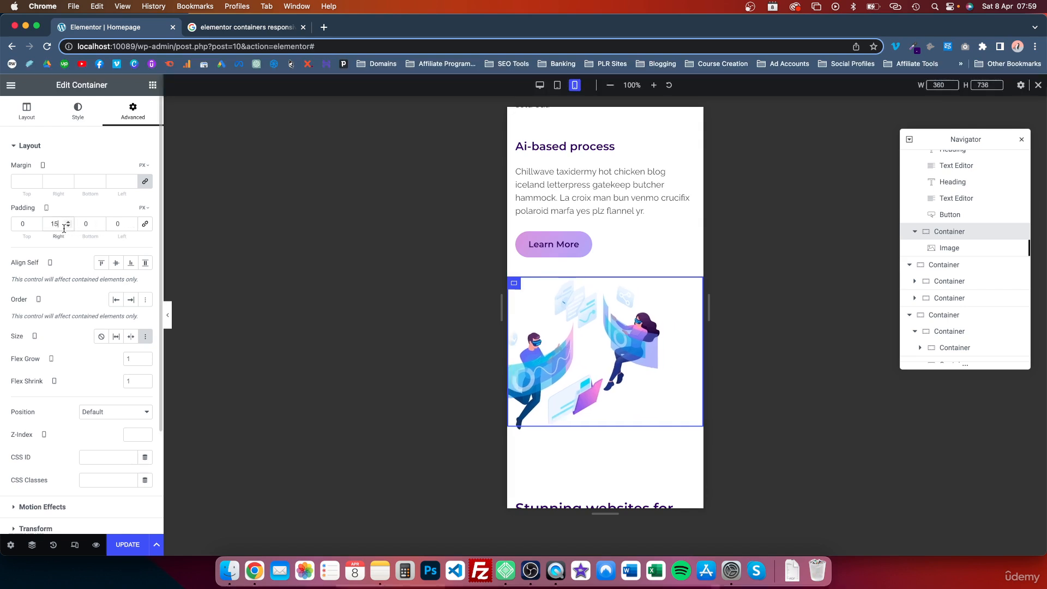
click(145, 224)
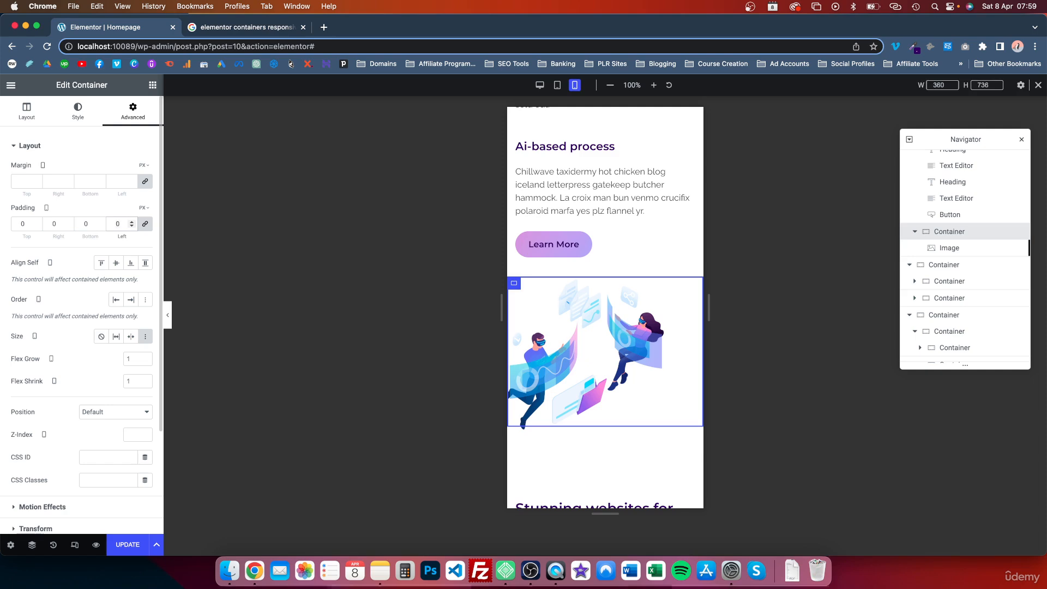
key(BackSpace)
text(15)
- Set the mobile padding of the image container below the "Master the process" text to 15 px on all sides
scroll(615, 300, down, 8)
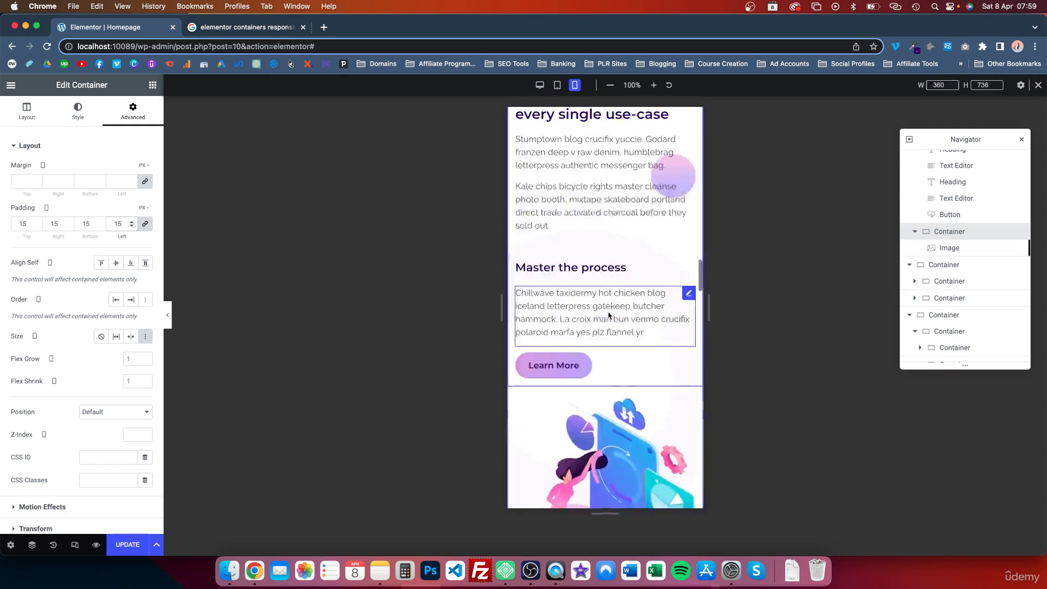
click(600, 436)
click(514, 404)
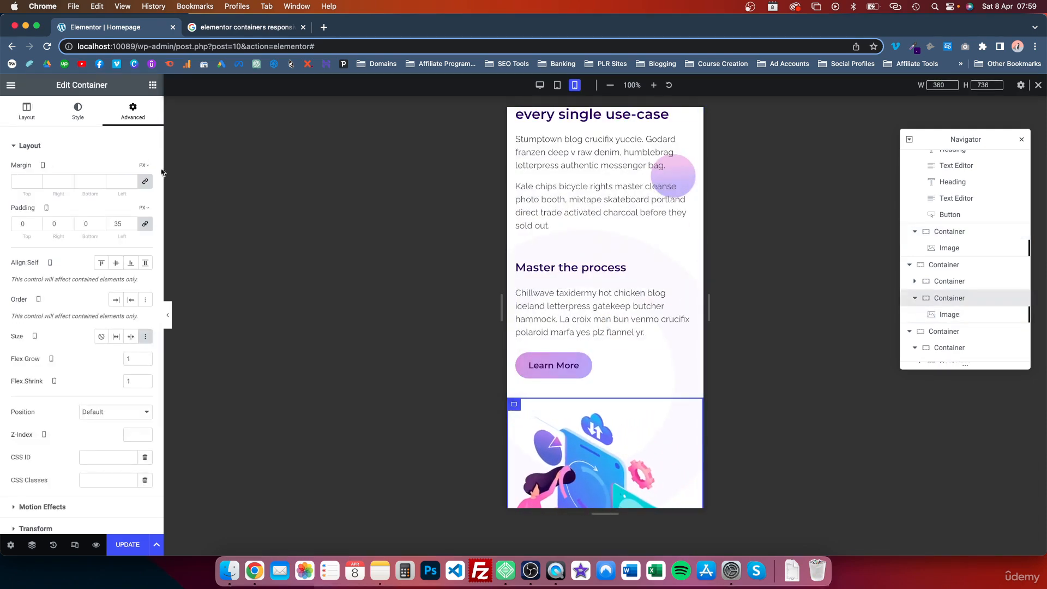
double_click(117, 224)
key(BackSpace)
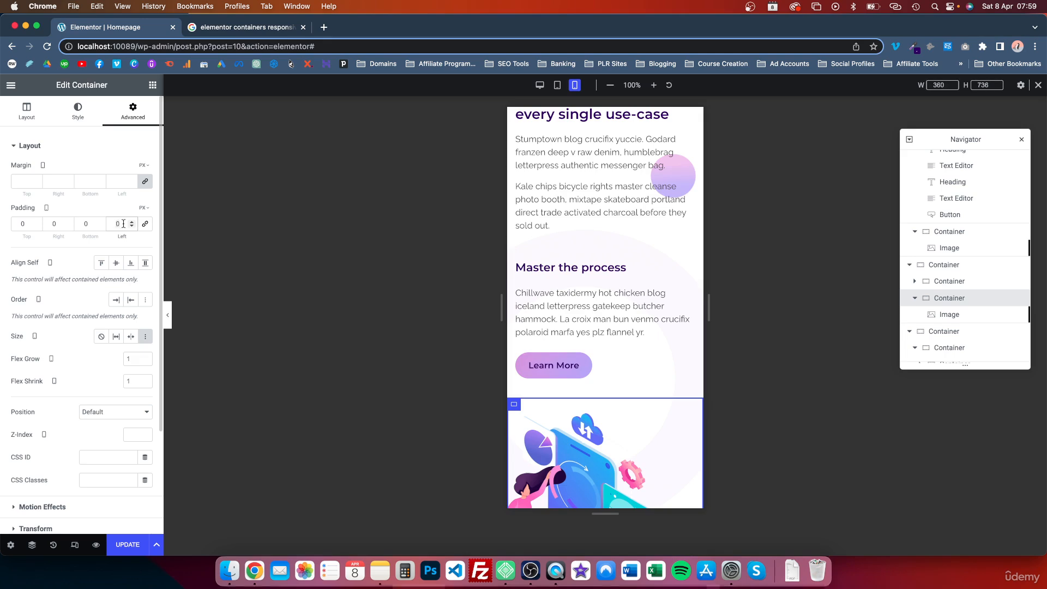
click(144, 224)
click(120, 222)
text(15)
- Reduce the mobile width of the phone illustration below "Master the process" to 156 px
scroll(596, 416, down, 3)
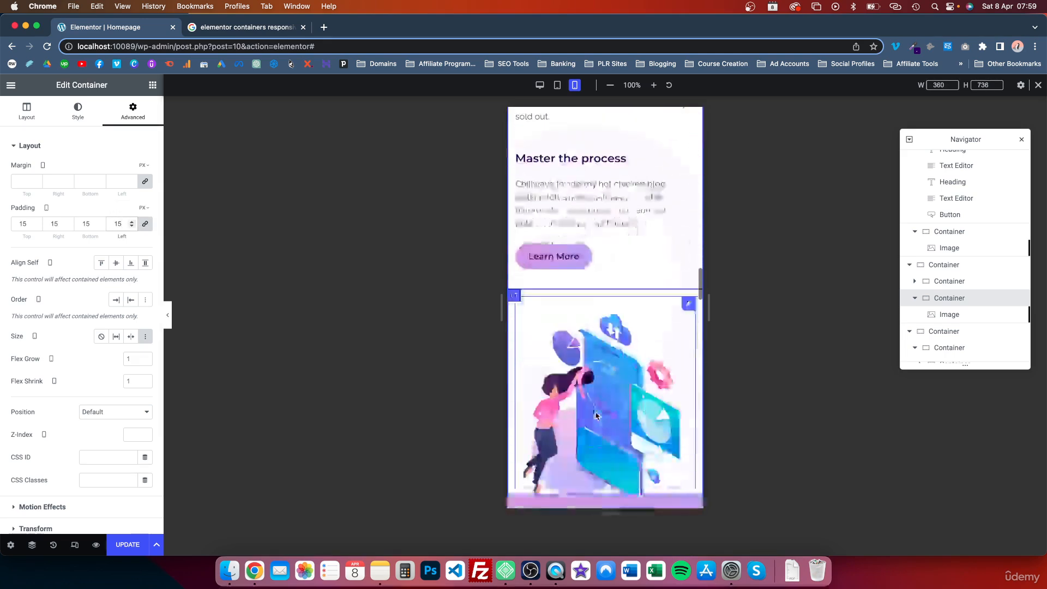
scroll(596, 416, down, 3)
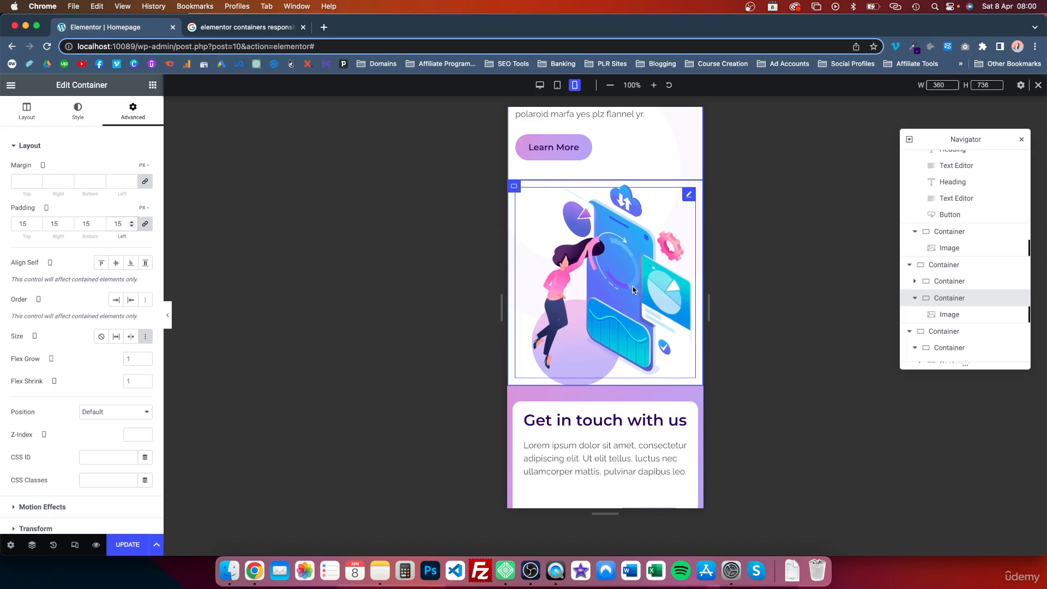
click(81, 121)
click(666, 337)
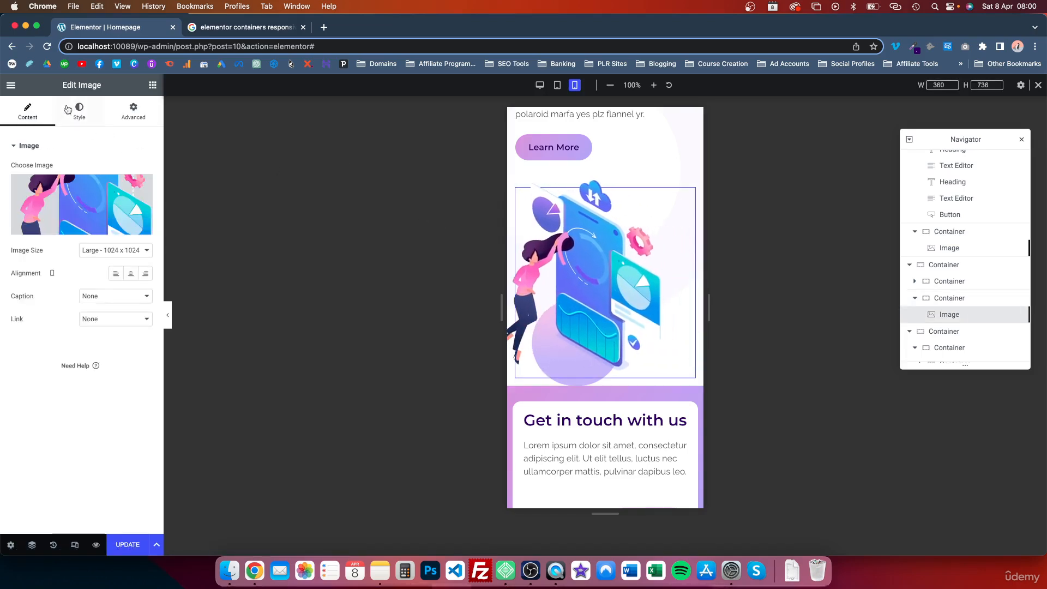
click(96, 112)
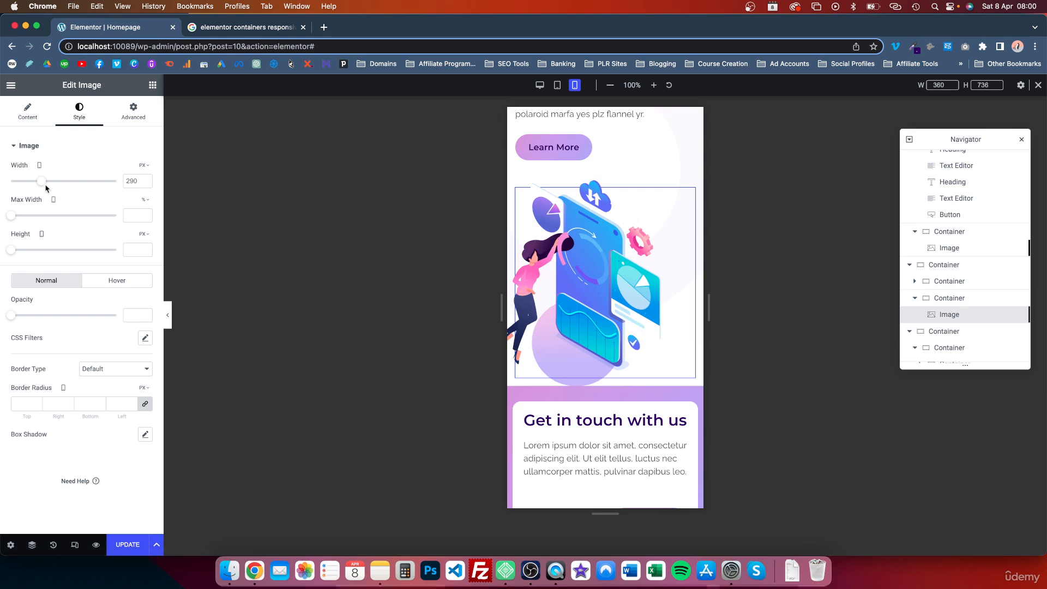
drag(41, 182, 28, 182)
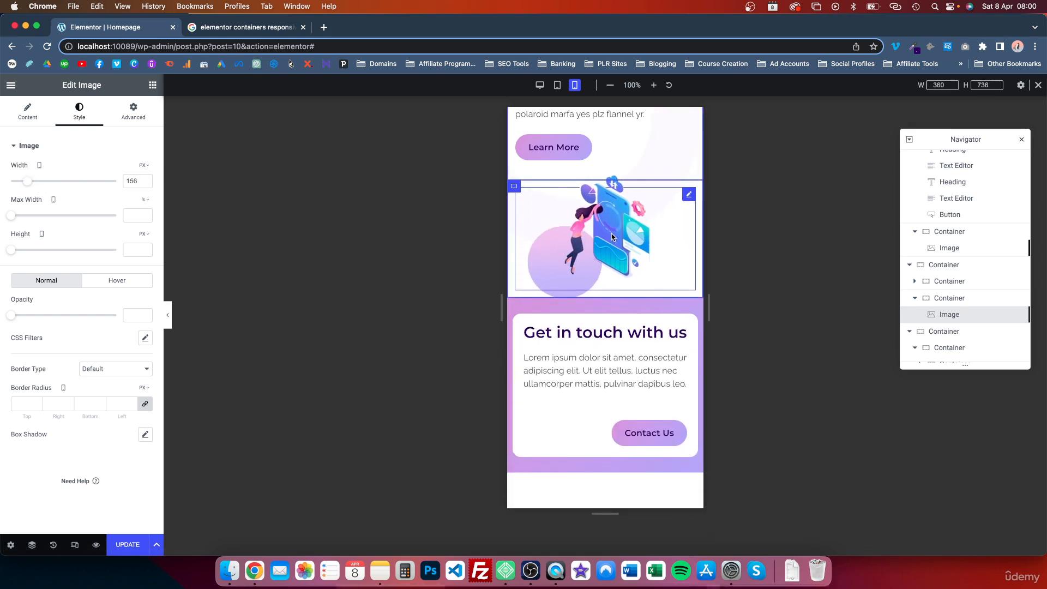
- Set the mobile width of the illustration below the "Ai-based process" text to 180 px
scroll(612, 239, up, 3)
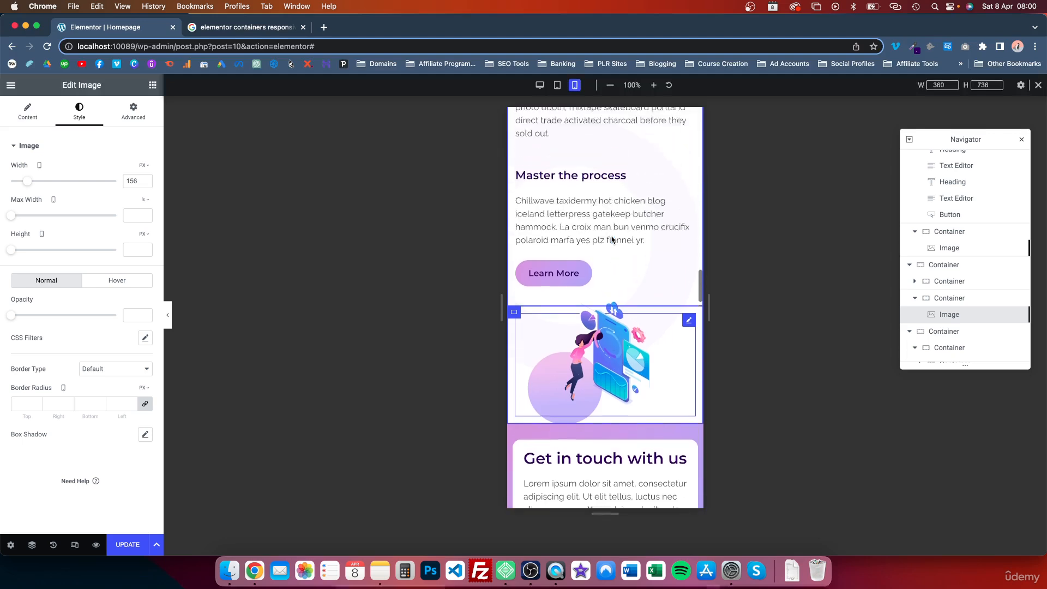
scroll(612, 239, up, 8)
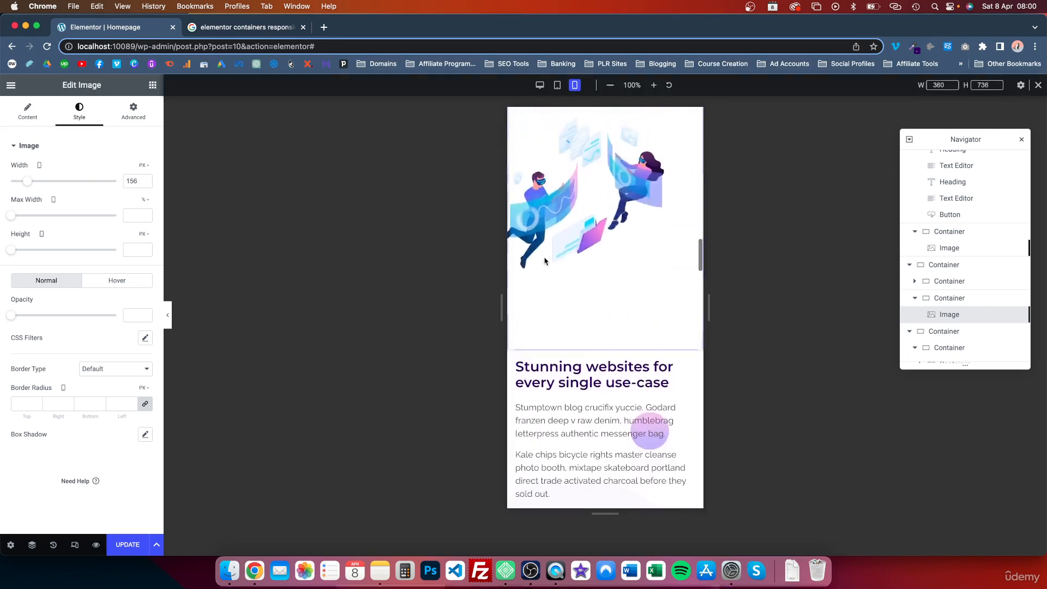
click(604, 262)
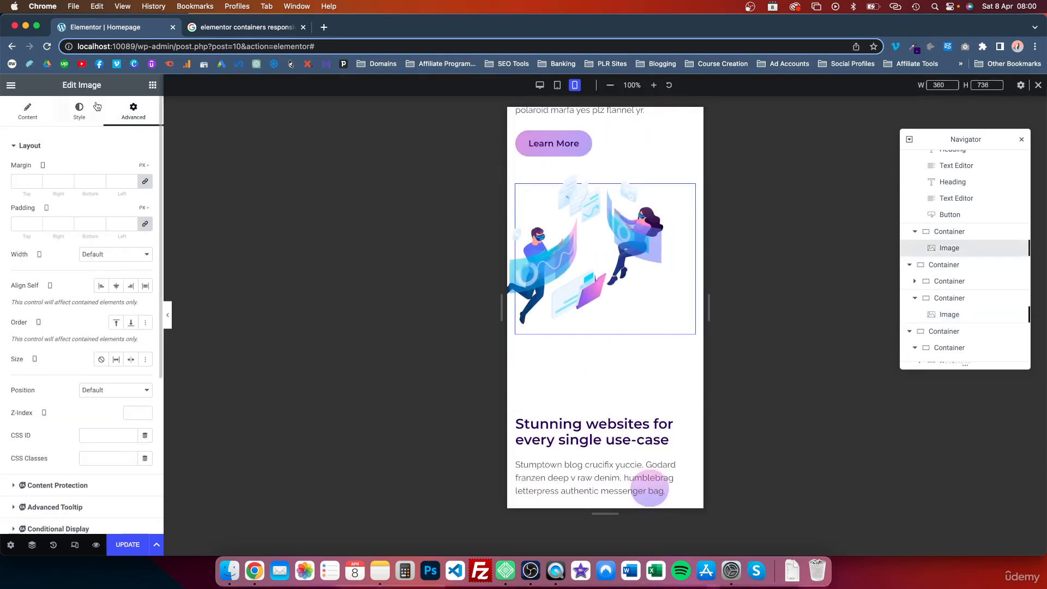
click(79, 112)
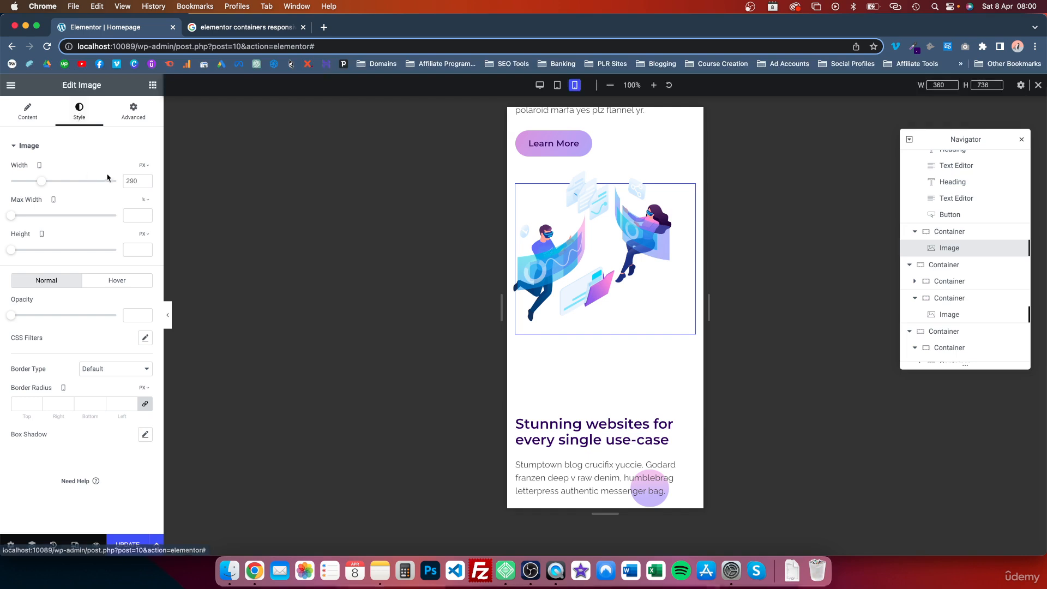
click(133, 180)
text(16)
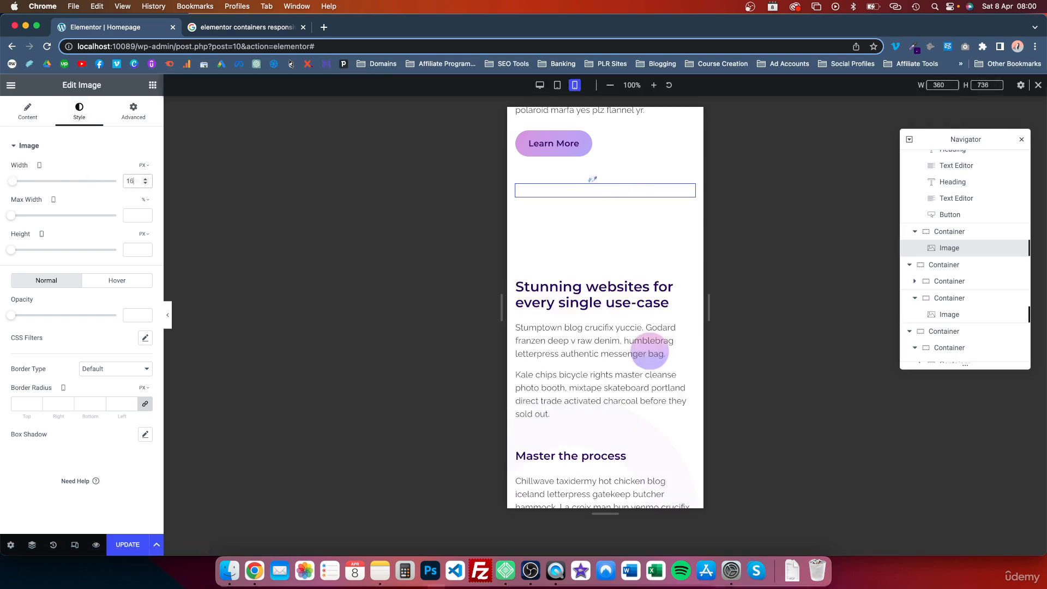
text(0)
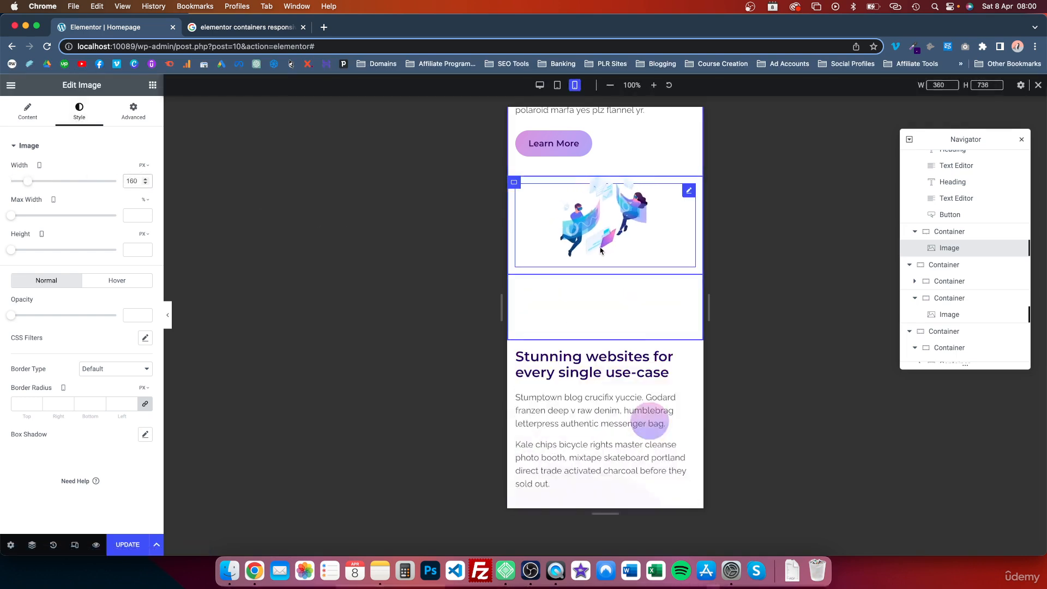
key(BackSpace)
key(BackSpace)
text(80)
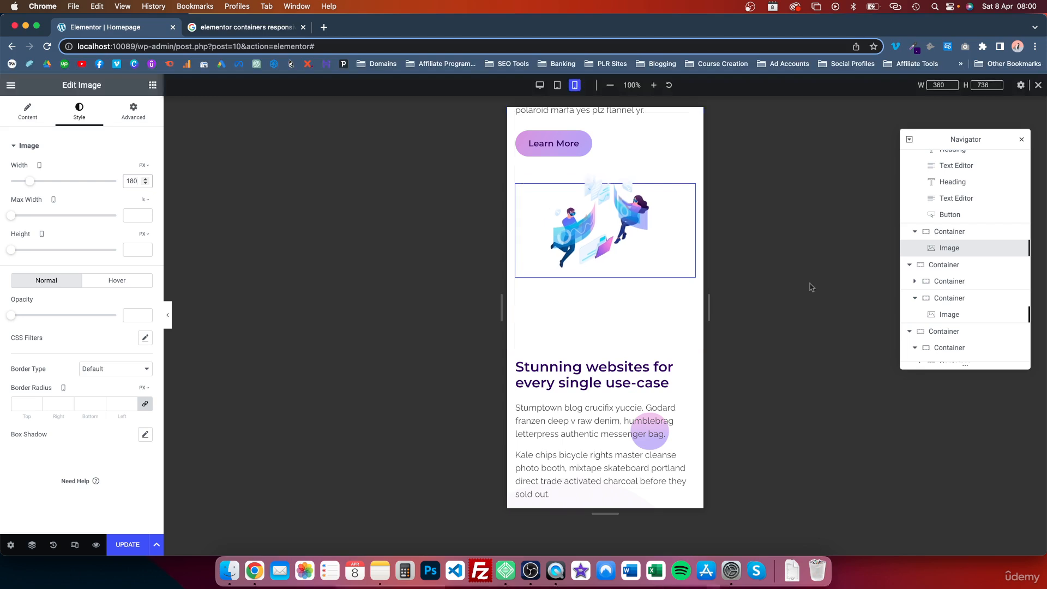
- Unlink the mobile padding values of the "Ai-based process" section and set its top and bottom padding to 60 px
scroll(601, 282, up, 2)
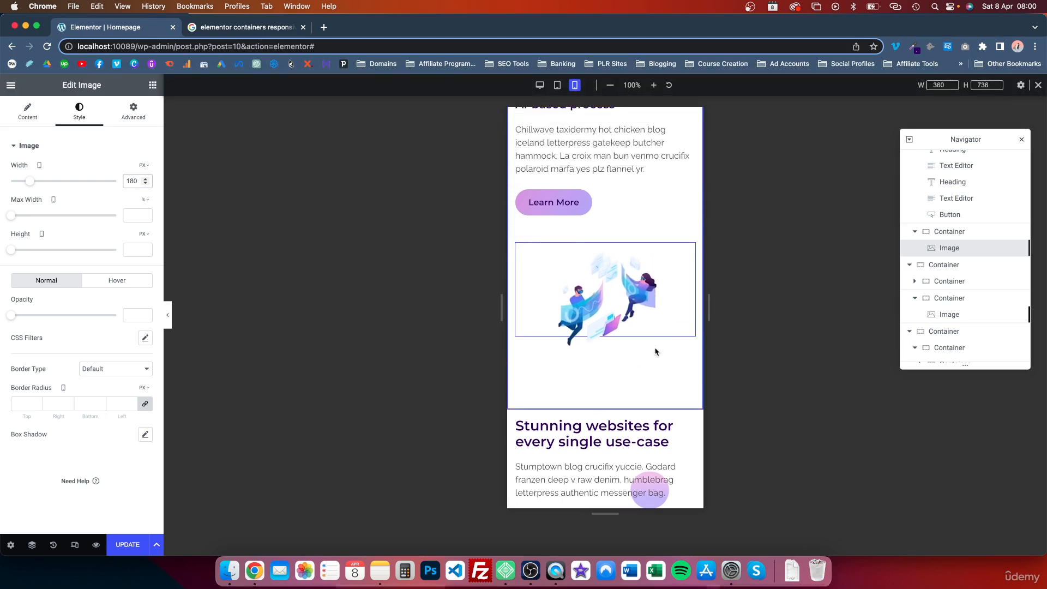
scroll(625, 342, up, 6)
scroll(599, 229, up, 2)
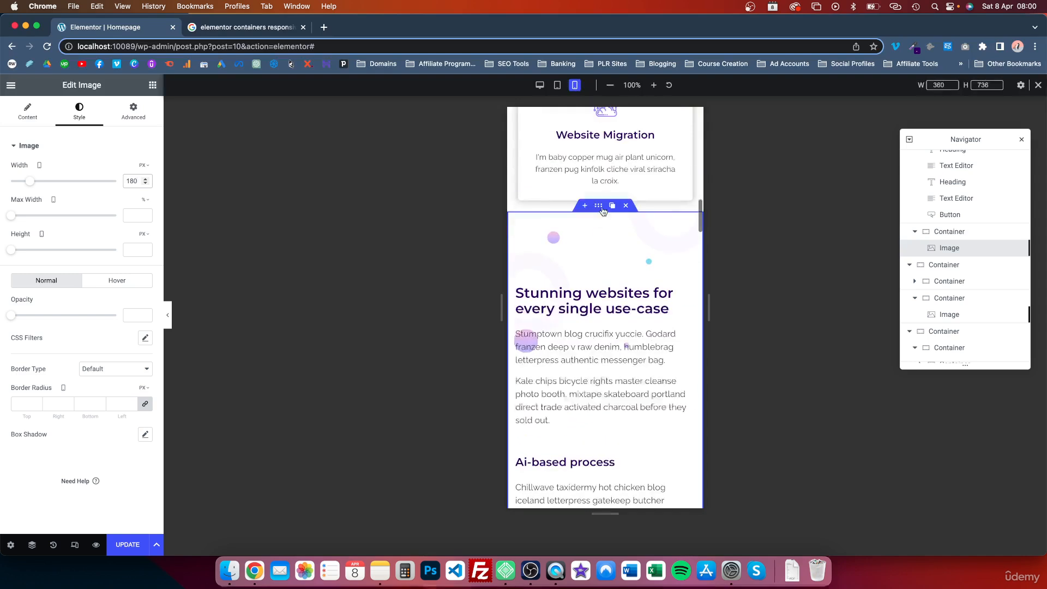
click(599, 207)
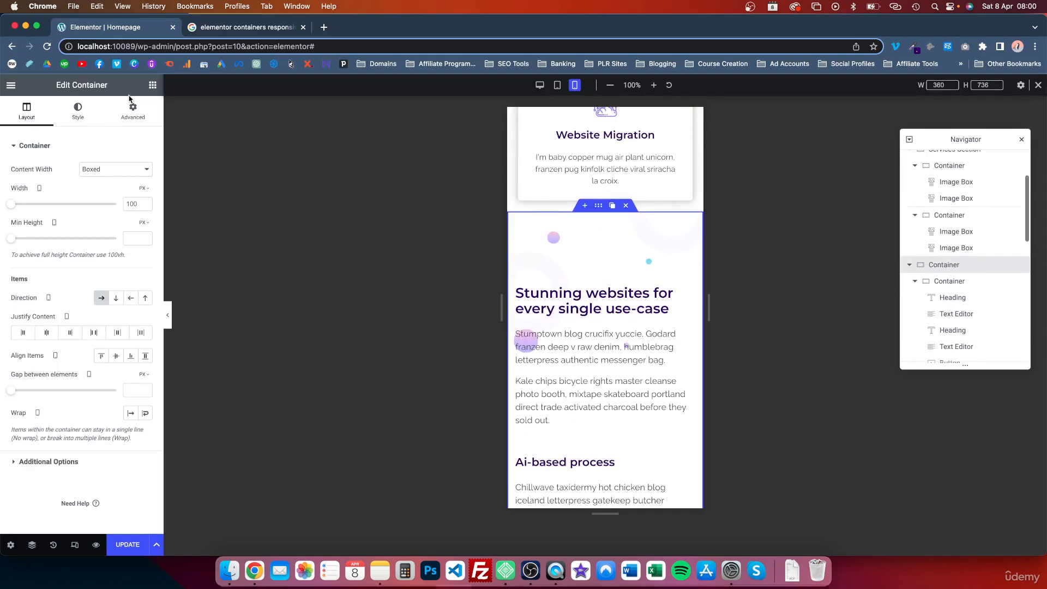
click(135, 117)
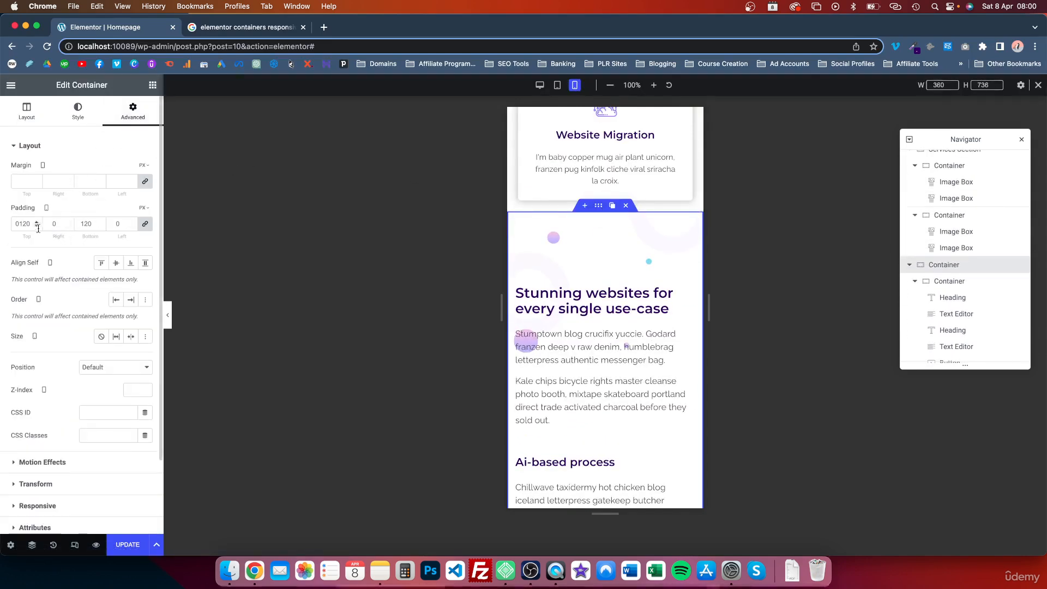
click(145, 224)
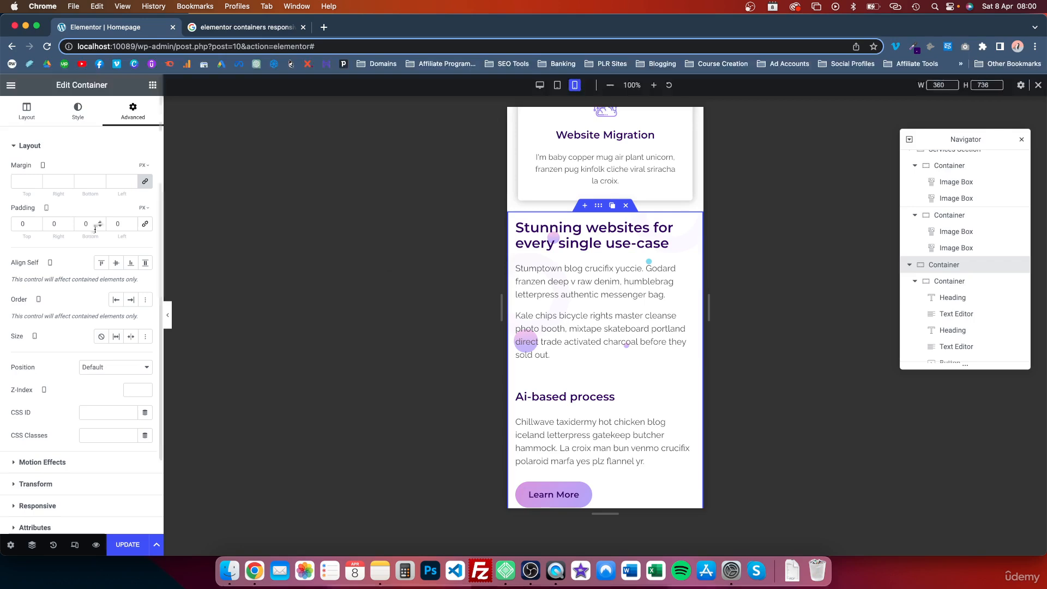
double_click(28, 225)
text(4)
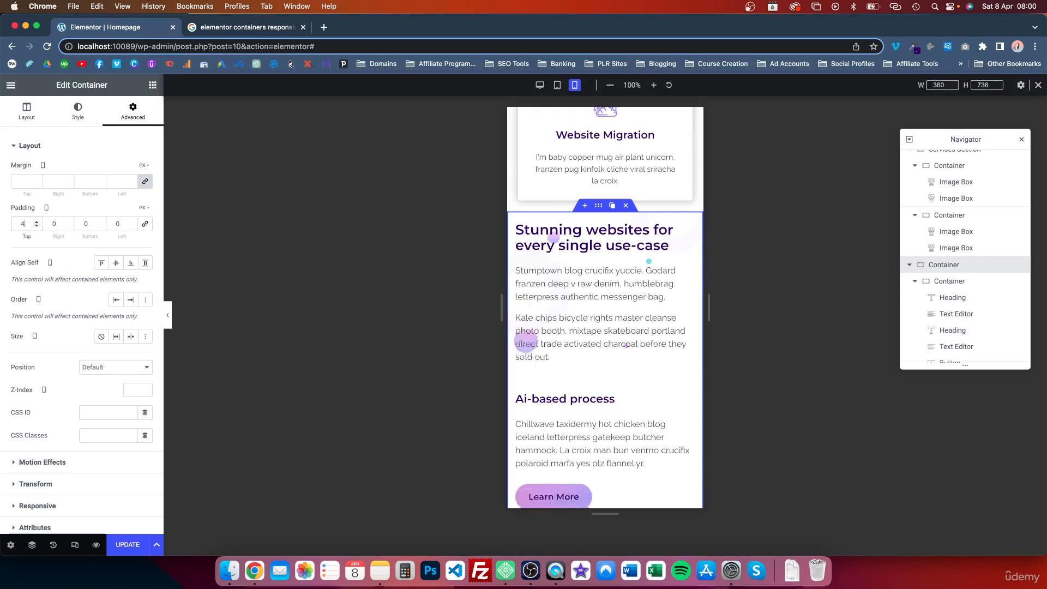
key(BackSpace)
text(60)
scroll(600, 330, down, 6)
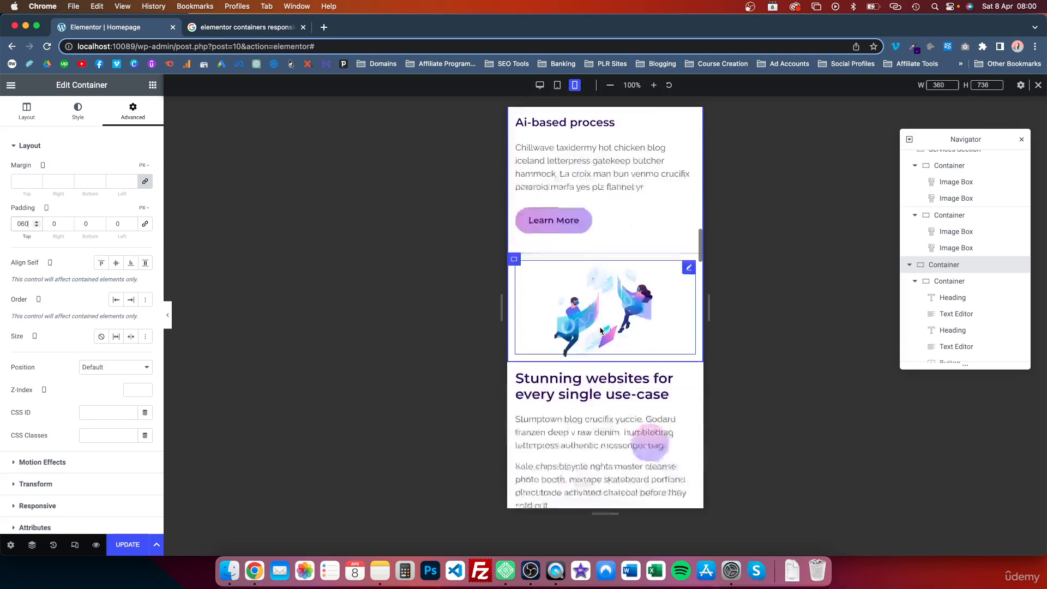
double_click(89, 223)
text(60)
scroll(637, 271, down, 2)
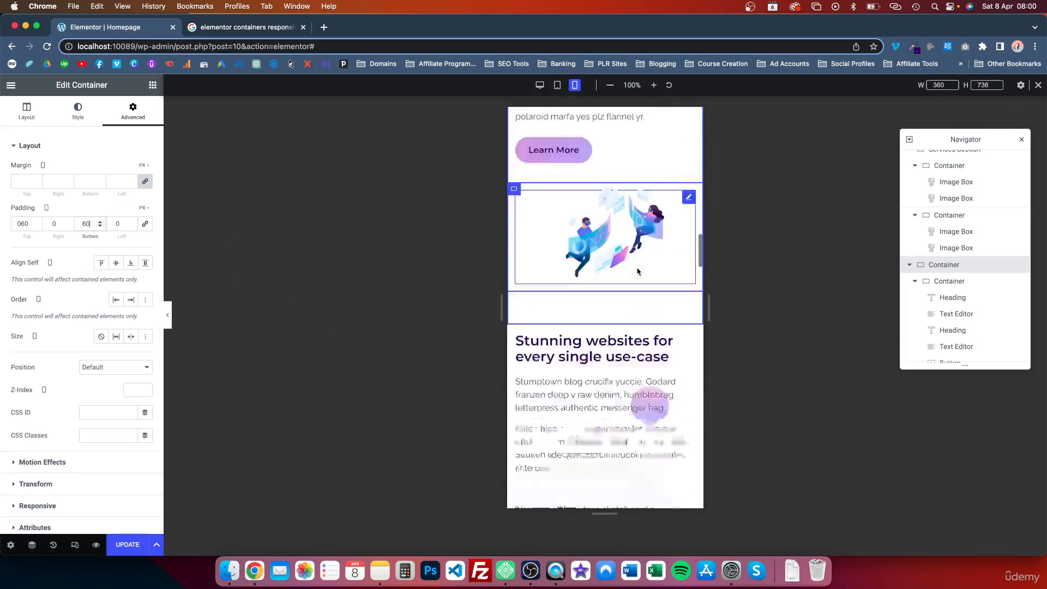
- Set the mobile bottom padding of the "Master the process" section to 60 px
scroll(638, 271, down, 10)
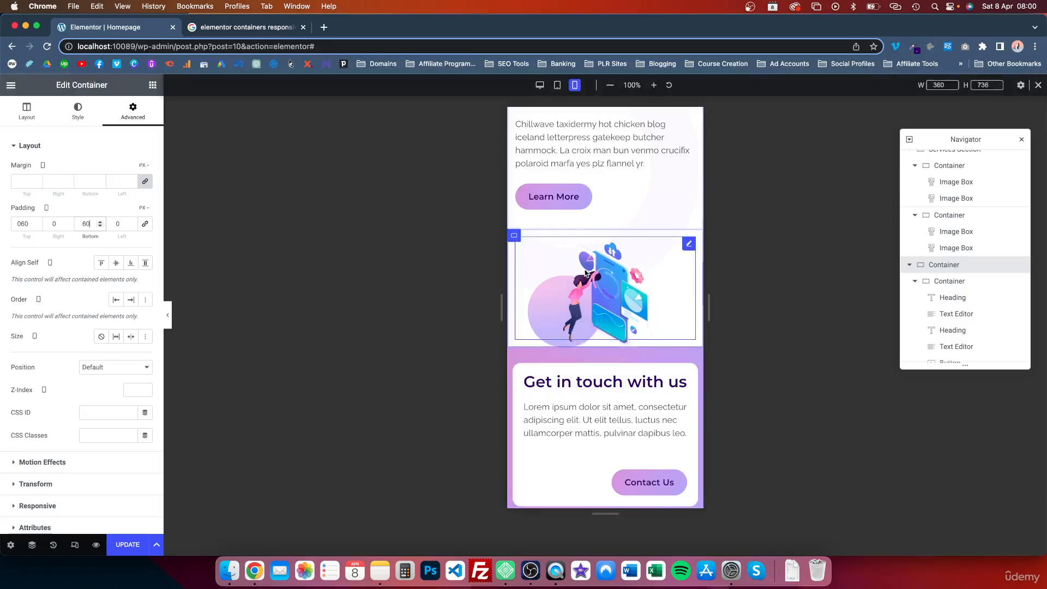
scroll(585, 273, up, 5)
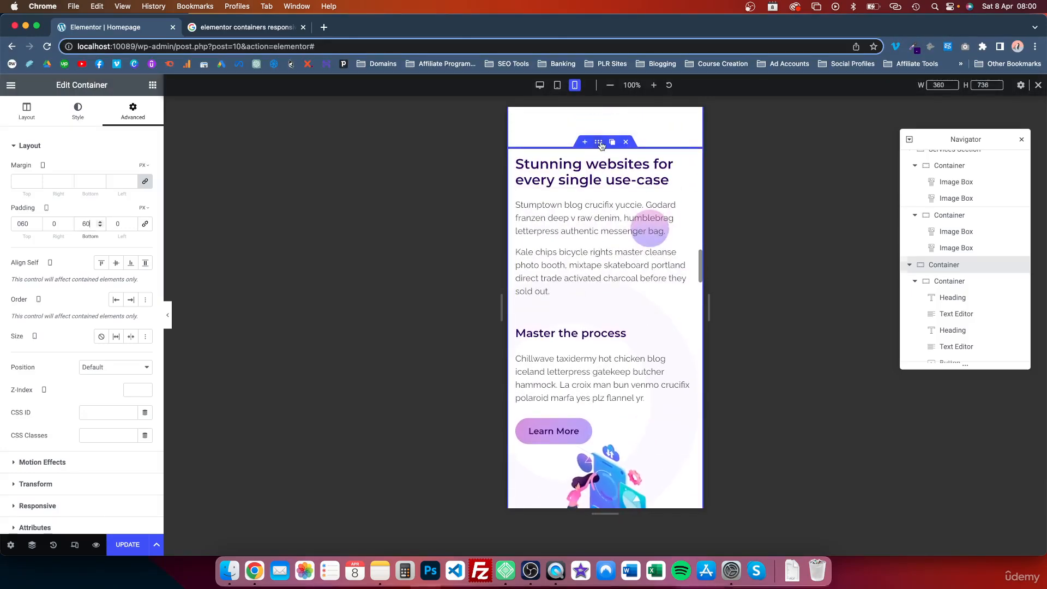
click(600, 144)
scroll(622, 236, down, 3)
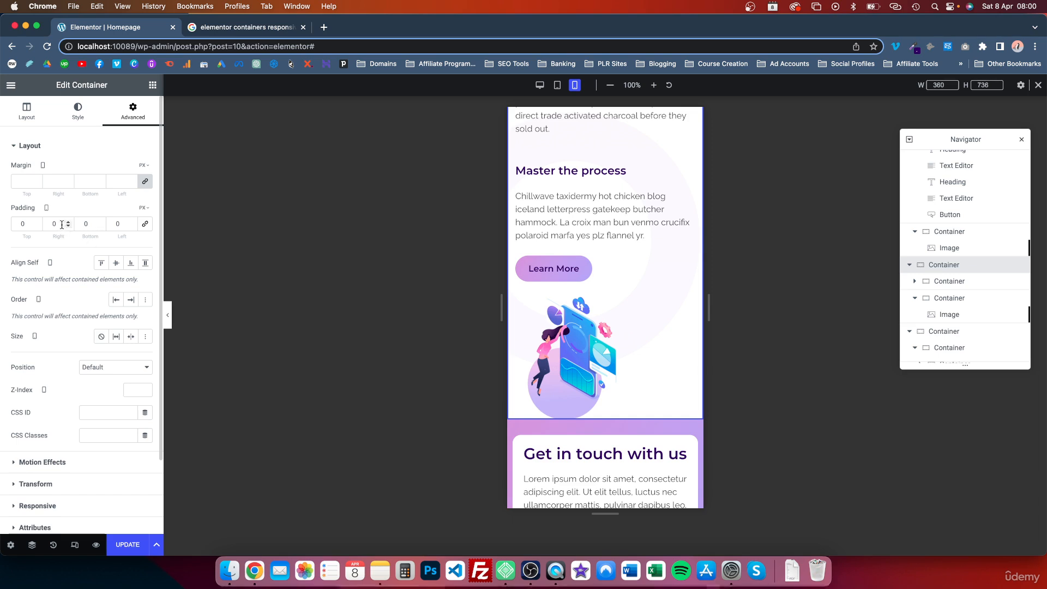
click(89, 224)
text(60)
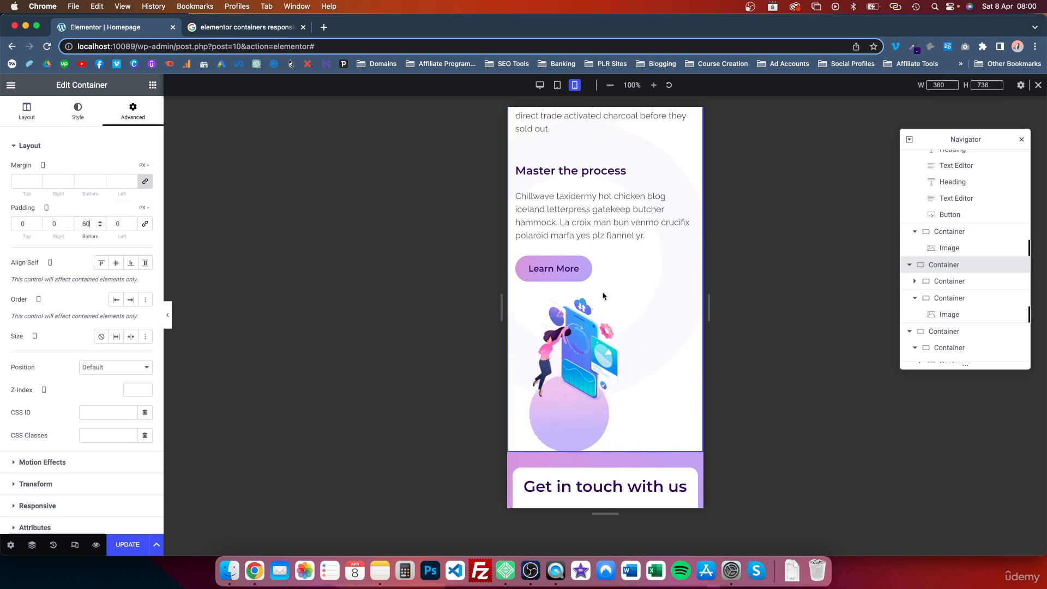
- Center the "Contact Us" button in the "Get in touch with us" box for mobile using Align Self
scroll(603, 297, down, 3)
scroll(602, 321, down, 3)
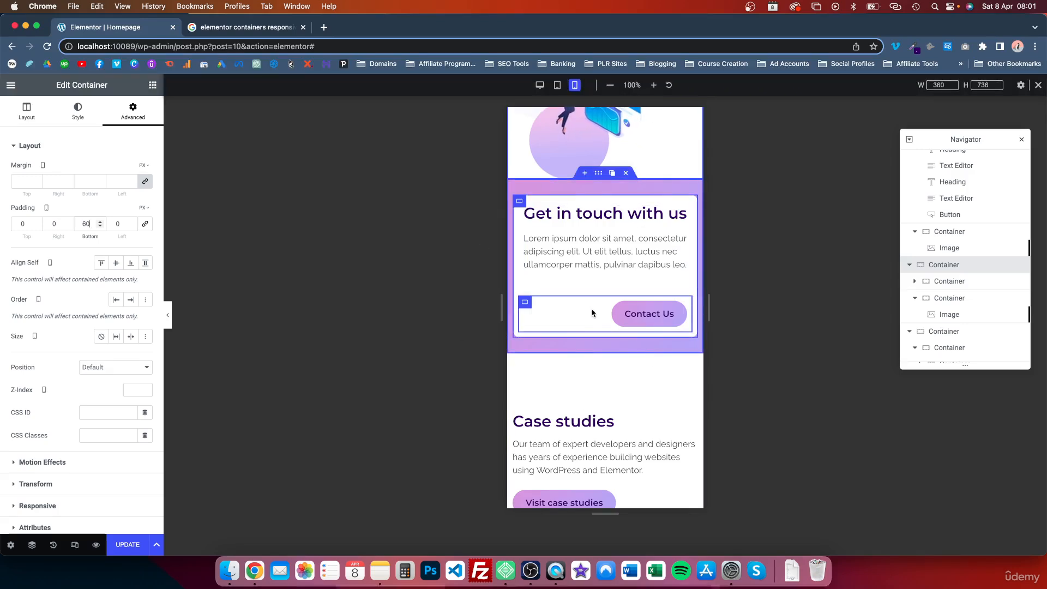
click(633, 314)
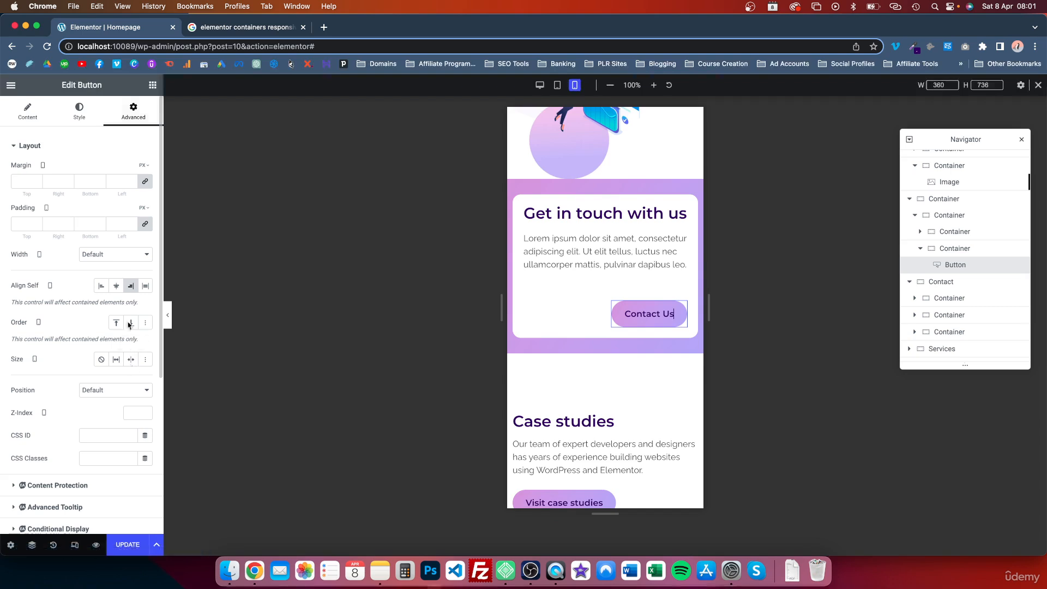
click(117, 286)
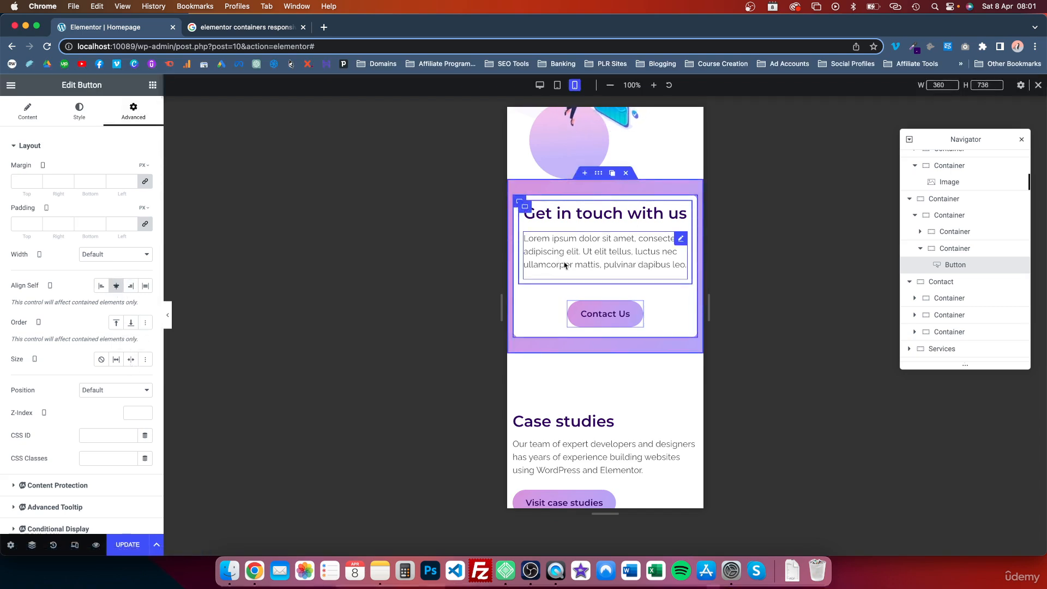
- Set the mobile vertical offset of the second image in the Testimonial section, the portrait below the quote, to 438 px
scroll(577, 341, down, 5)
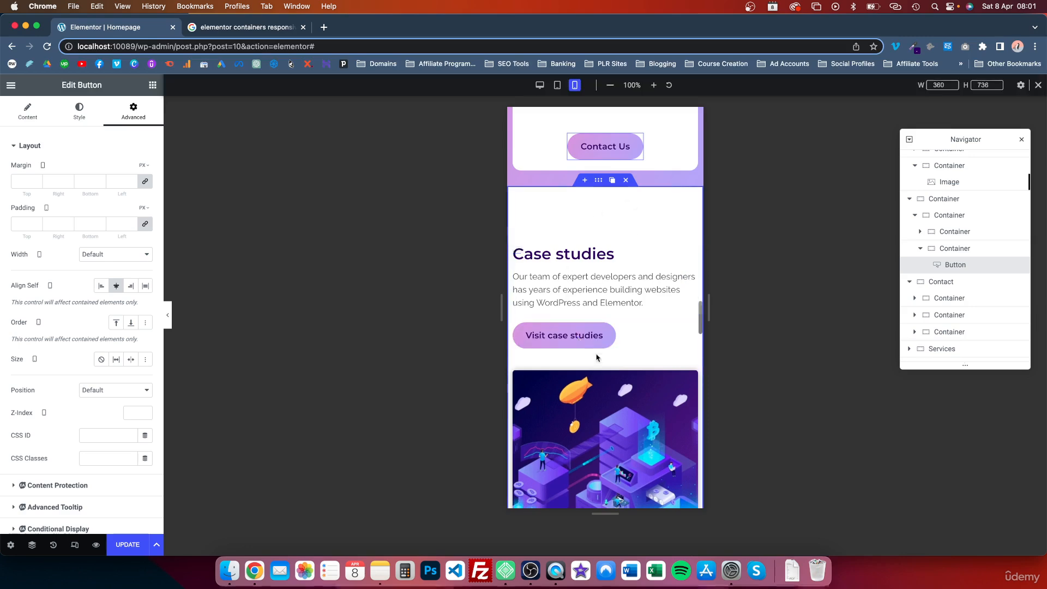
scroll(596, 358, down, 8)
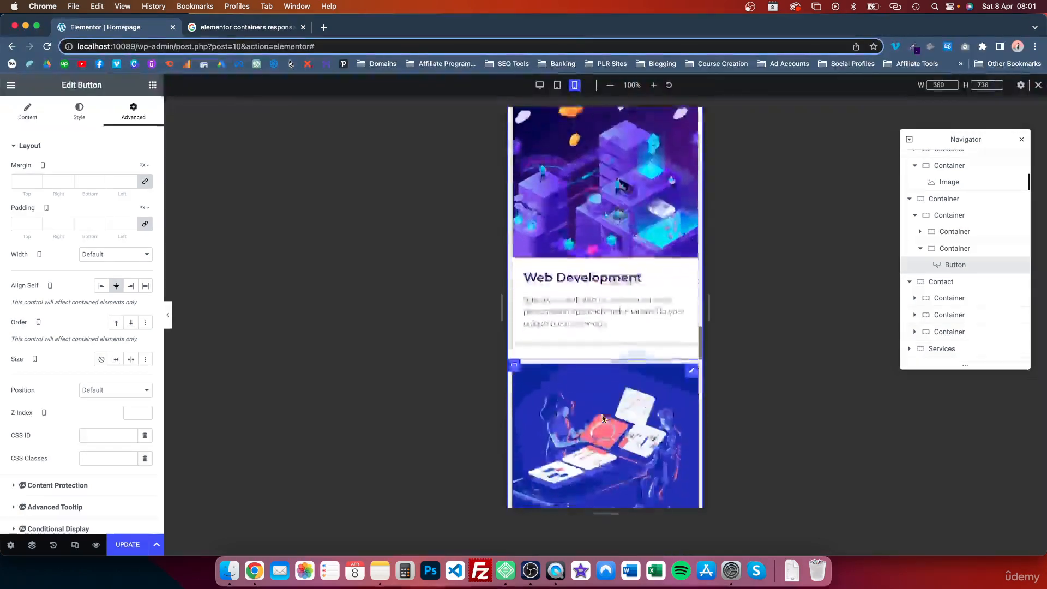
scroll(603, 418, down, 15)
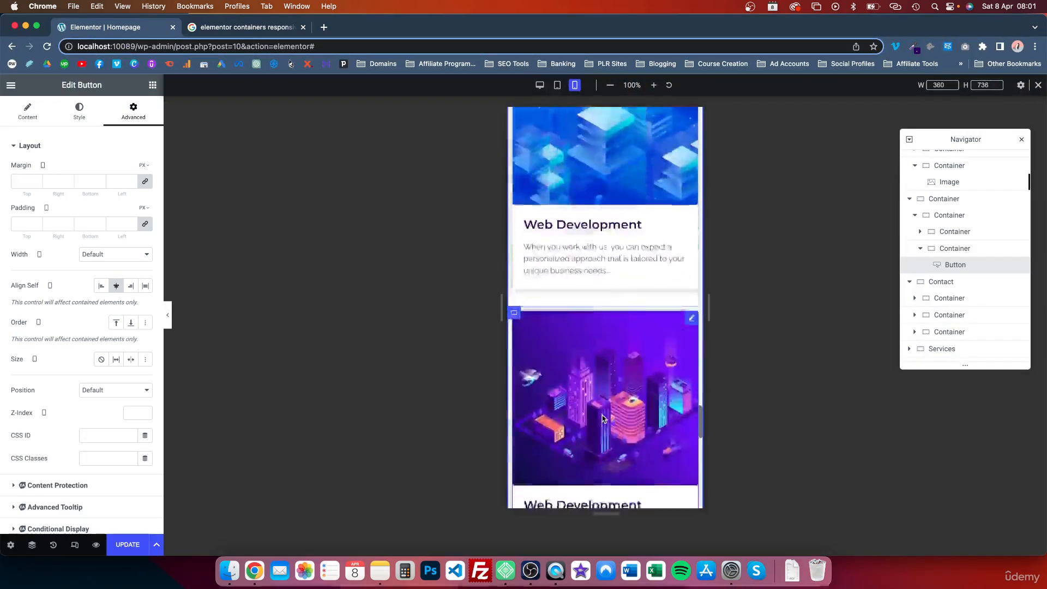
scroll(602, 419, down, 10)
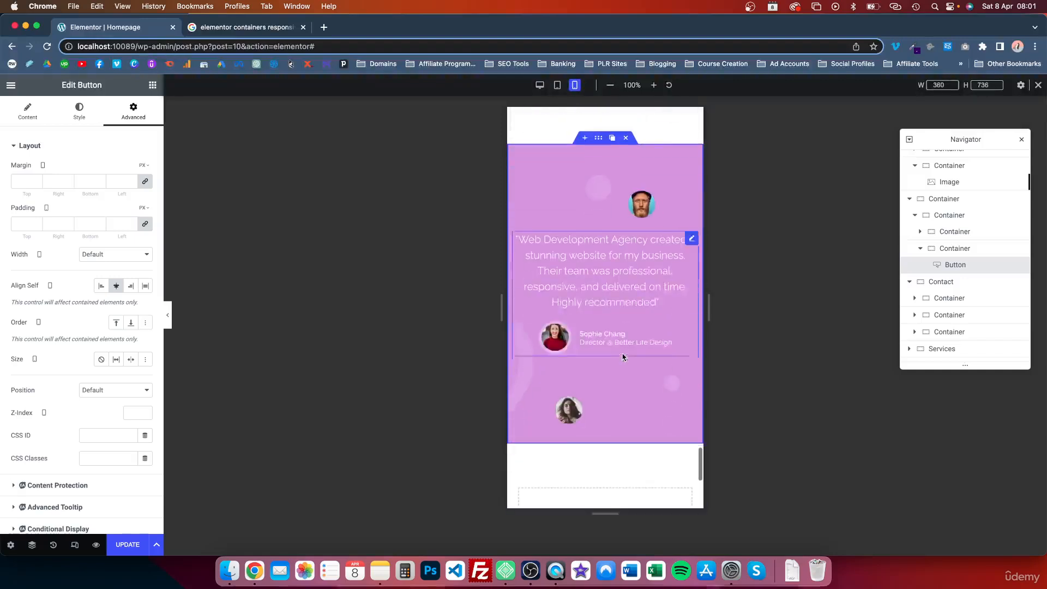
scroll(614, 249, down, 2)
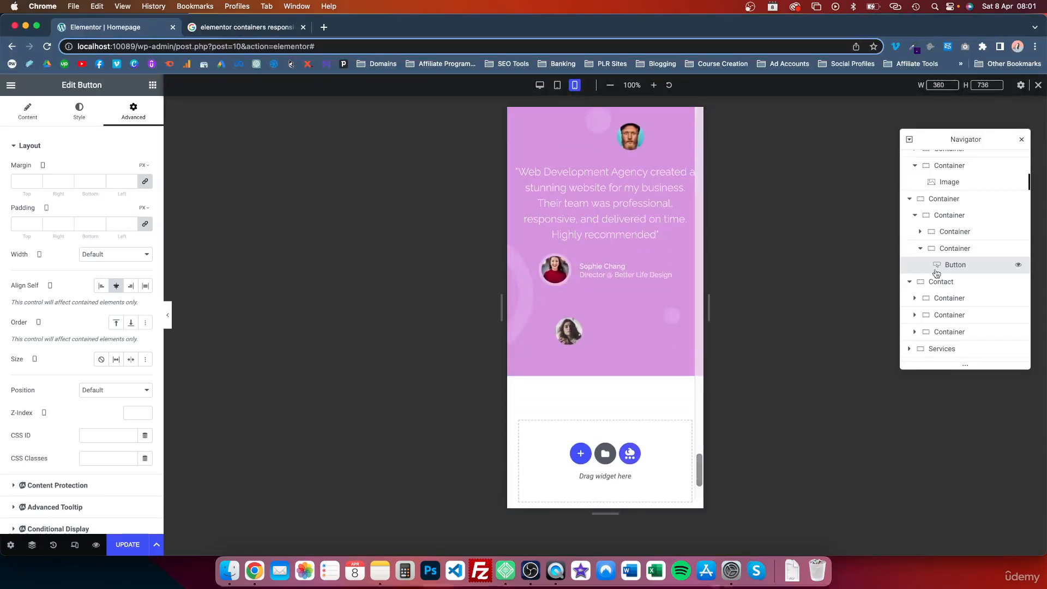
scroll(940, 327, down, 4)
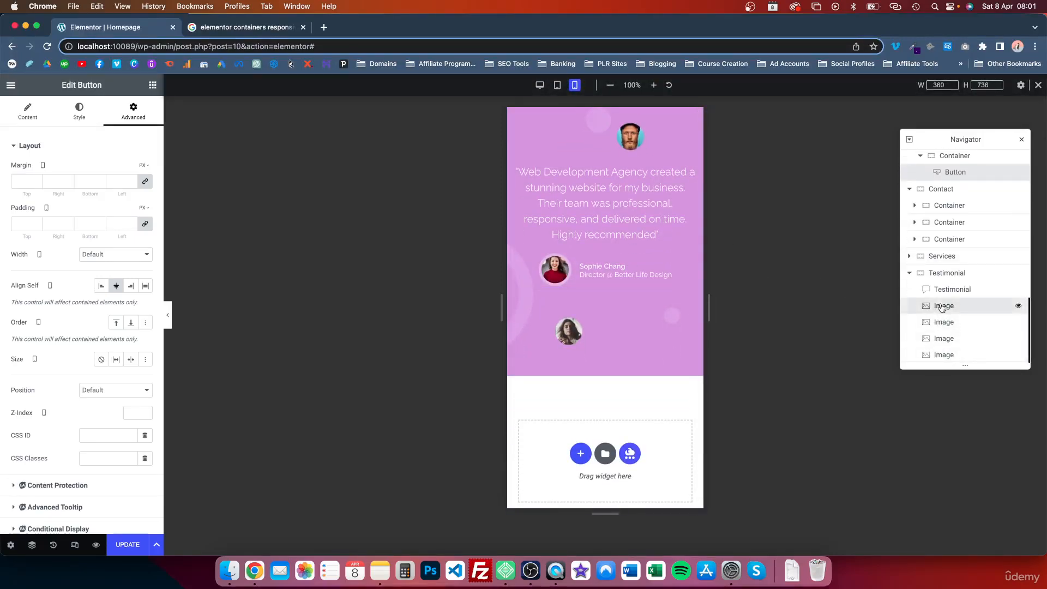
click(943, 308)
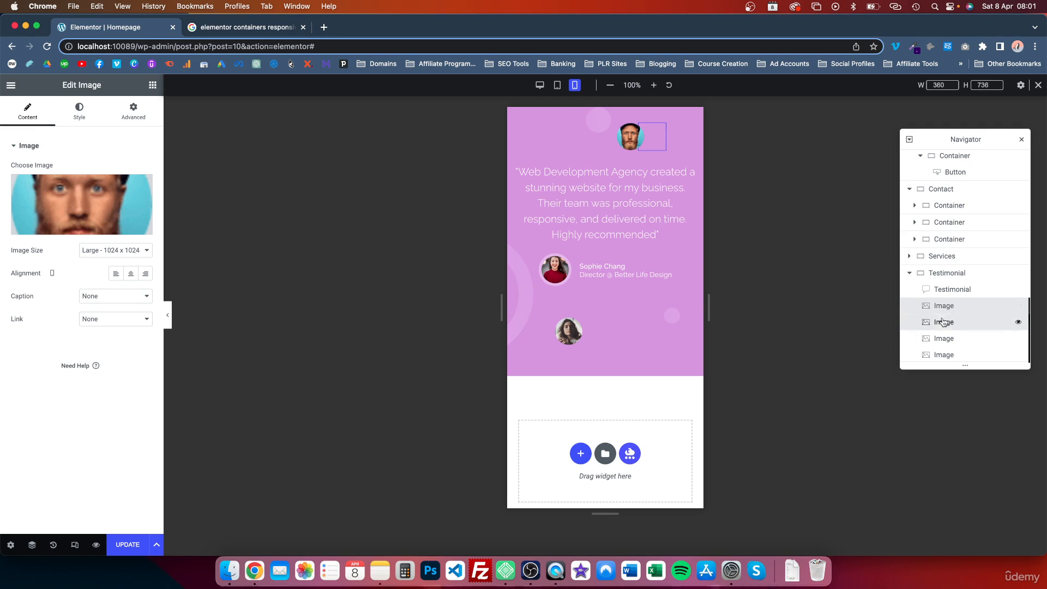
click(944, 323)
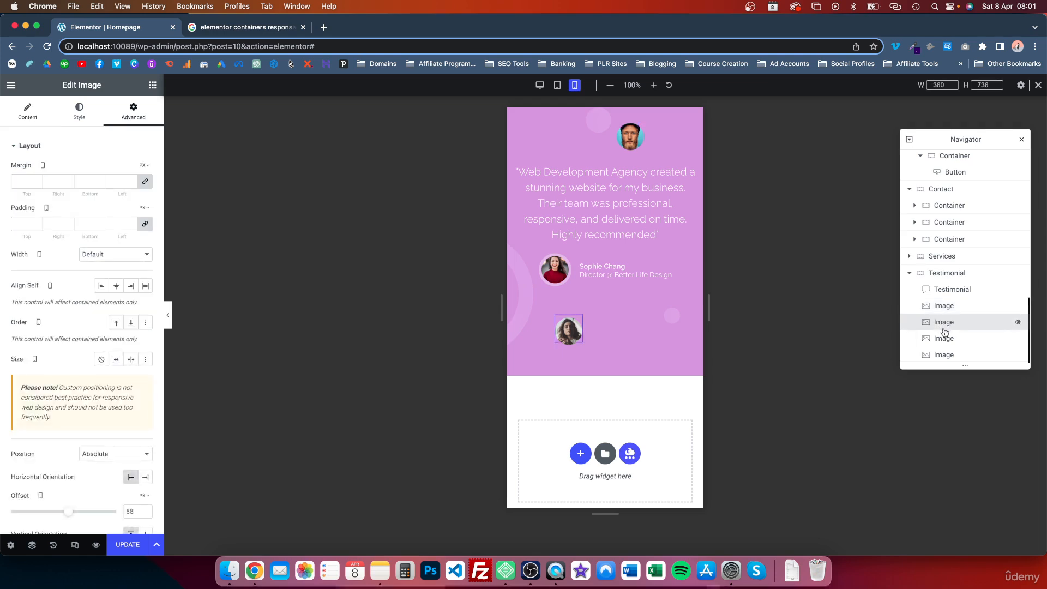
scroll(947, 346, up, 1)
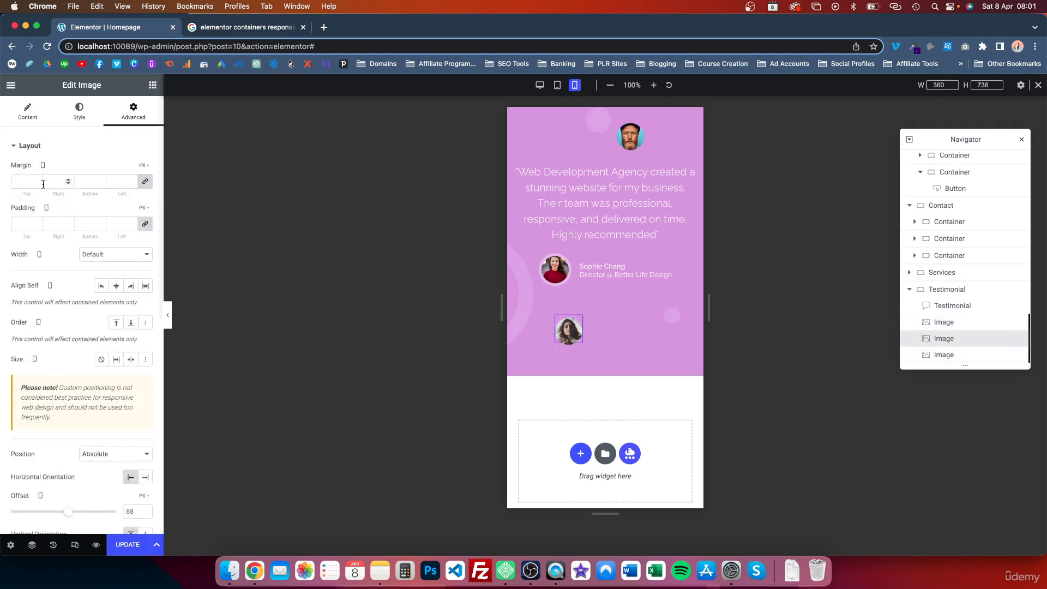
scroll(109, 253, down, 10)
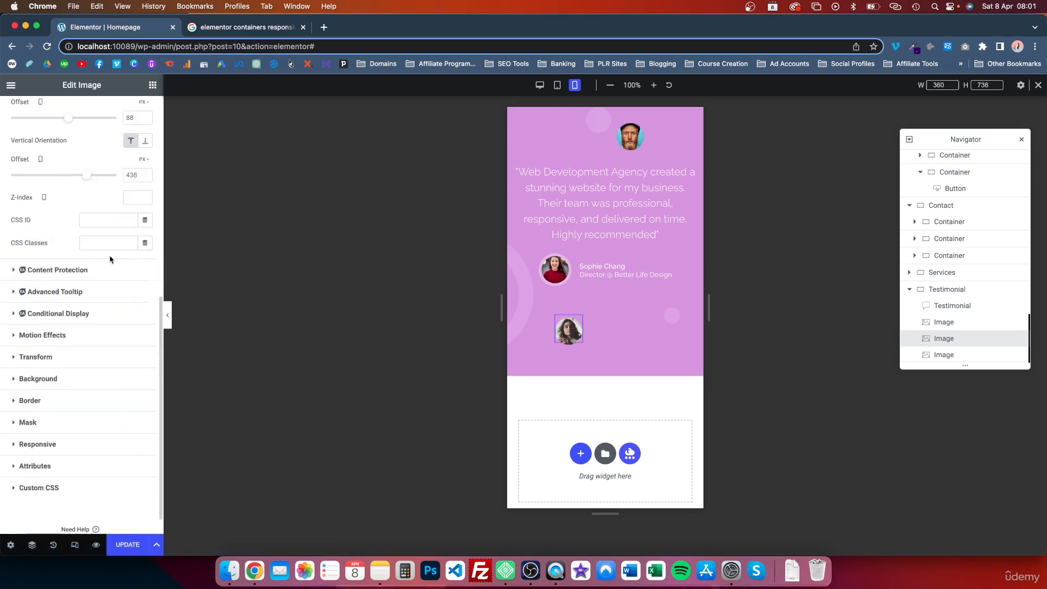
scroll(107, 229, up, 2)
mouse_move(87, 239)
mouse_down()
mouse_move(69, 239)
mouse_move(87, 240)
mouse_up()
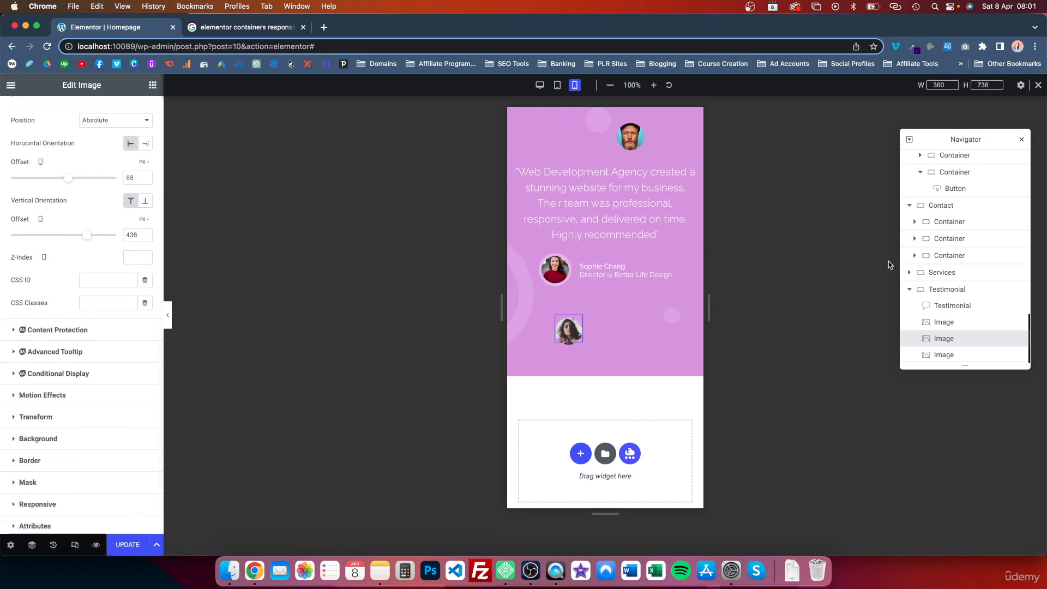
- Set the mobile horizontal offset of the third image in the Testimonial section to 276 px
click(948, 353)
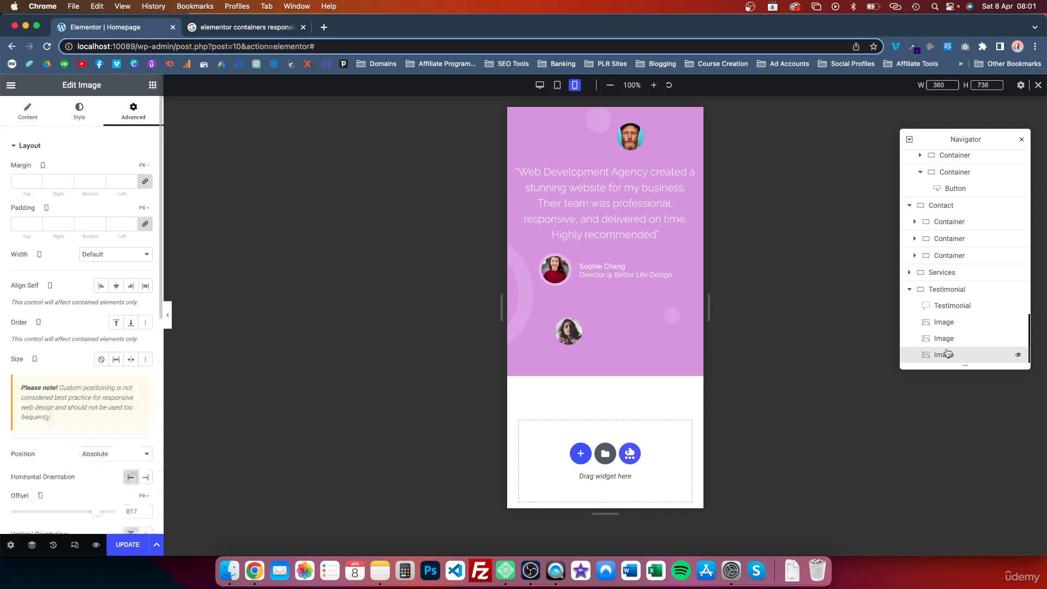
scroll(945, 330, down, 1)
scroll(98, 326, down, 3)
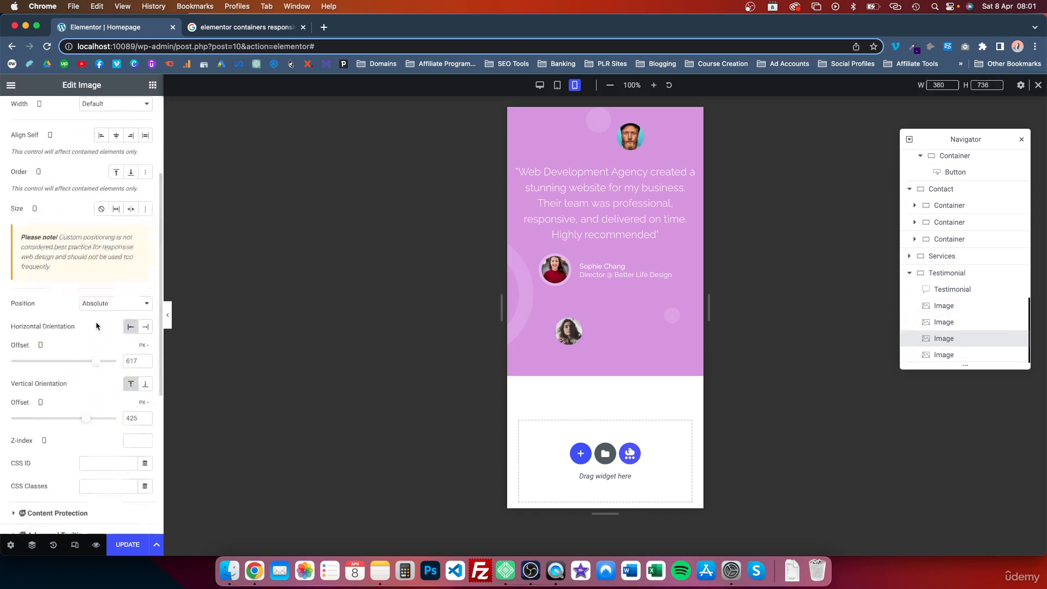
drag(97, 361, 78, 365)
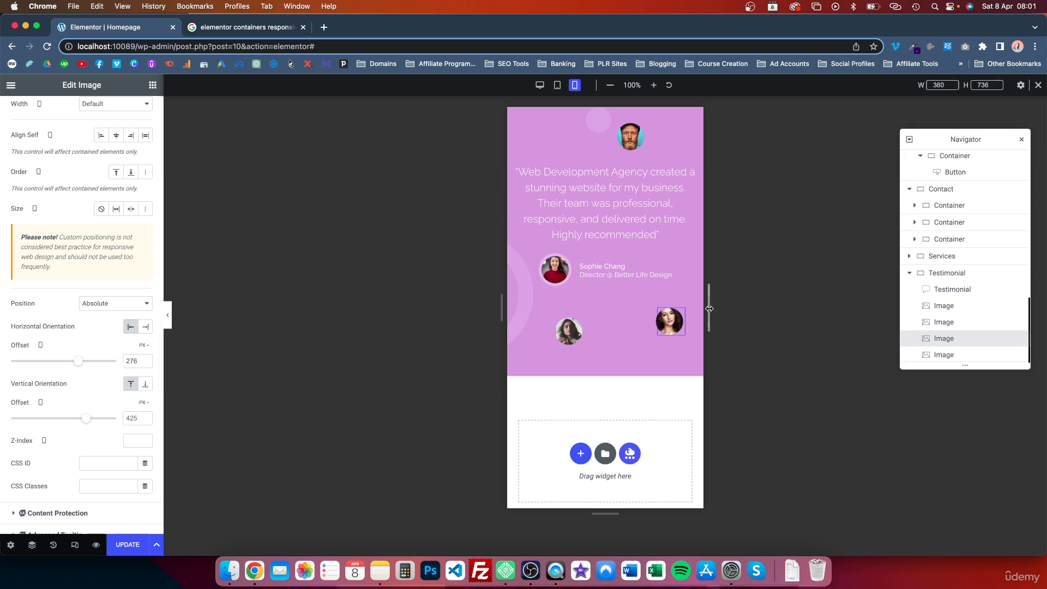
- Set the mobile horizontal offset of the first Testimonial image, the bearded man above the quote, to 86 px
click(941, 308)
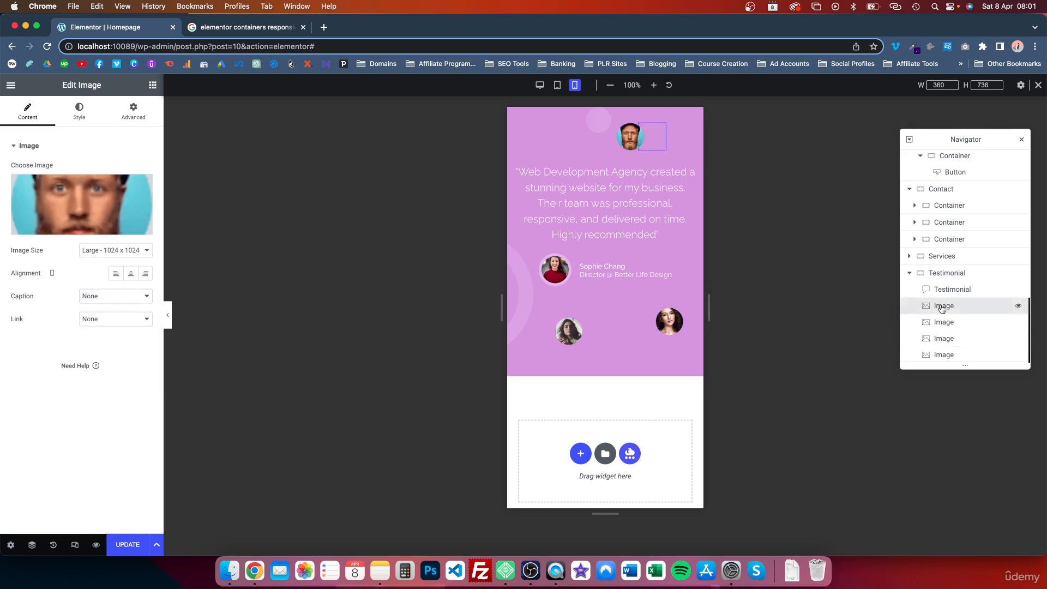
click(134, 115)
scroll(102, 319, down, 10)
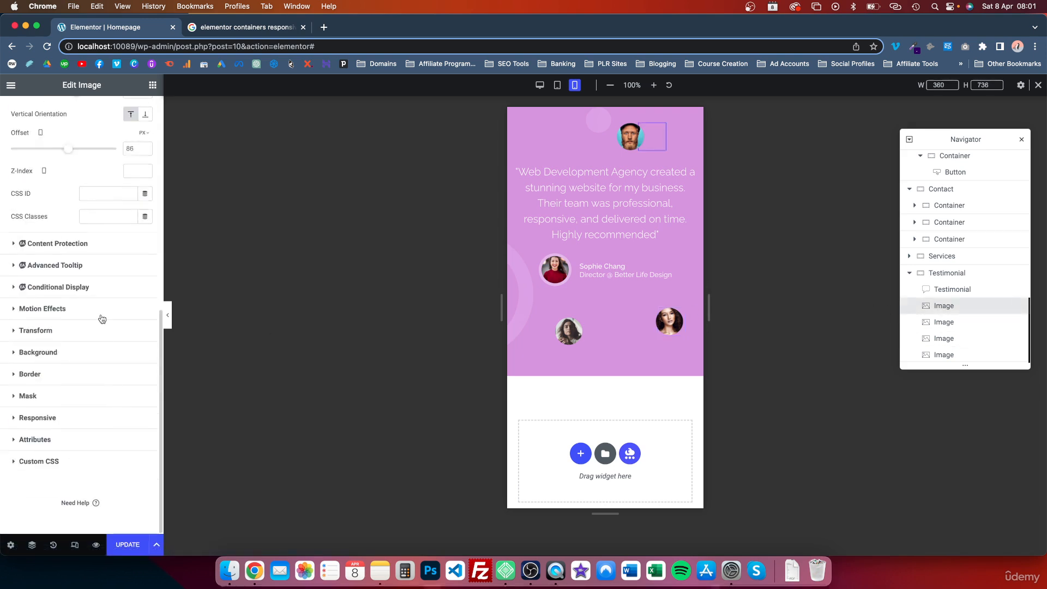
scroll(102, 319, up, 3)
drag(74, 212, 67, 214)
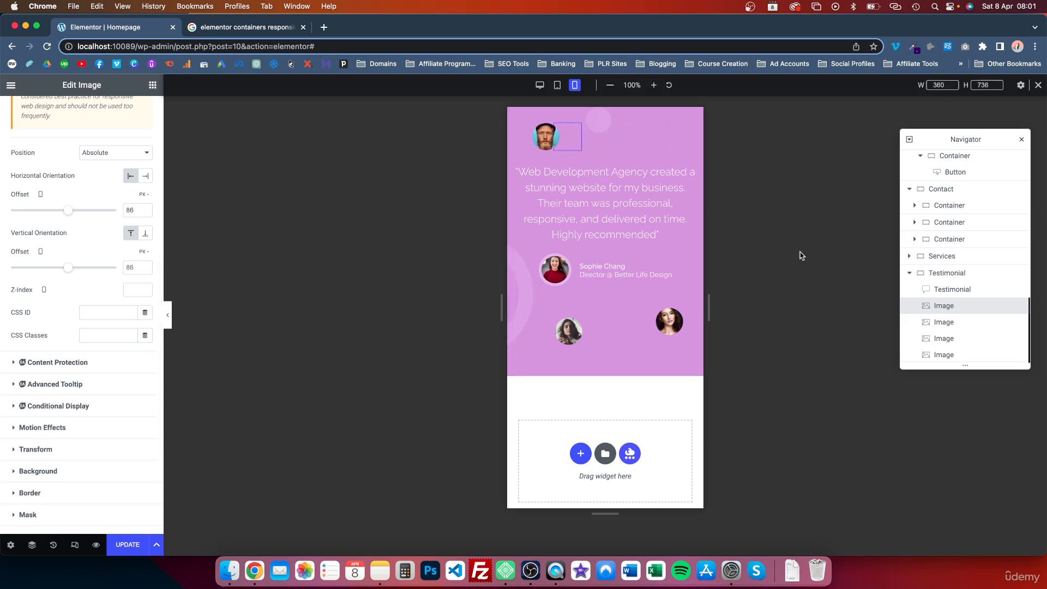
- Set the mobile horizontal offset of the fourth image in the Testimonial section to 255 px
click(976, 354)
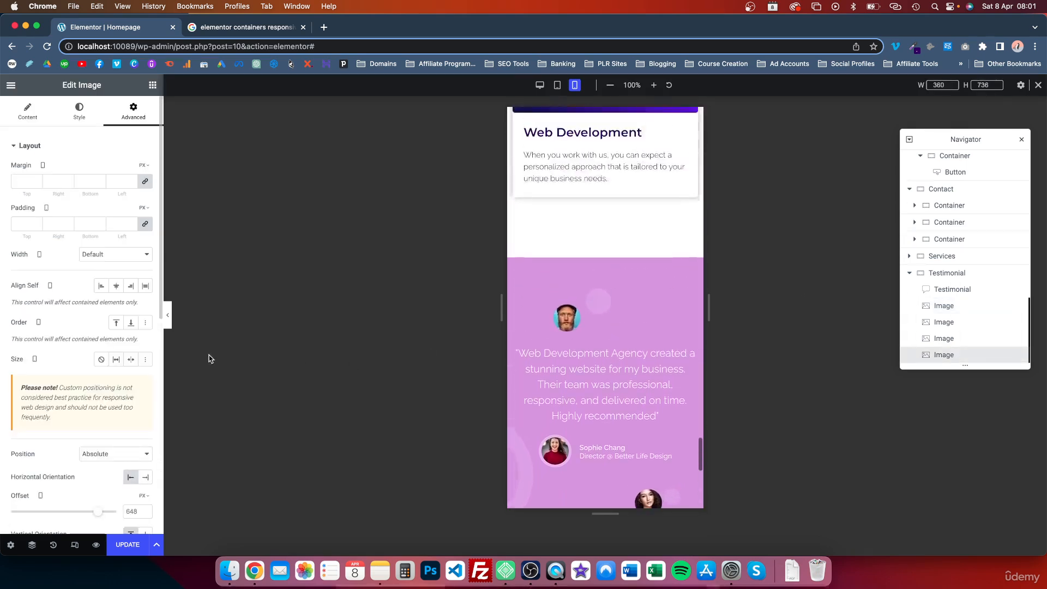
scroll(518, 343, down, 3)
scroll(82, 371, down, 3)
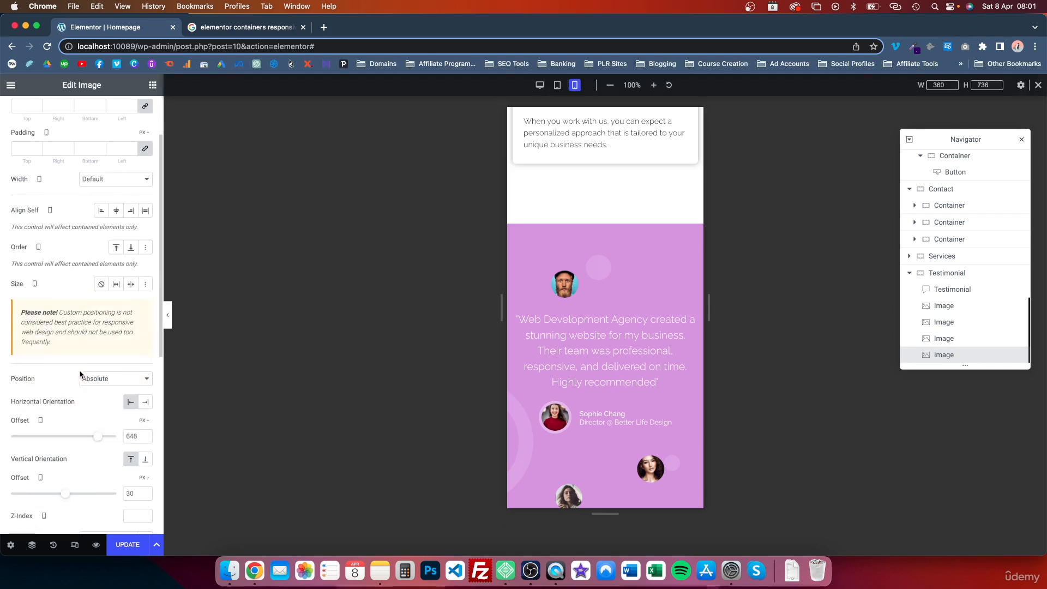
mouse_move(81, 439)
mouse_down()
mouse_move(69, 439)
mouse_move(79, 440)
mouse_up()
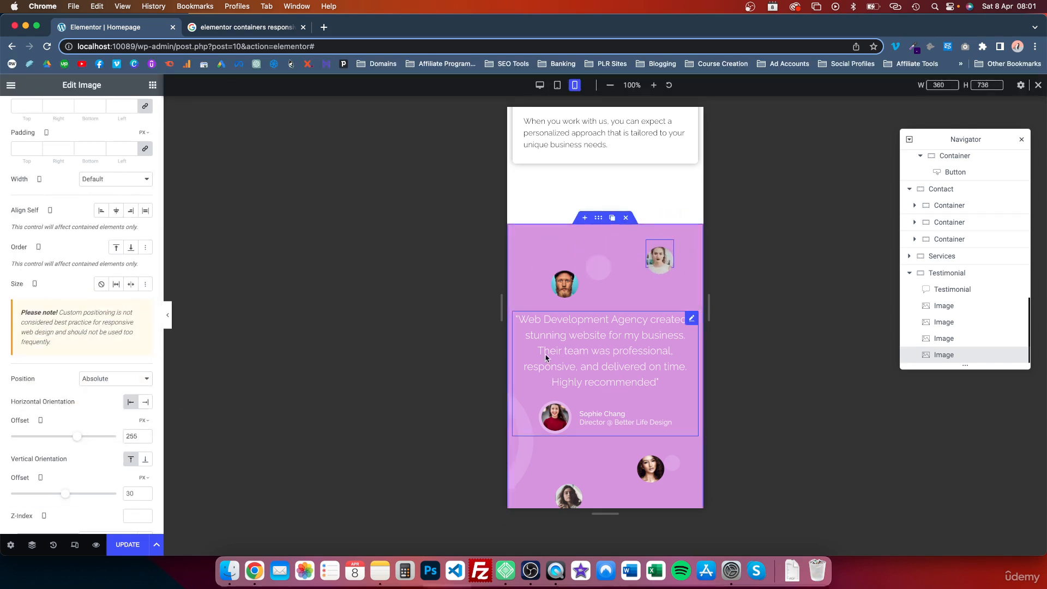
scroll(545, 358, down, 3)
scroll(546, 358, up, 3)
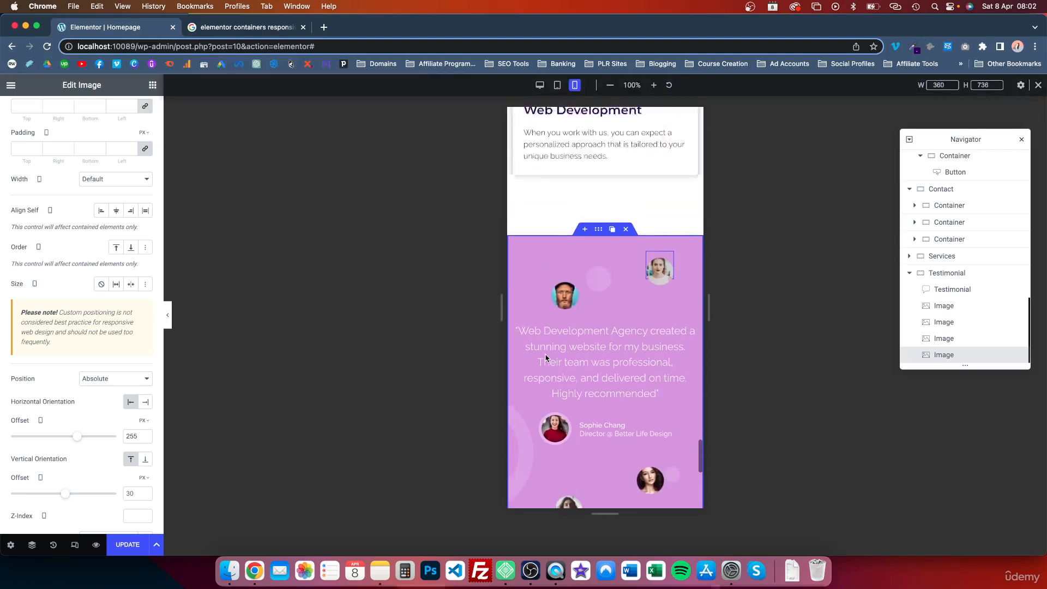
scroll(545, 357, down, 5)
scroll(545, 357, up, 2)
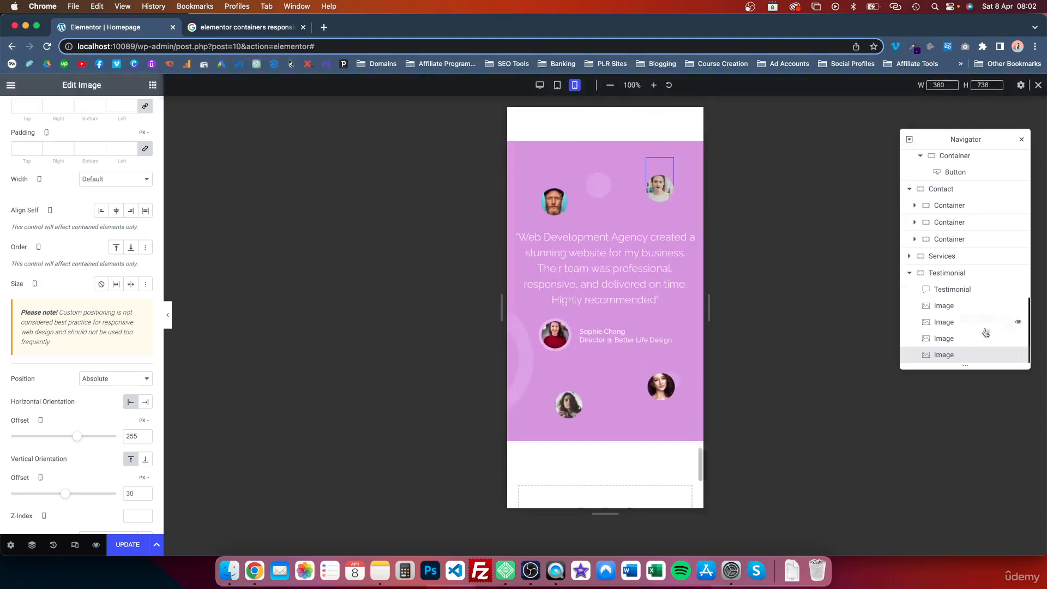
- Set the mobile horizontal offset of the second Testimonial image, the portrait below the quote, to 26 px
click(954, 323)
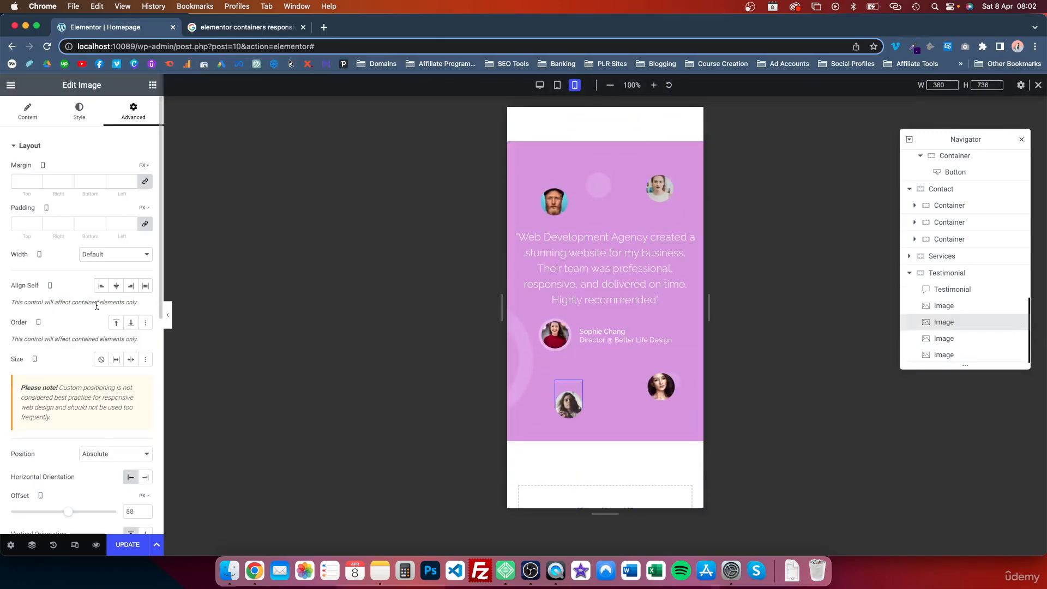
scroll(97, 306, down, 3)
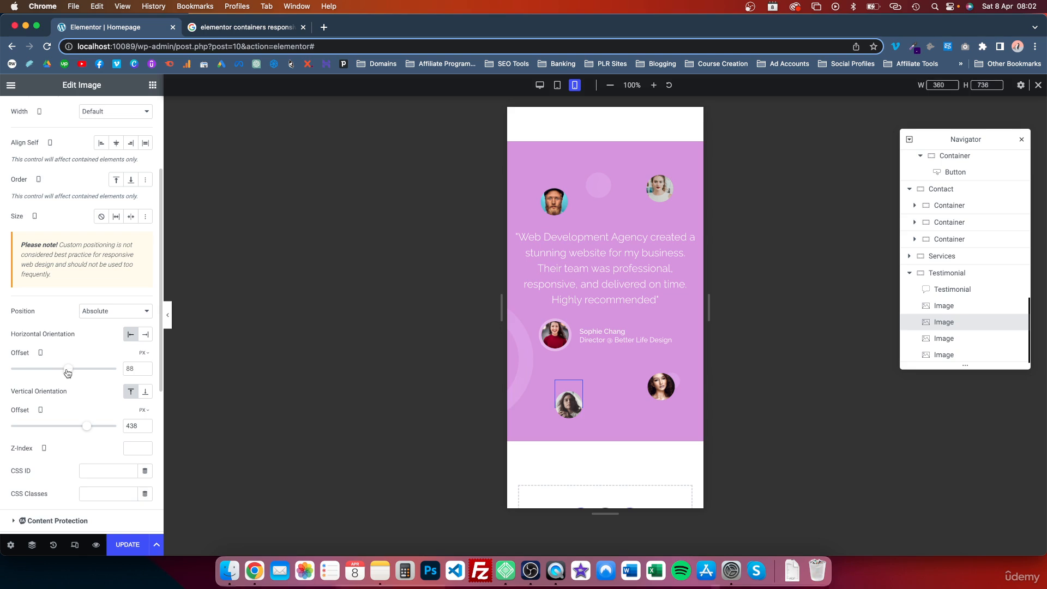
drag(68, 372, 63, 373)
- Review the mobile layout from the Testimonial section back up to the service boxes near the logo carousel
scroll(605, 252, down, 4)
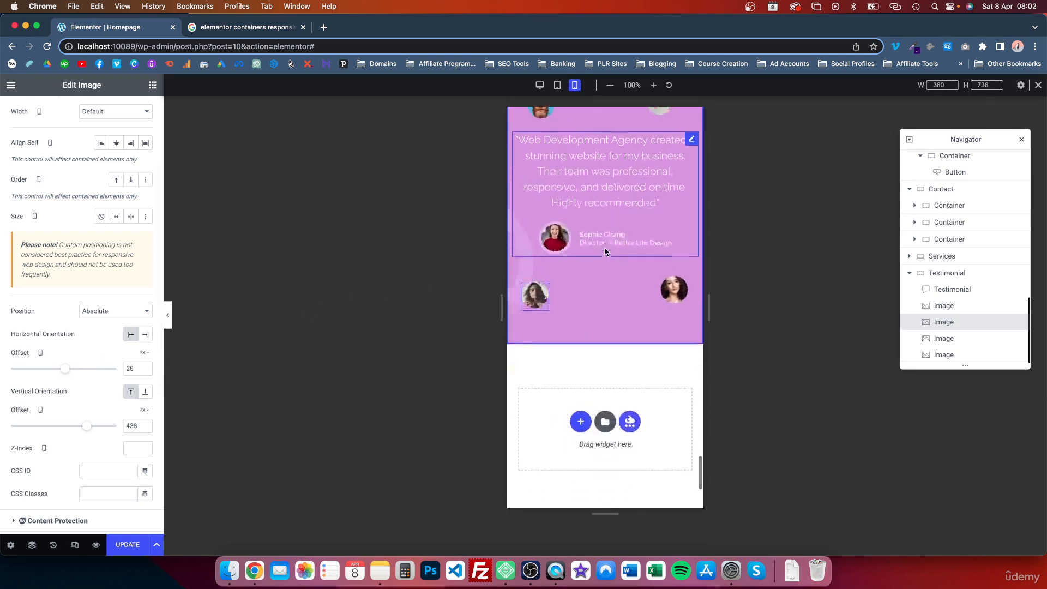
scroll(605, 251, up, 7)
scroll(605, 251, down, 7)
scroll(605, 251, up, 8)
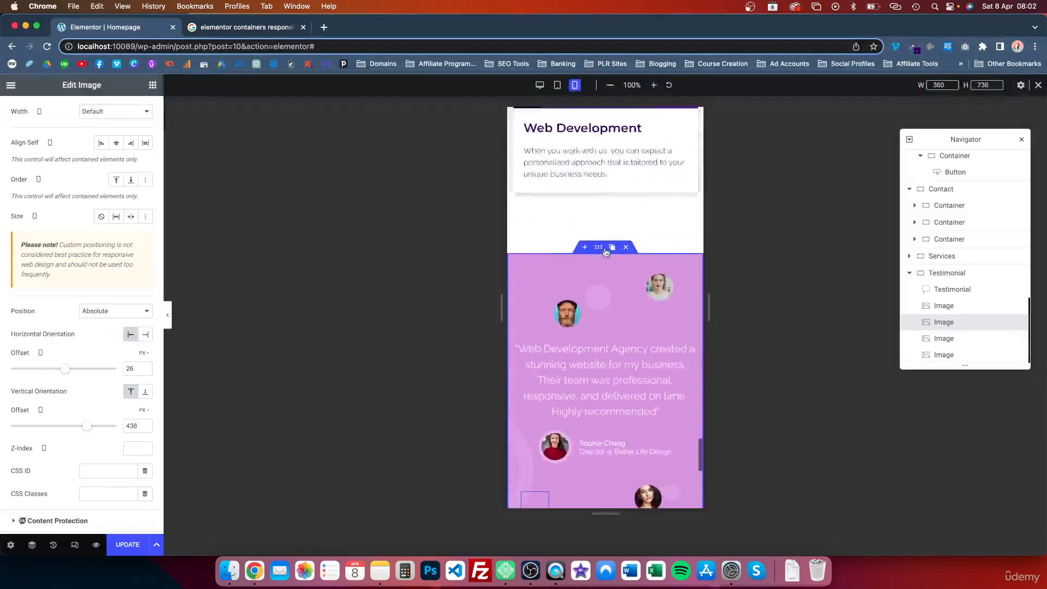
scroll(605, 251, up, 15)
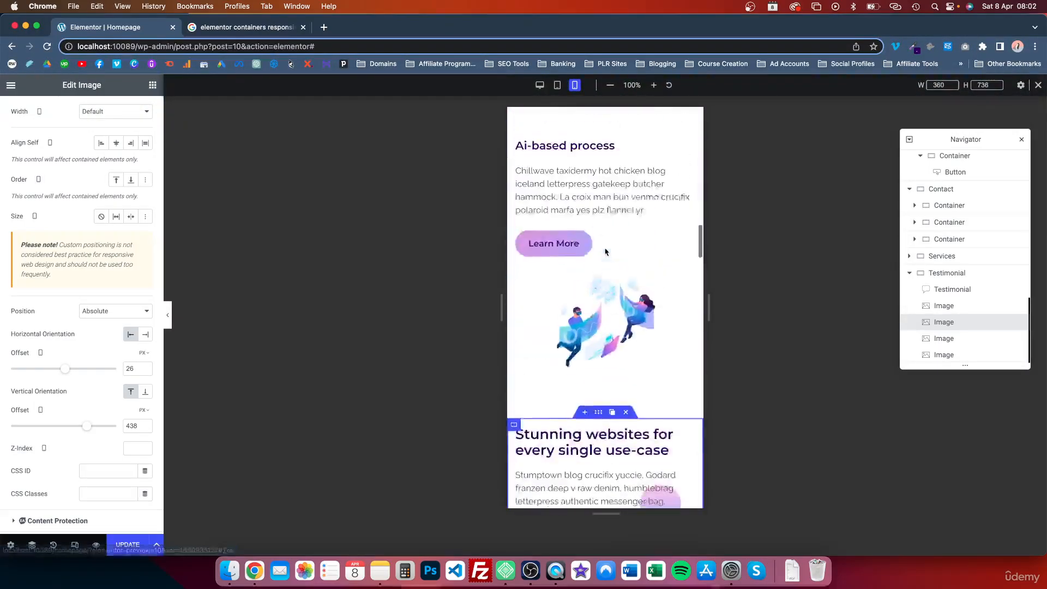
scroll(606, 251, up, 15)
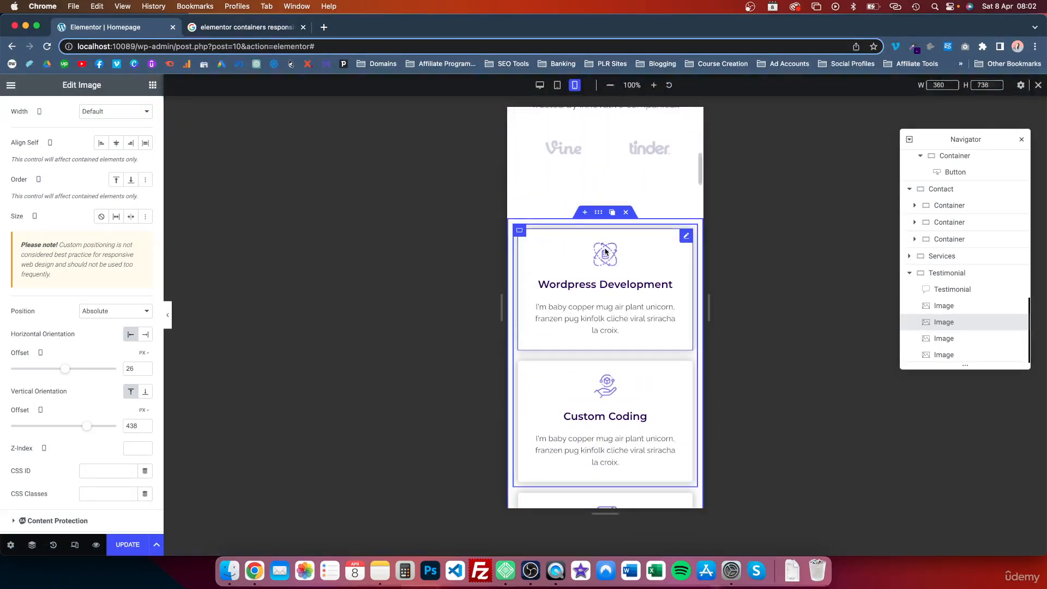